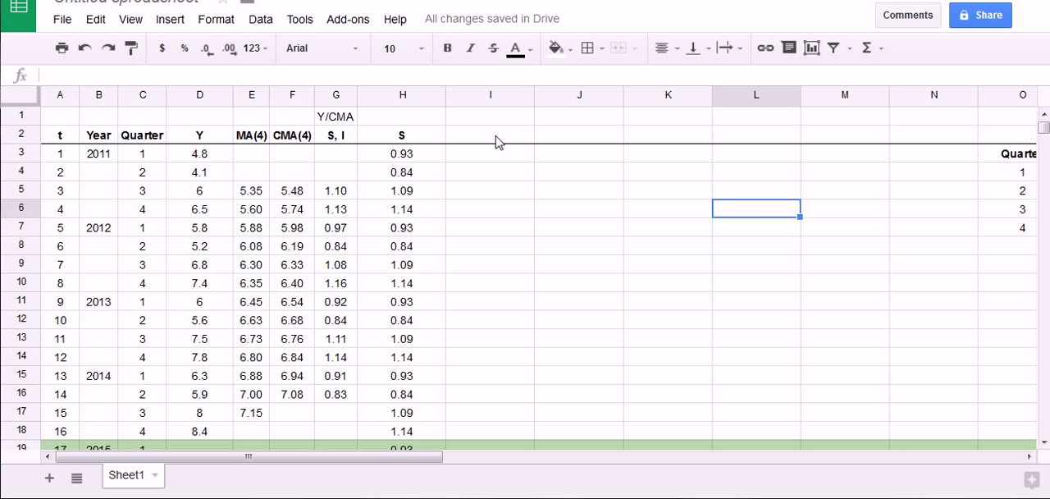
mouse_move(182, 123)
left_mouse_down()
mouse_move(241, 201)
mouse_move(178, 436)
mouse_move(167, 107)
left_mouse_up()
mouse_move(239, 135)
left_mouse_down()
mouse_move(300, 134)
mouse_move(305, 413)
mouse_move(218, 253)
mouse_move(229, 122)
left_mouse_up()
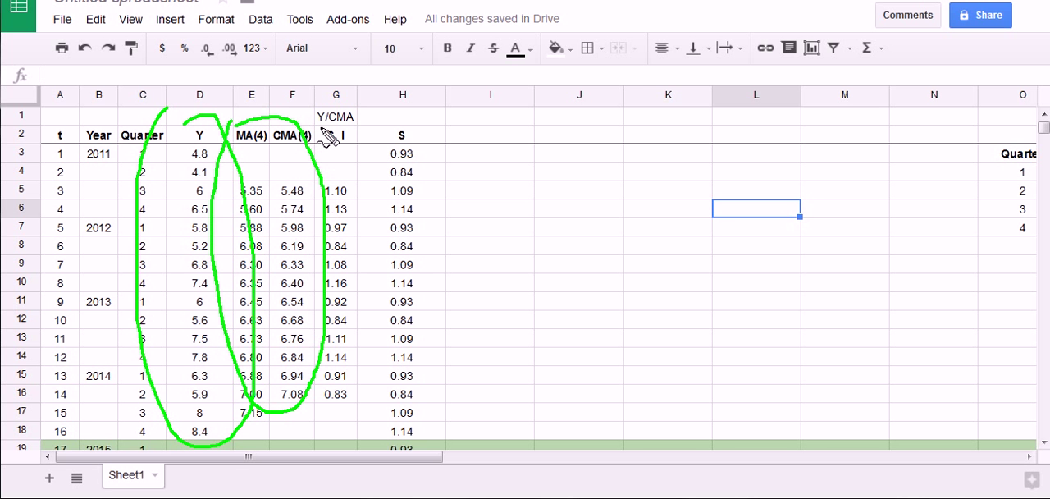
mouse_move(325, 137)
left_mouse_down()
mouse_move(380, 230)
mouse_move(364, 394)
mouse_move(290, 228)
mouse_move(316, 140)
left_mouse_up()
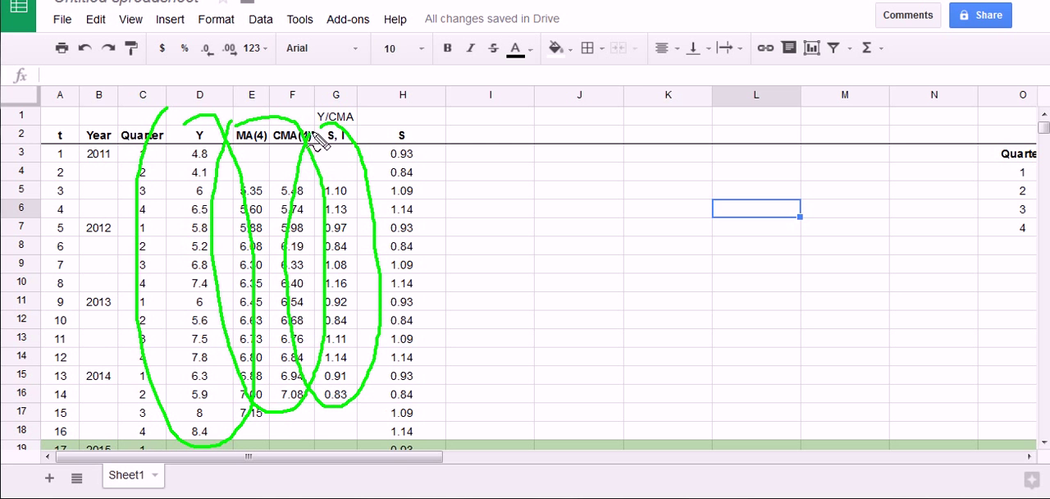
mouse_move(374, 121)
left_mouse_down()
mouse_move(431, 123)
mouse_move(459, 332)
mouse_move(450, 427)
mouse_move(353, 361)
mouse_move(338, 230)
mouse_move(379, 123)
left_mouse_up()
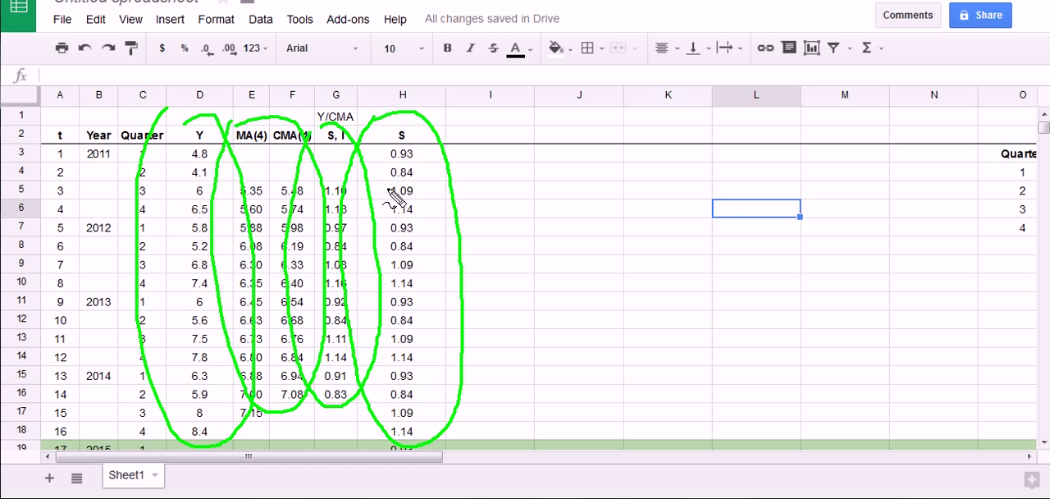
key("Escape")
Enter the column header "Deseasonlize" in cell I2
left_click(481, 141)
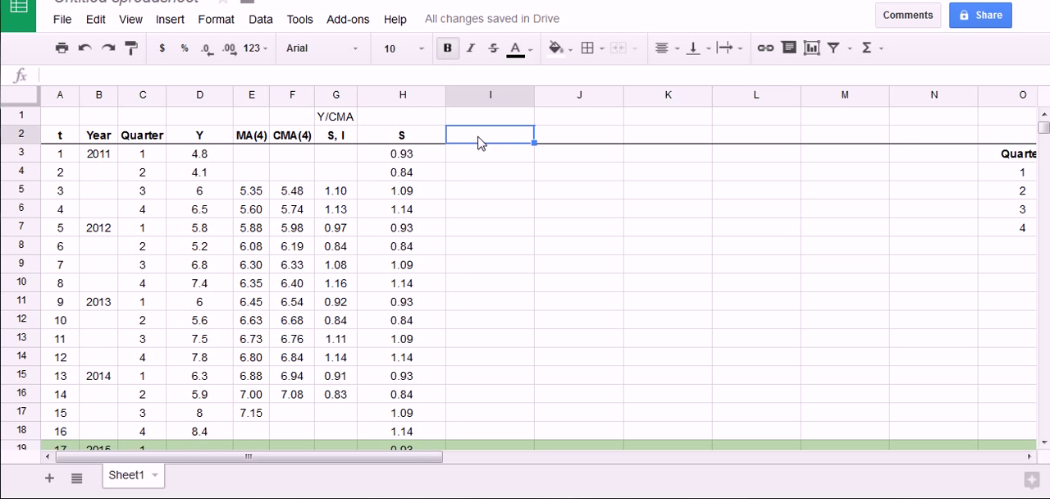
type("De")
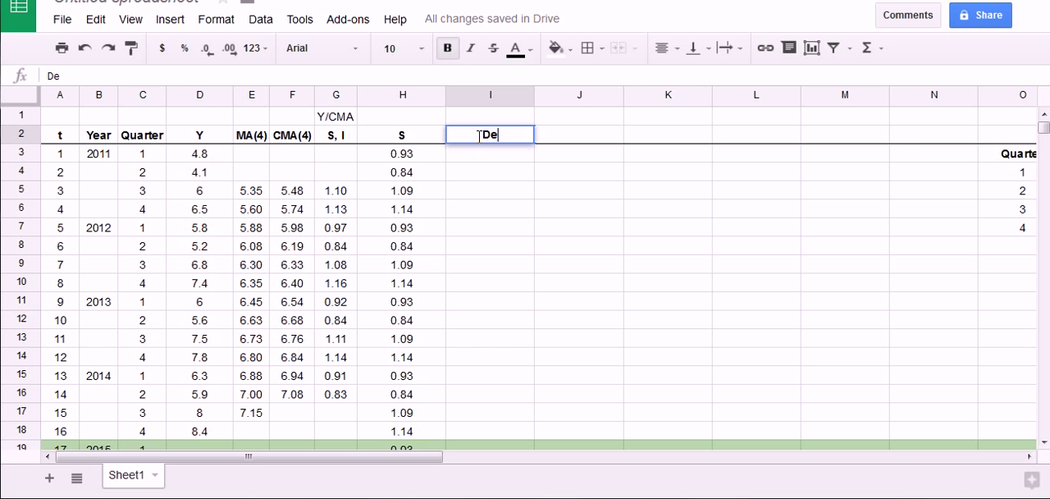
type("seasiba")
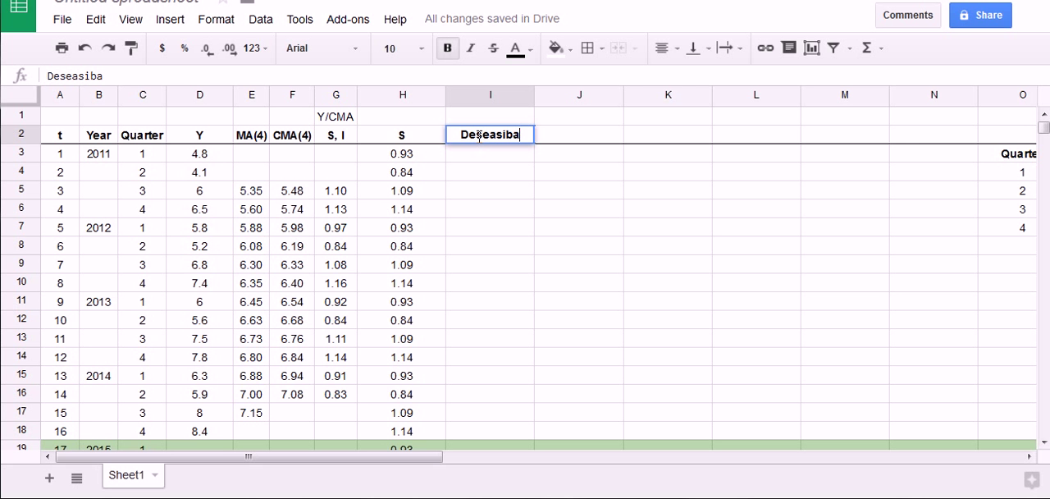
key("BackSpace")
key("BackSpace")
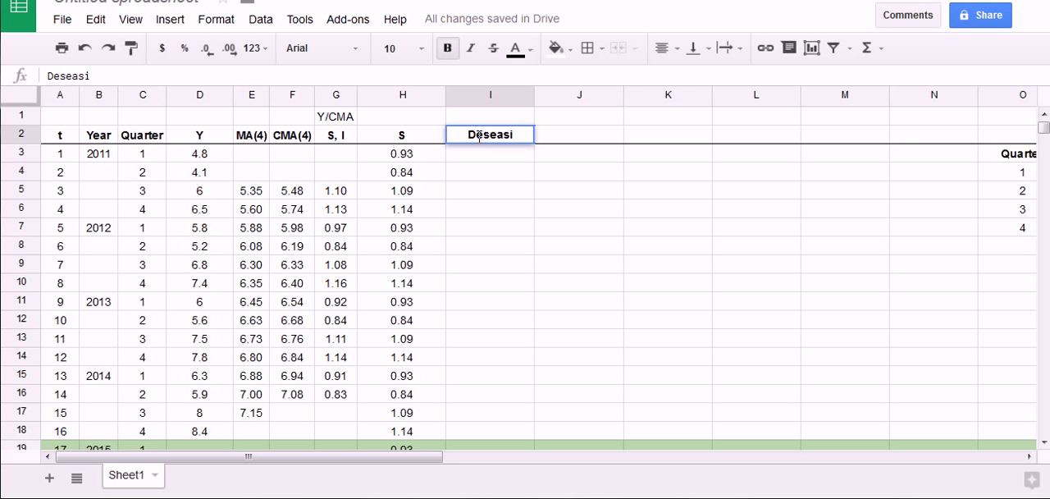
key("BackSpace")
type("onlize")
key("Return")
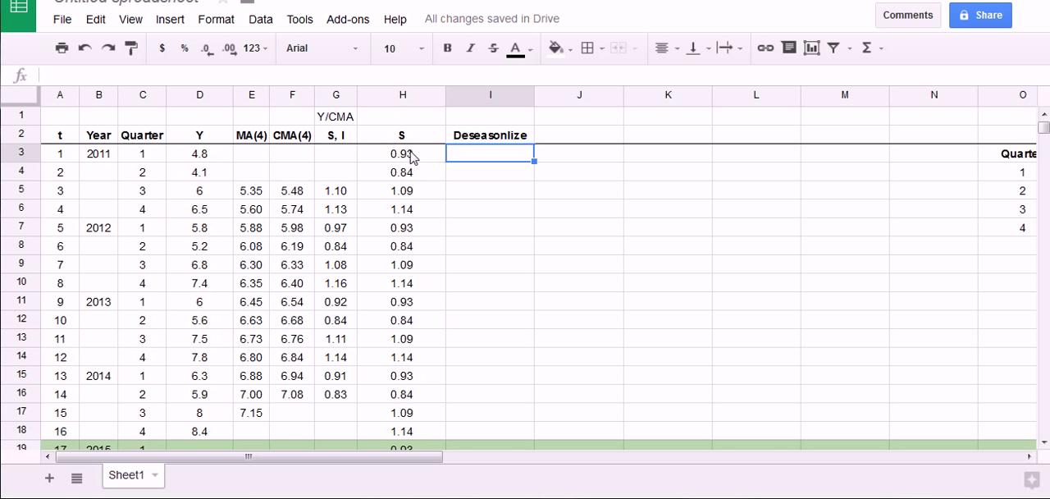
Enter the label "Y/S" in cell I1 above the Deseasonlize header
mouse_move(169, 125)
left_mouse_down()
mouse_move(206, 161)
mouse_move(219, 143)
left_mouse_up()
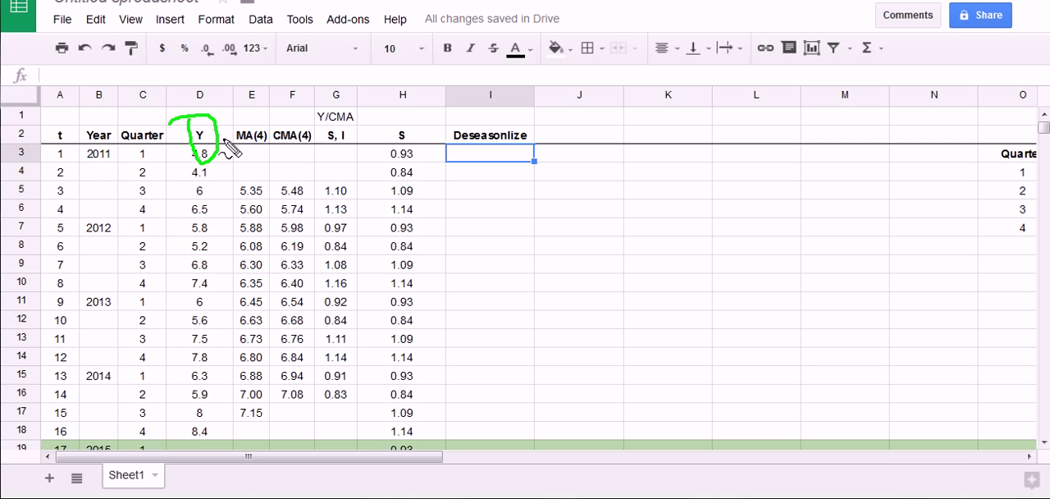
left_click(491, 117)
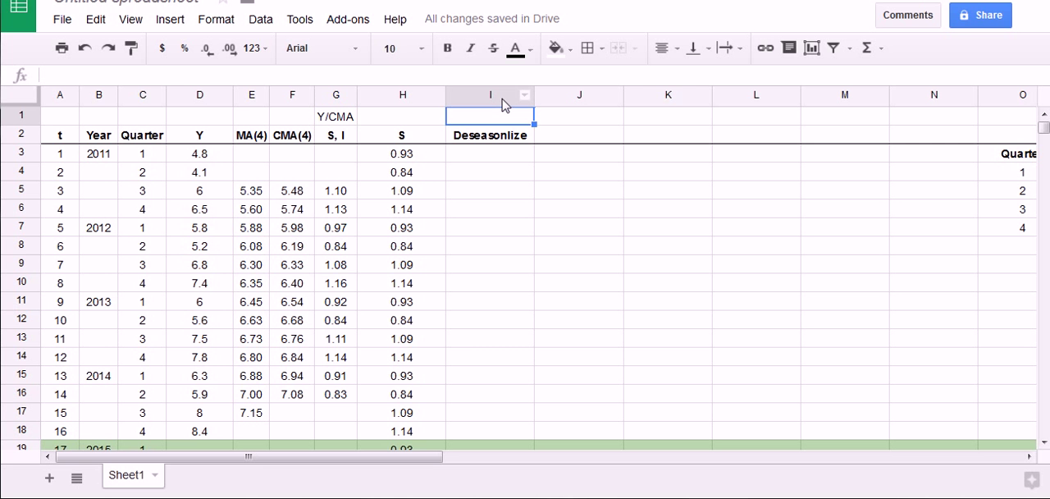
type("Y/S")
key("Return")
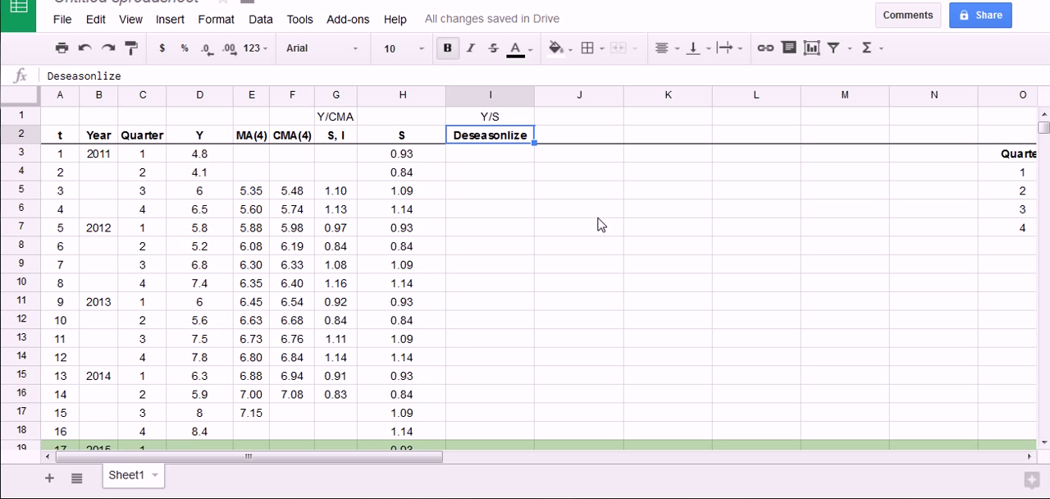
Enter the formula =D3/H3 in cell I3 and fill it down to I18
key("Return")
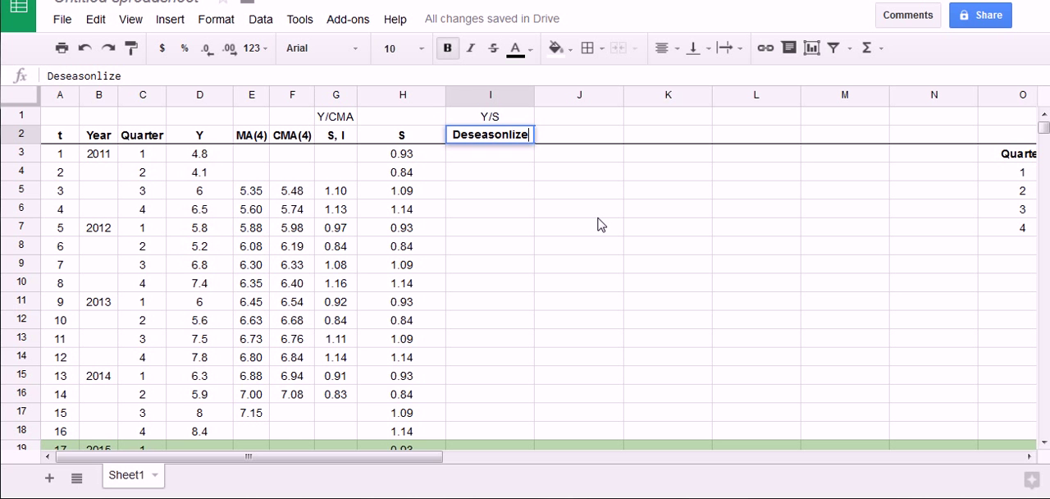
key("Return")
type("=")
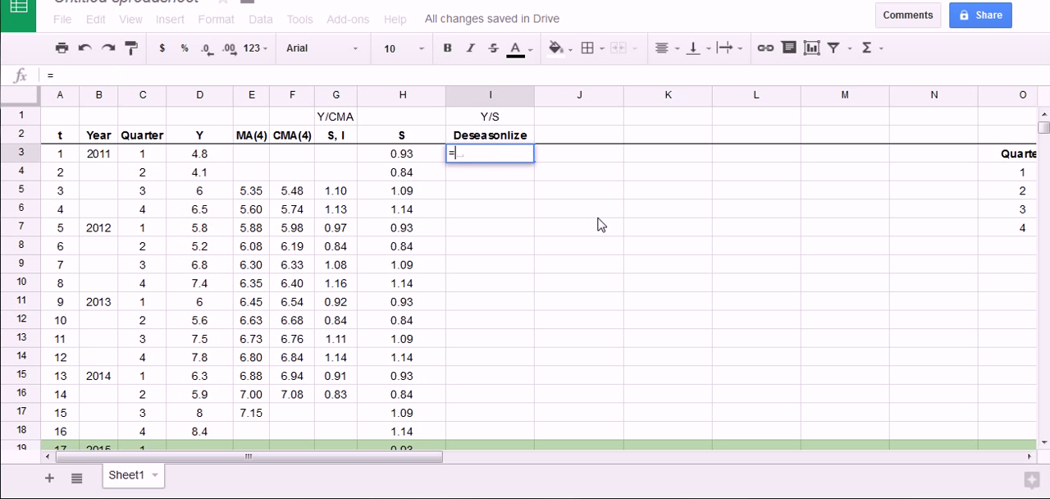
left_click(228, 157)
type("/")
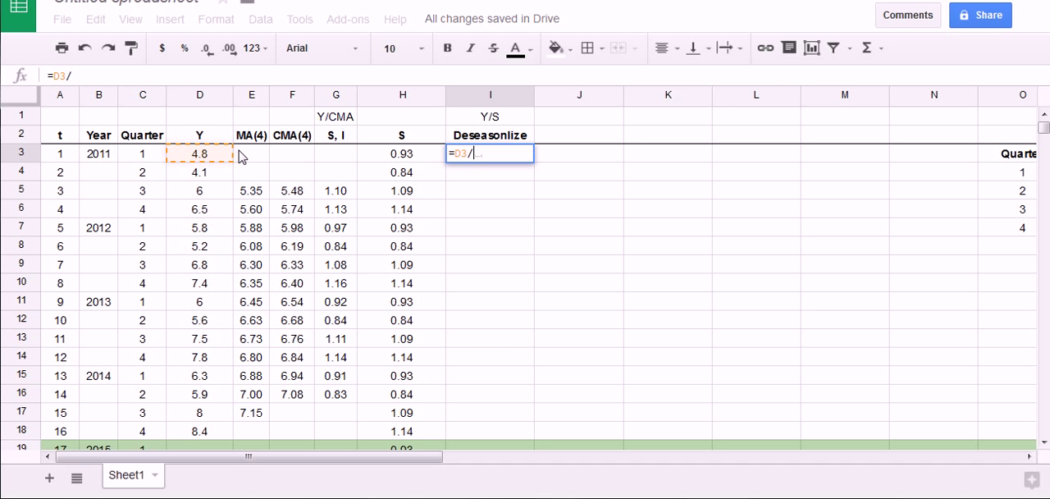
left_click(401, 156)
key("Return")
left_click(482, 158)
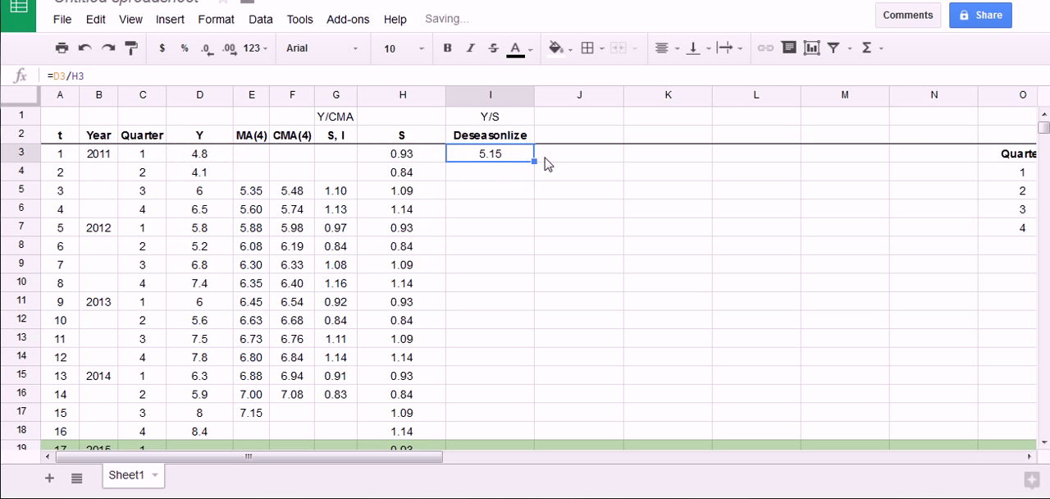
left_click_drag(533, 163, 533, 435)
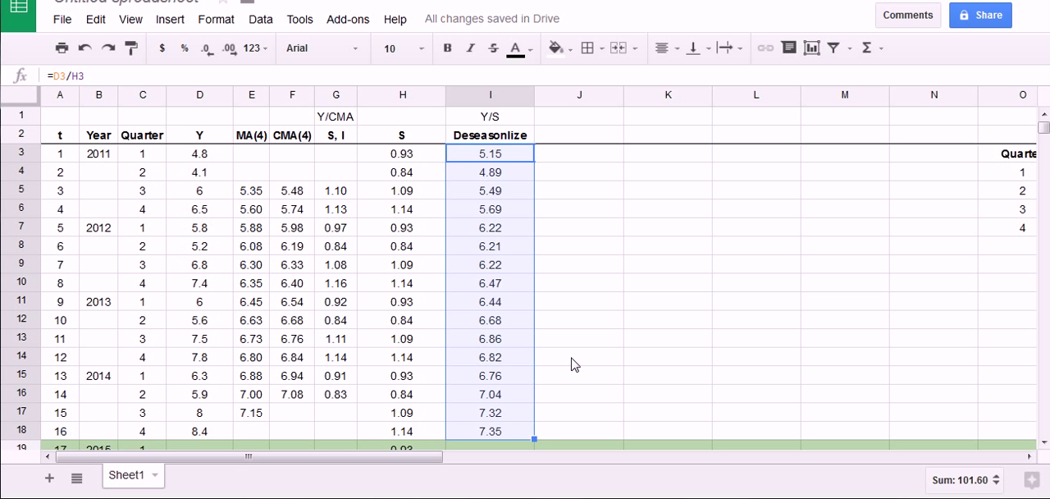
mouse_move(185, 131)
left_mouse_down()
mouse_move(210, 392)
mouse_move(168, 213)
left_mouse_up()
mouse_move(642, 363)
left_mouse_down()
mouse_move(865, 211)
mouse_move(949, 168)
mouse_move(955, 140)
left_mouse_up()
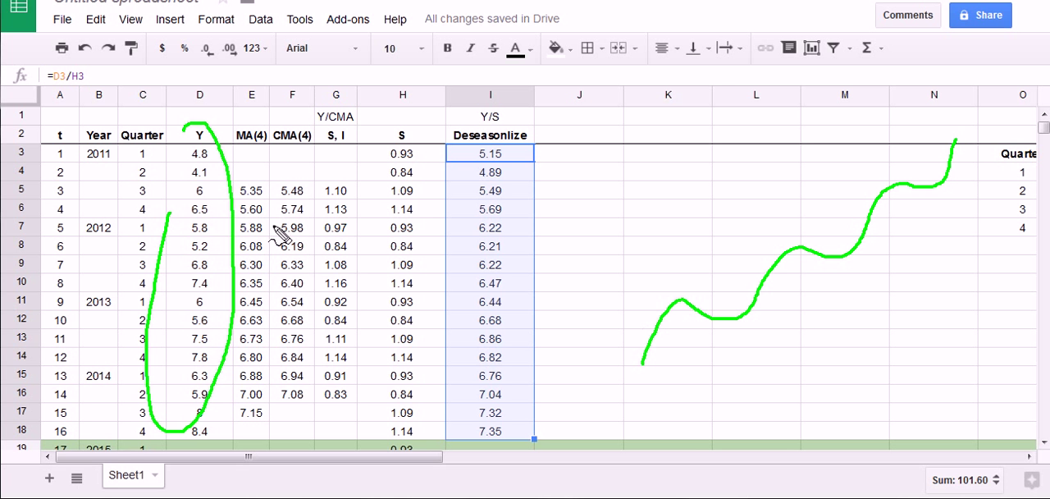
key("Escape")
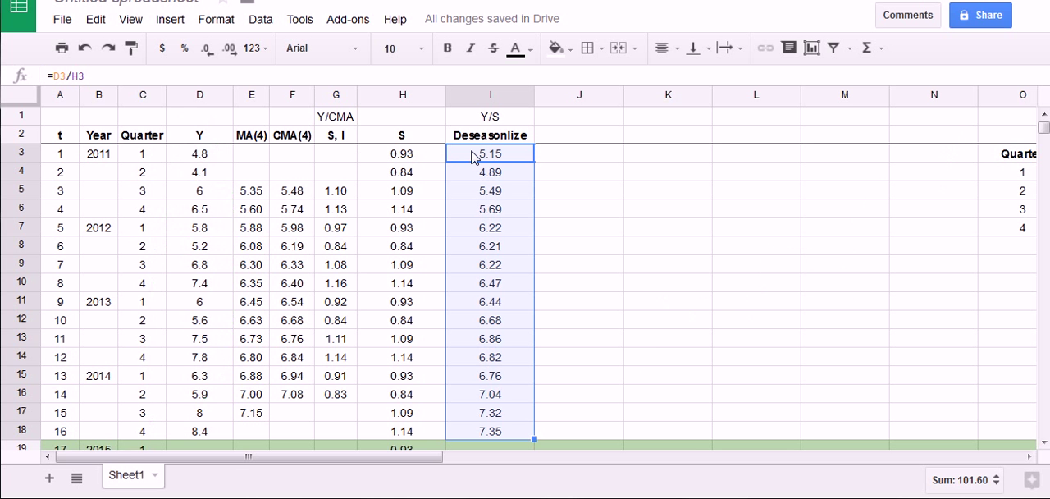
left_click(506, 158)
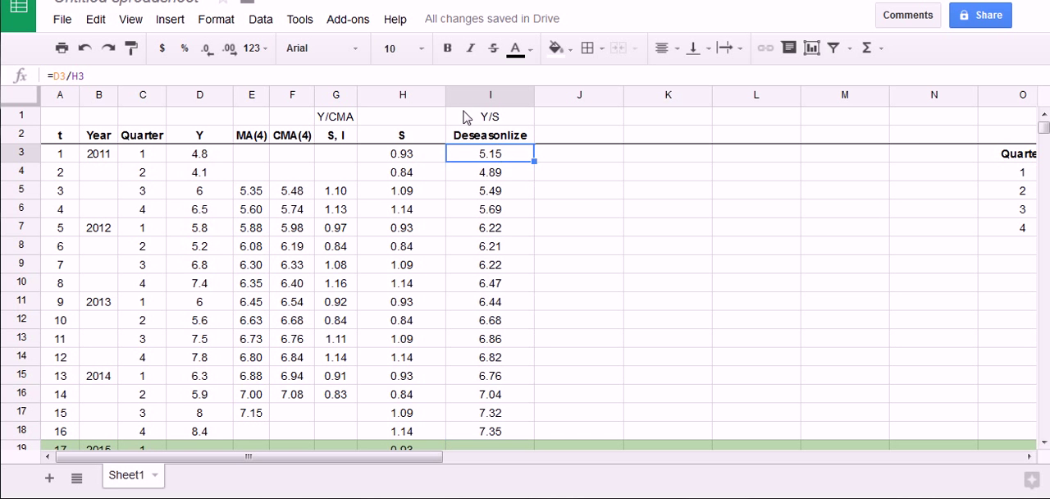
mouse_move(460, 105)
left_mouse_down()
mouse_move(508, 176)
mouse_move(434, 107)
left_mouse_up()
key("Escape")
Start a new chart from an empty cell and turn off using column A as labels
left_click(584, 212)
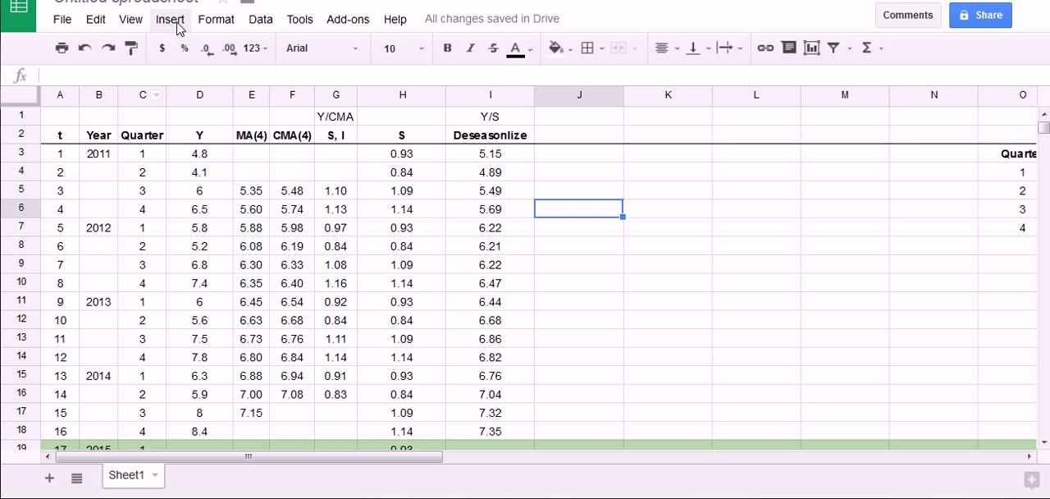
left_click(172, 22)
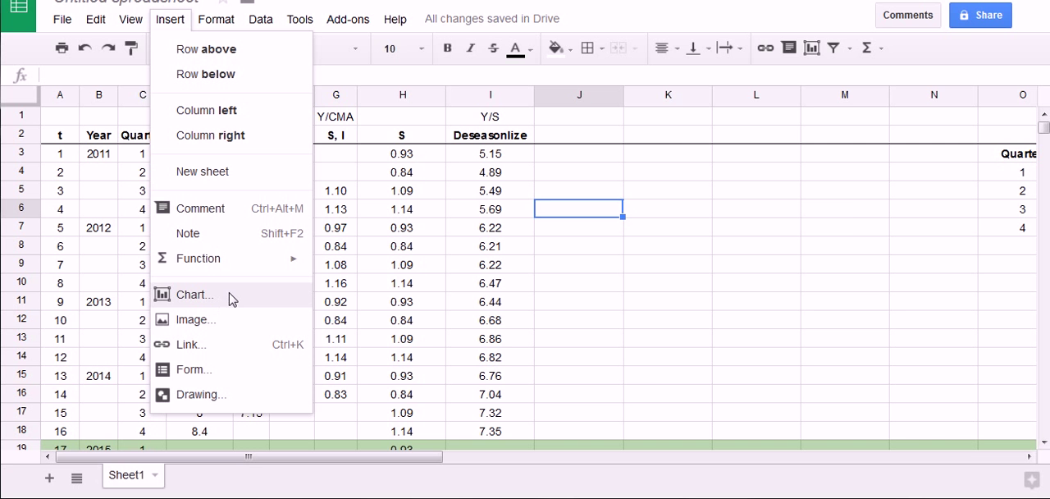
left_click(207, 299)
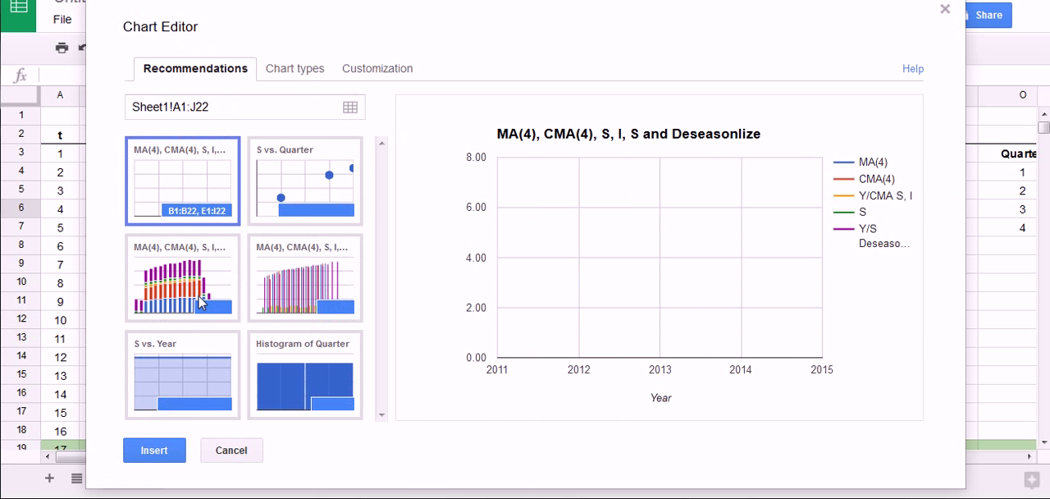
left_click(294, 72)
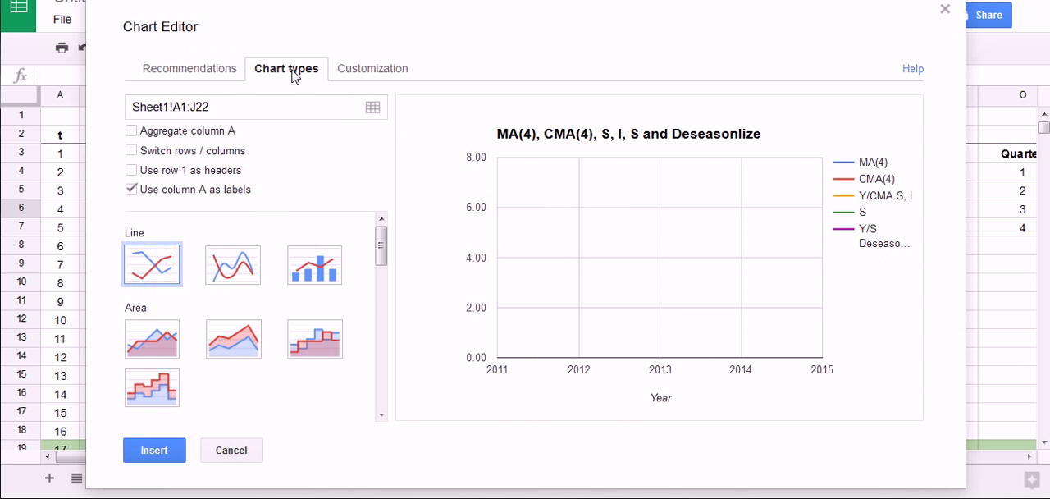
left_click(134, 190)
Replace the chart's data range with D2:D18 and I2:I18, and plot them as a line chart
left_click(373, 107)
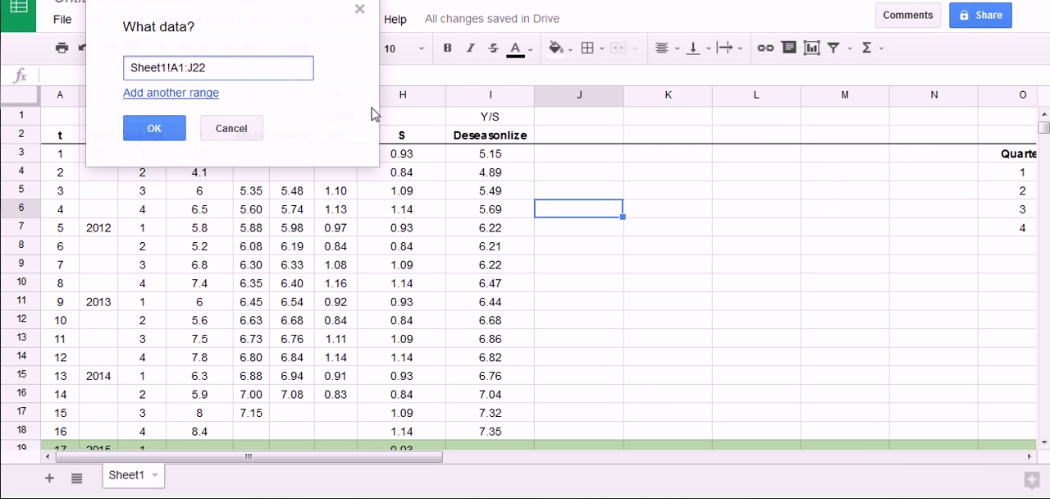
left_click_drag(293, 12, 766, 48)
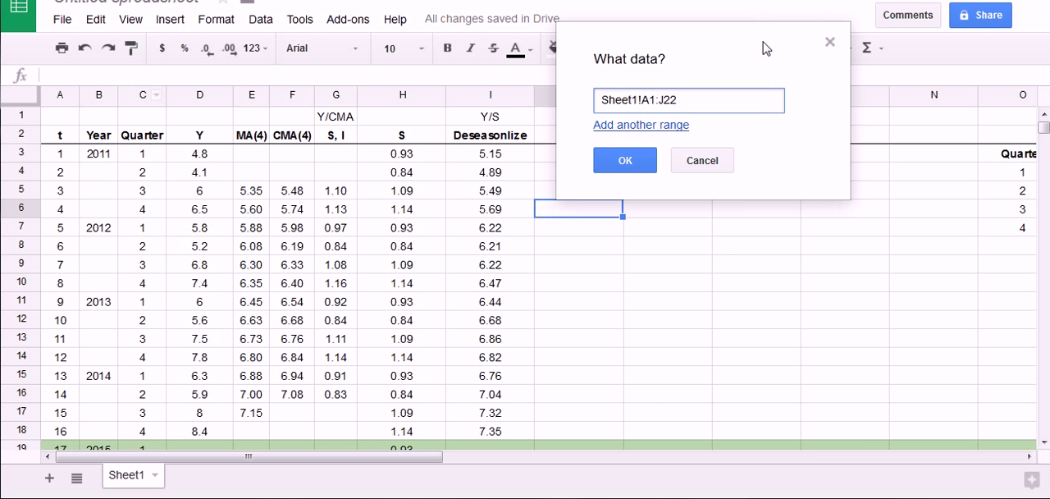
left_click_drag(687, 100, 500, 105)
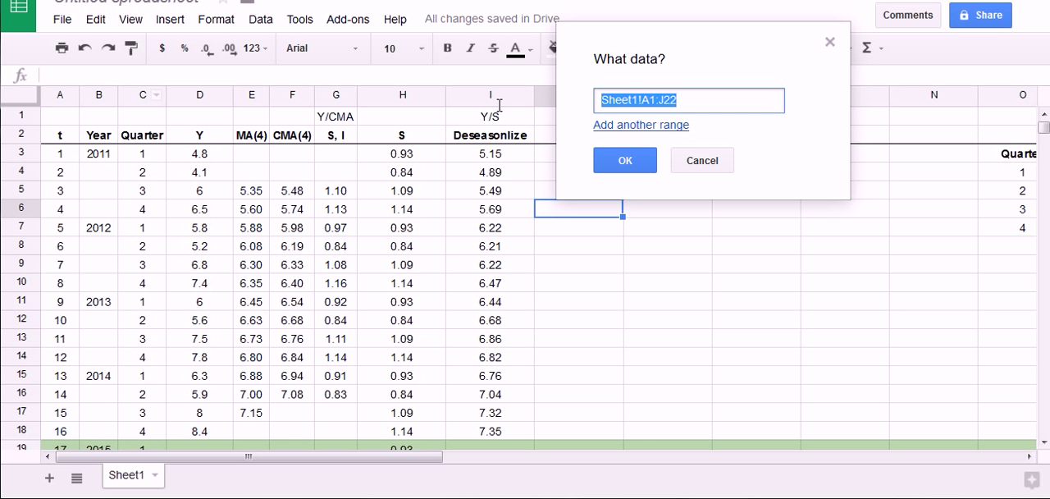
key("BackSpace")
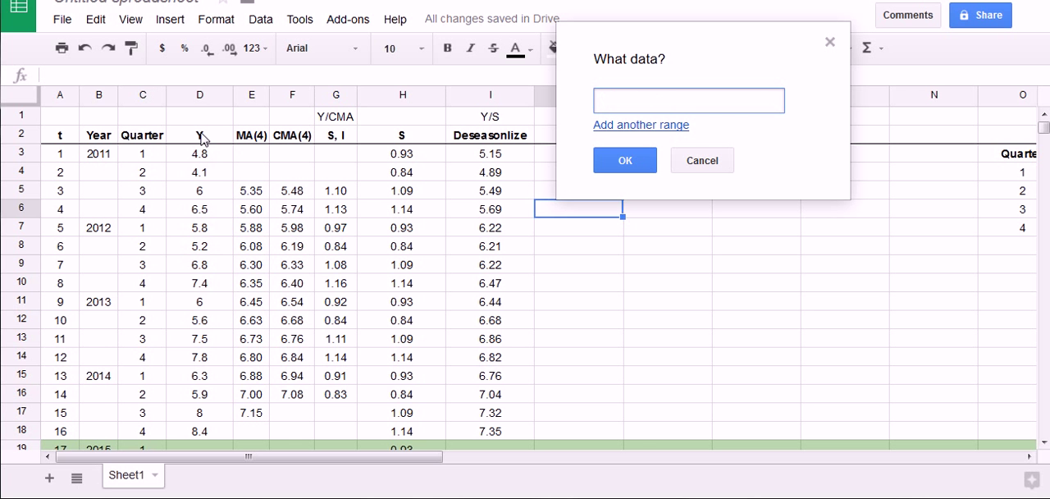
left_click_drag(201, 140, 201, 433)
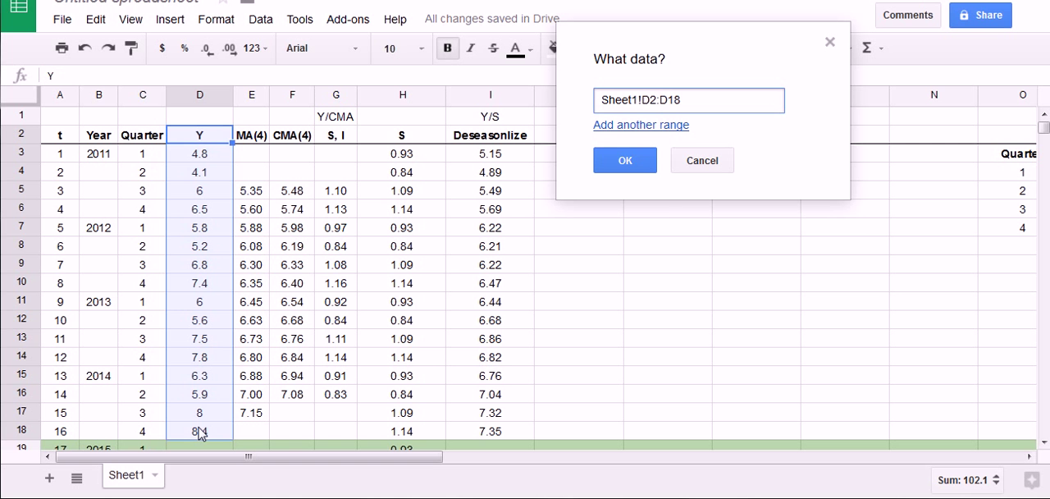
left_click(628, 124)
left_click_drag(508, 142, 486, 433)
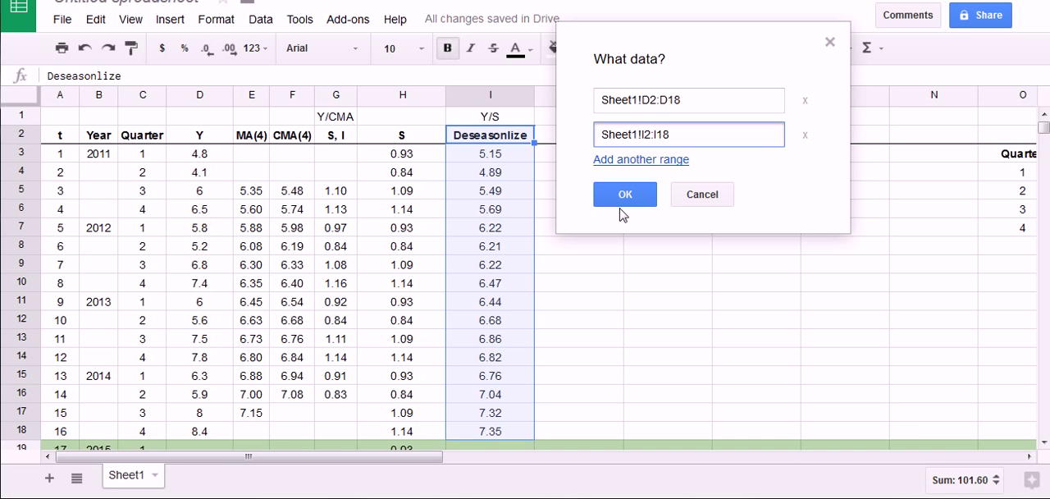
left_click(626, 197)
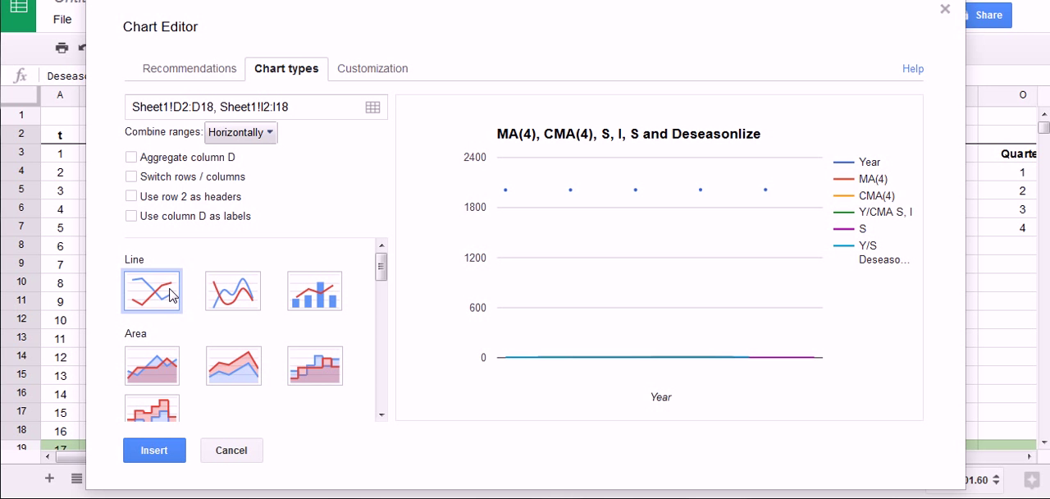
left_click(211, 296)
left_click(170, 297)
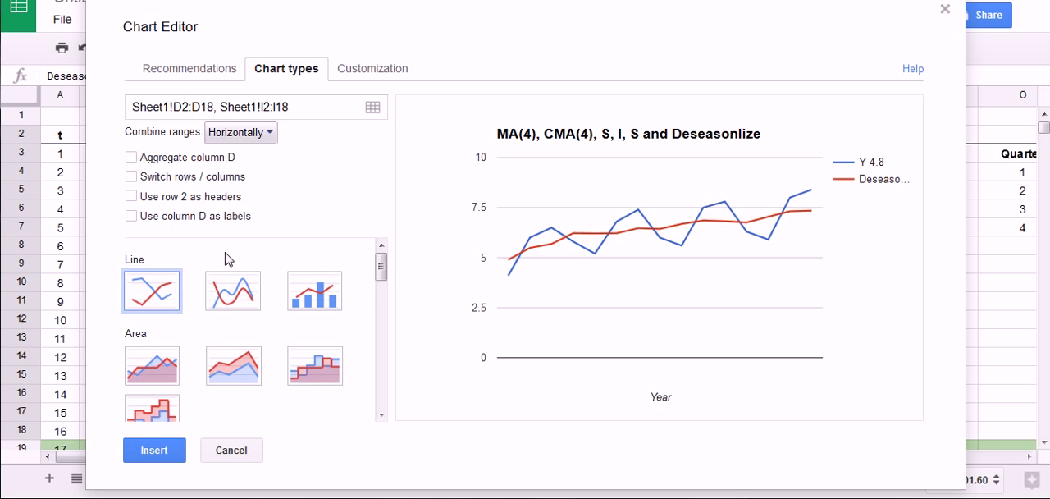
Insert the chart without a title and place it just beside the Y data, over columns E to K
left_click(378, 72)
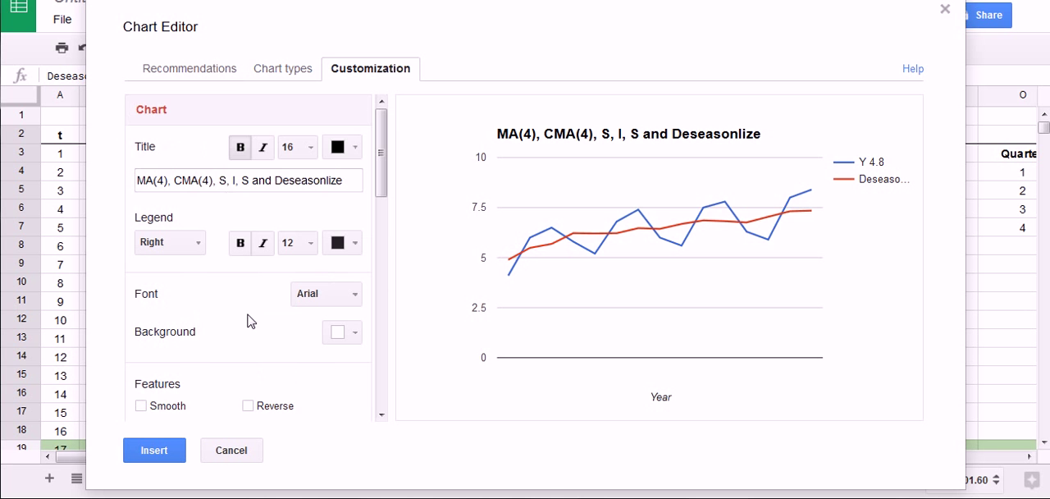
left_click_drag(344, 180, 35, 181)
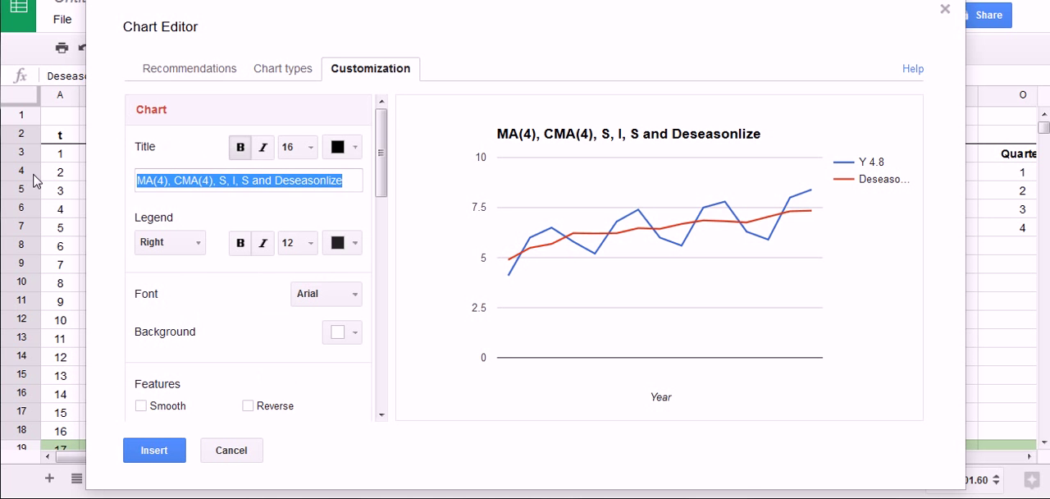
key("BackSpace")
left_click(172, 453)
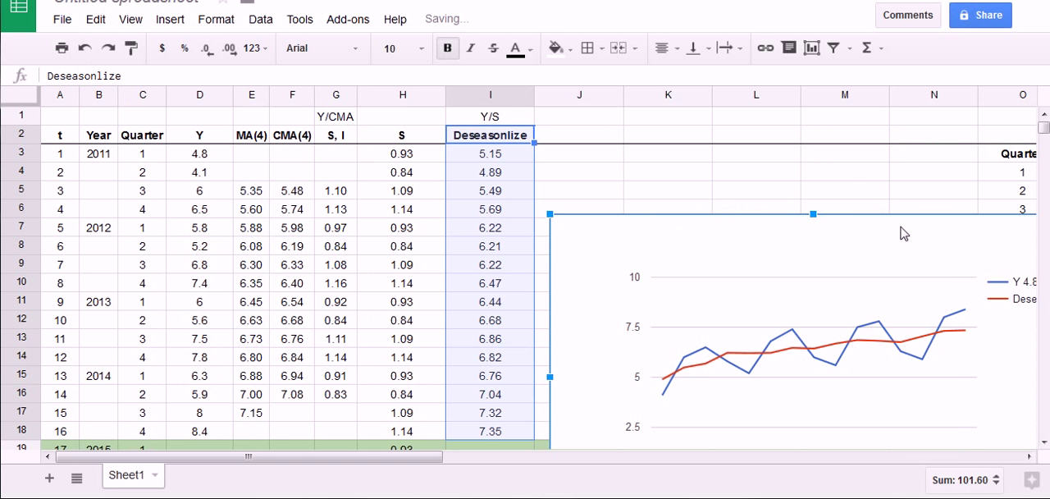
left_click_drag(898, 227, 557, 131)
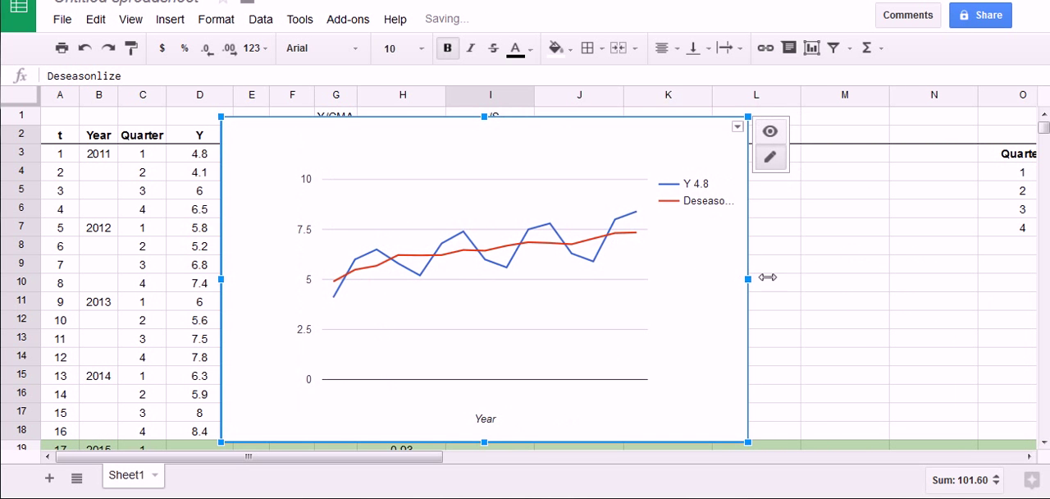
Widen the line chart and reposition it over columns D to L, just below the header row
left_click_drag(767, 277, 862, 279)
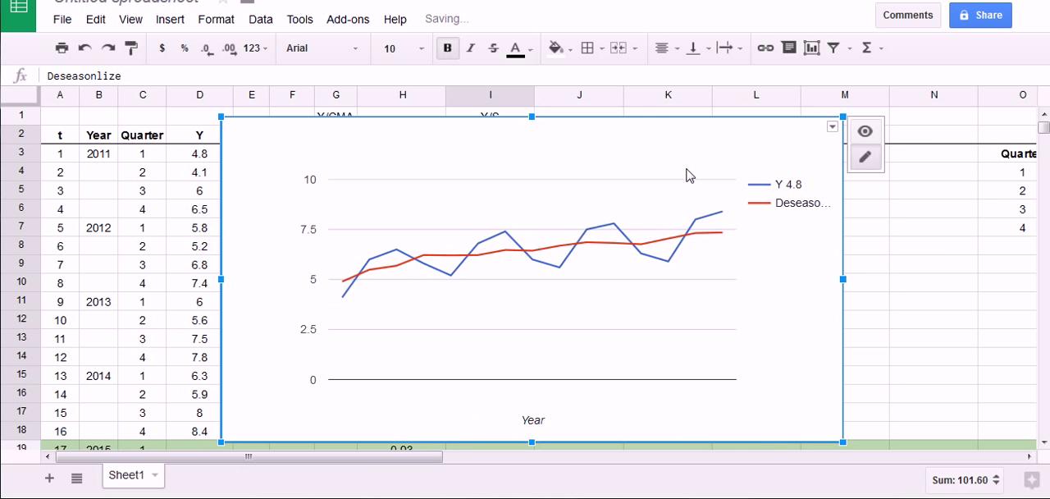
left_click_drag(699, 146, 660, 147)
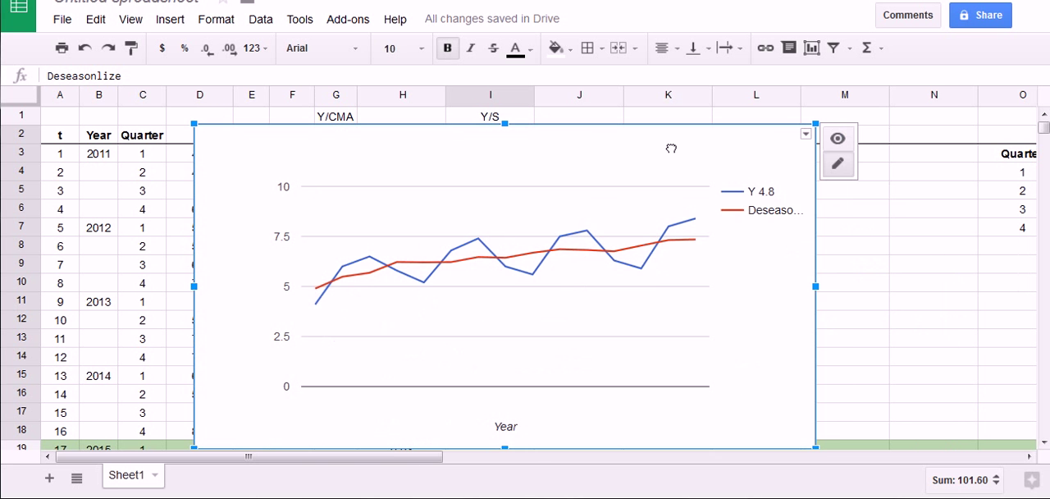
left_click(1044, 444)
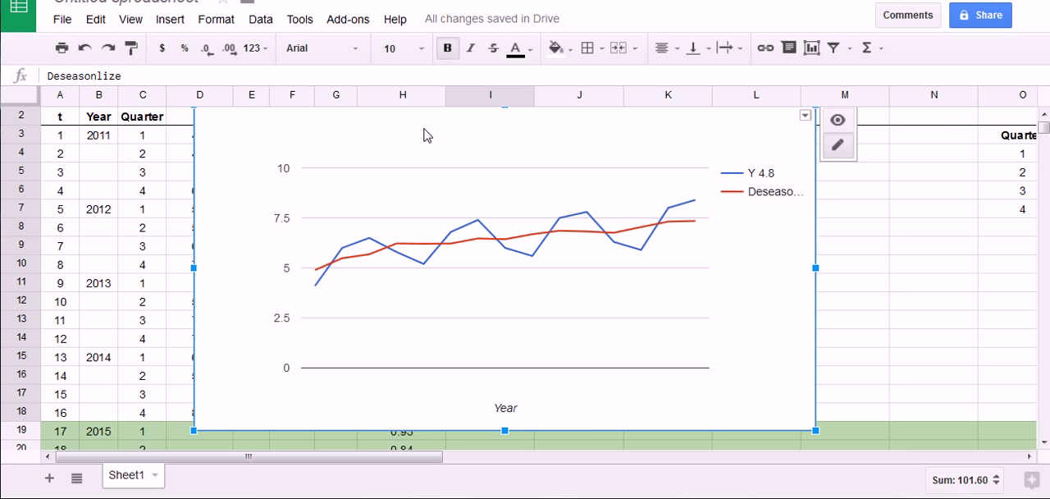
mouse_move(424, 134)
left_mouse_down()
mouse_move(523, 142)
mouse_move(415, 133)
left_mouse_up()
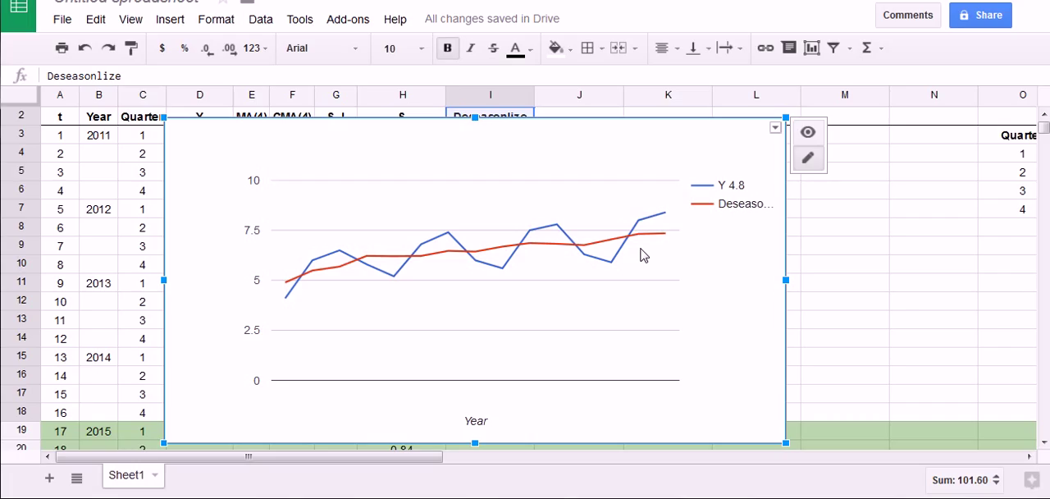
left_click_drag(283, 279, 706, 224)
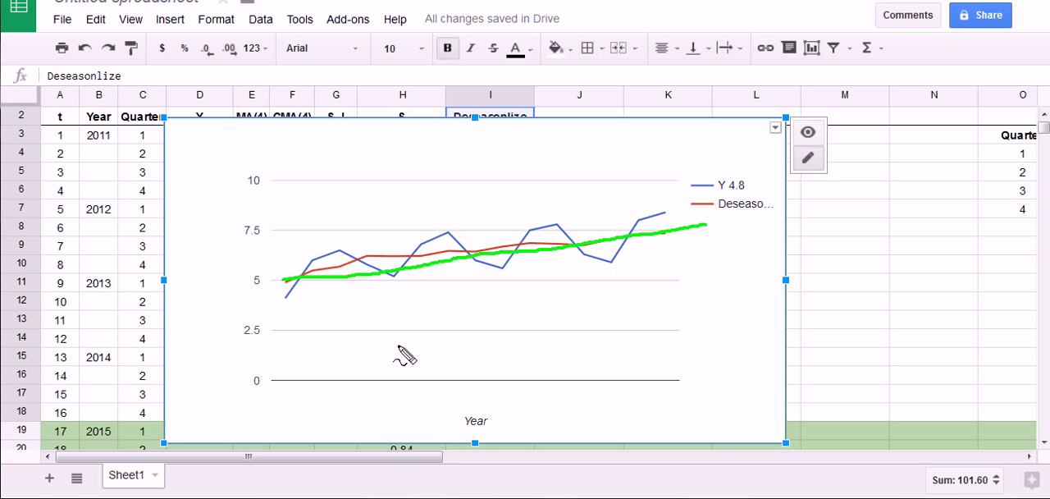
key("Escape")
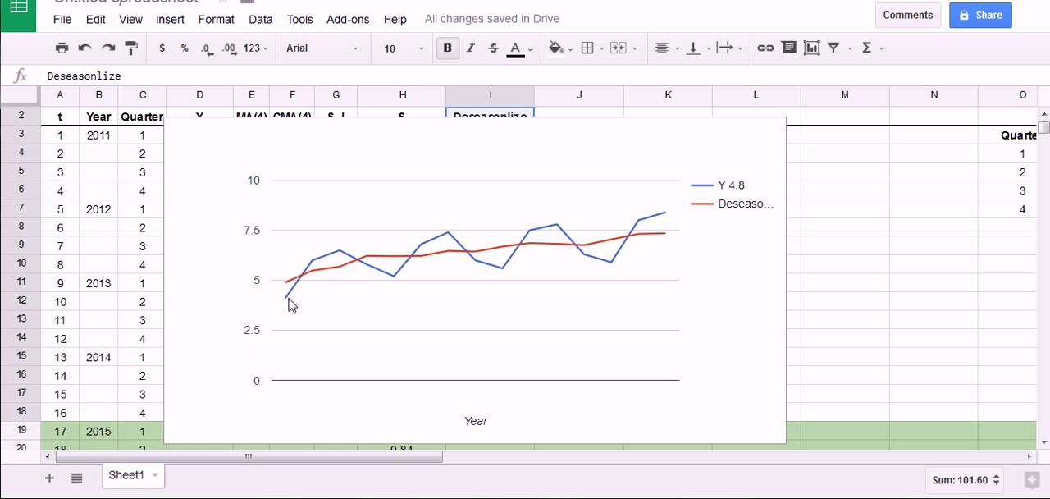
Delete the line chart of Y and the deseasonalized data so the sheet's columns are uncovered
left_click(725, 157)
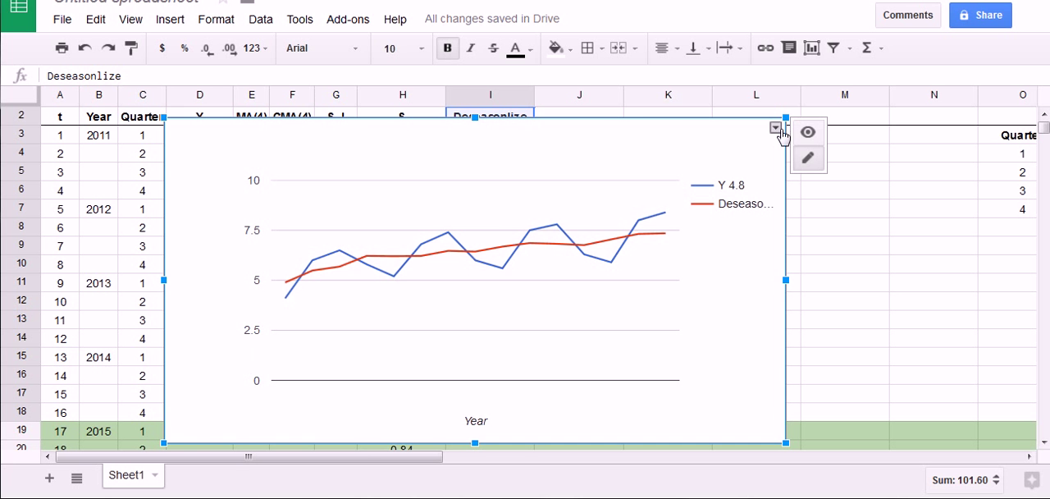
left_click_drag(714, 146, 420, 232)
key("Delete")
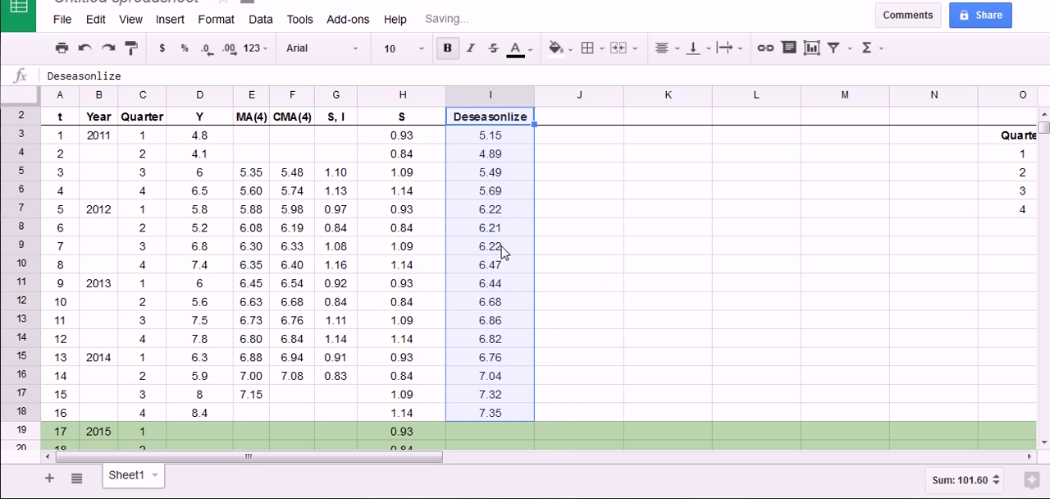
left_click(664, 247)
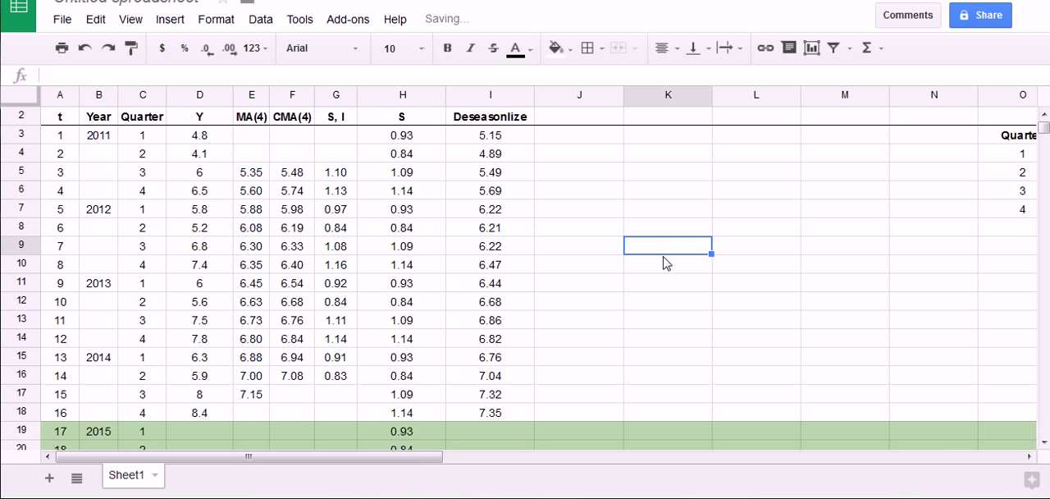
Enter the heading T in cell J2, beside the Deseasonlize column, and select the cell above it
left_click(597, 116)
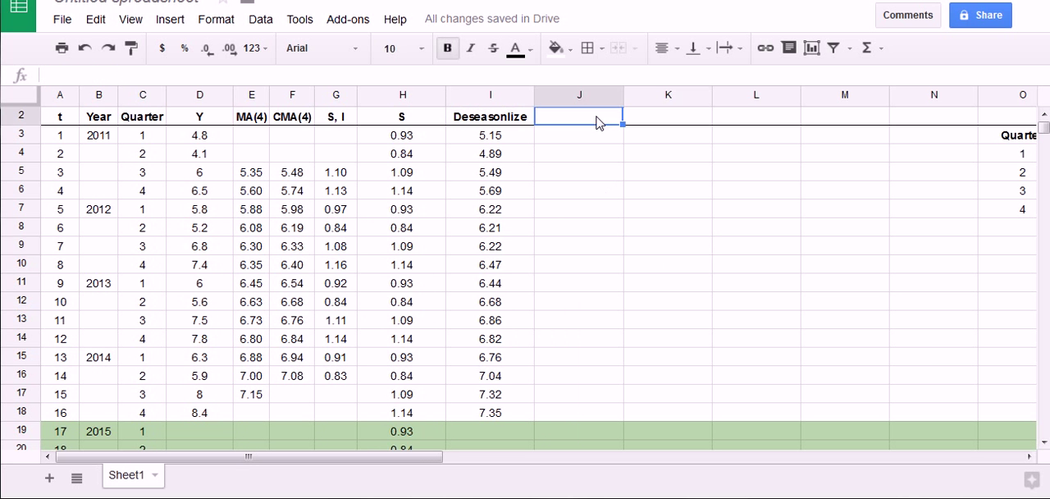
type("T")
left_click(573, 175)
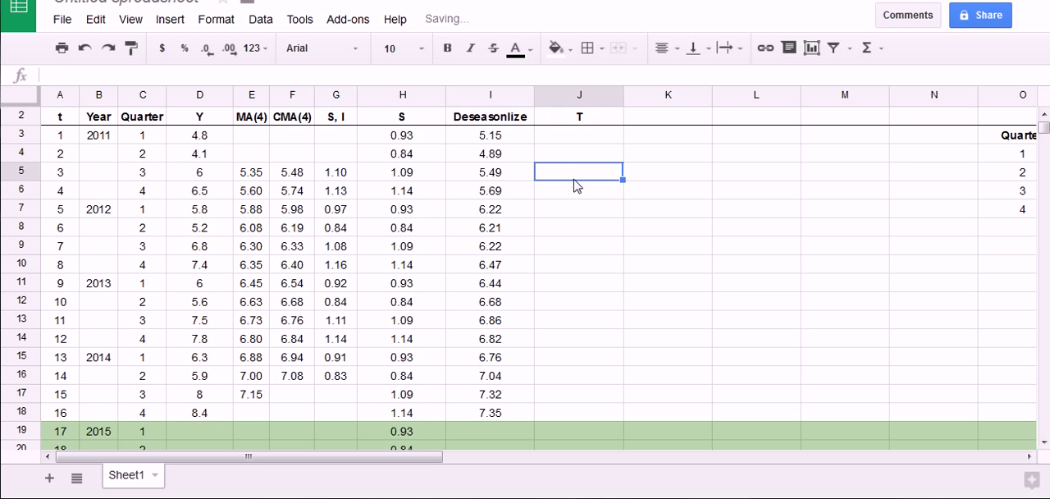
scroll(571, 190, "up", 1)
left_click(595, 119)
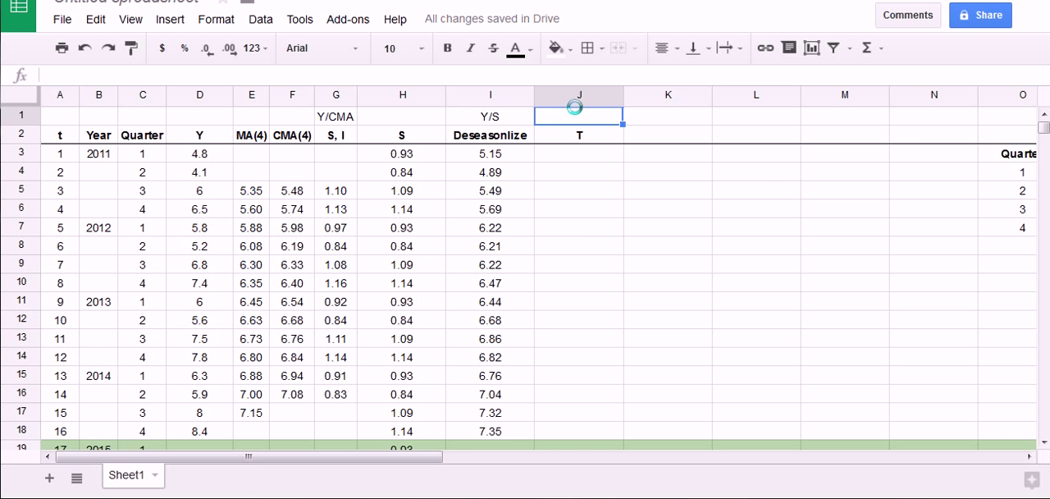
mouse_move(451, 130)
left_mouse_down()
mouse_move(563, 217)
mouse_move(551, 351)
mouse_move(507, 450)
mouse_move(443, 337)
mouse_move(441, 149)
mouse_move(444, 161)
left_mouse_up()
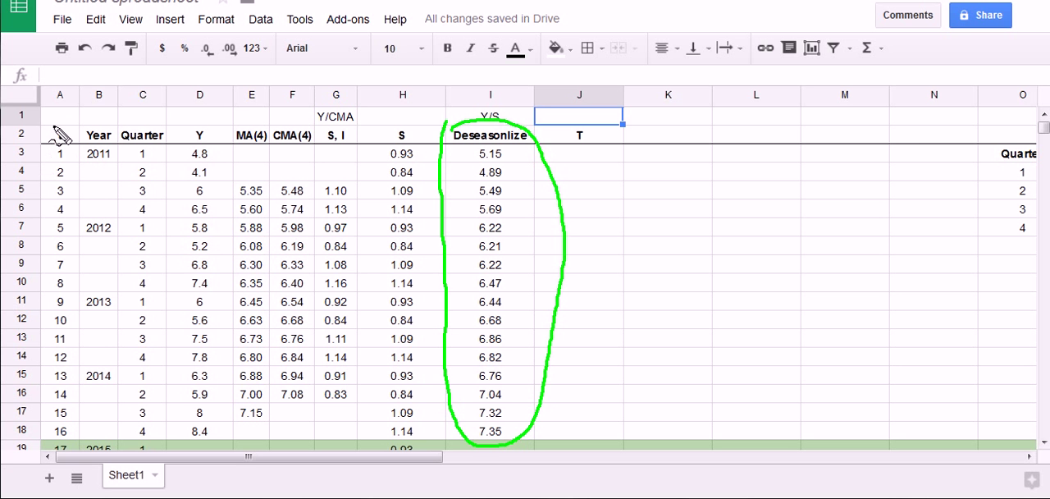
mouse_move(53, 128)
left_mouse_down()
mouse_move(108, 271)
mouse_move(109, 398)
mouse_move(43, 456)
mouse_move(29, 304)
mouse_move(85, 130)
left_mouse_up()
mouse_move(742, 190)
left_mouse_down()
mouse_move(721, 218)
mouse_move(691, 219)
mouse_move(787, 217)
mouse_move(820, 189)
mouse_move(840, 215)
left_mouse_up()
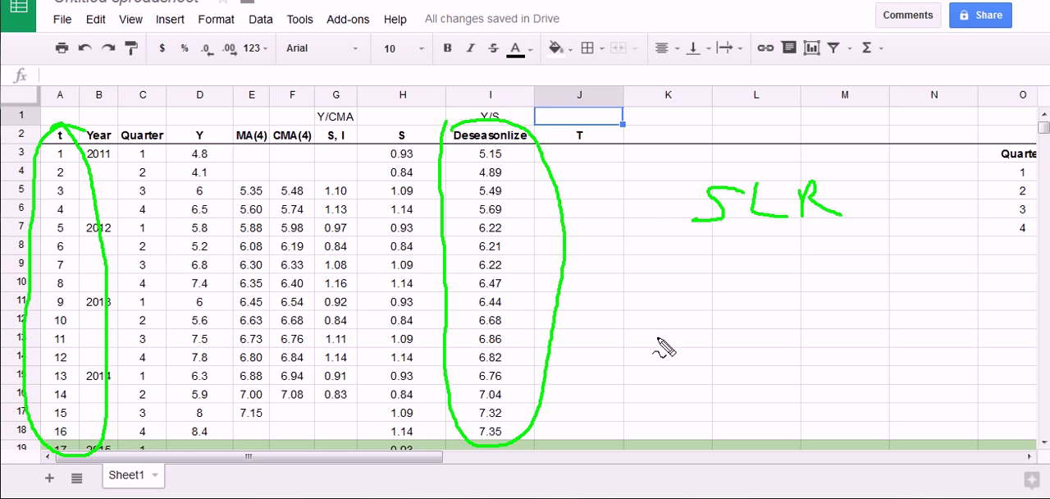
mouse_move(621, 273)
left_mouse_down()
mouse_move(652, 273)
mouse_move(648, 318)
left_mouse_up()
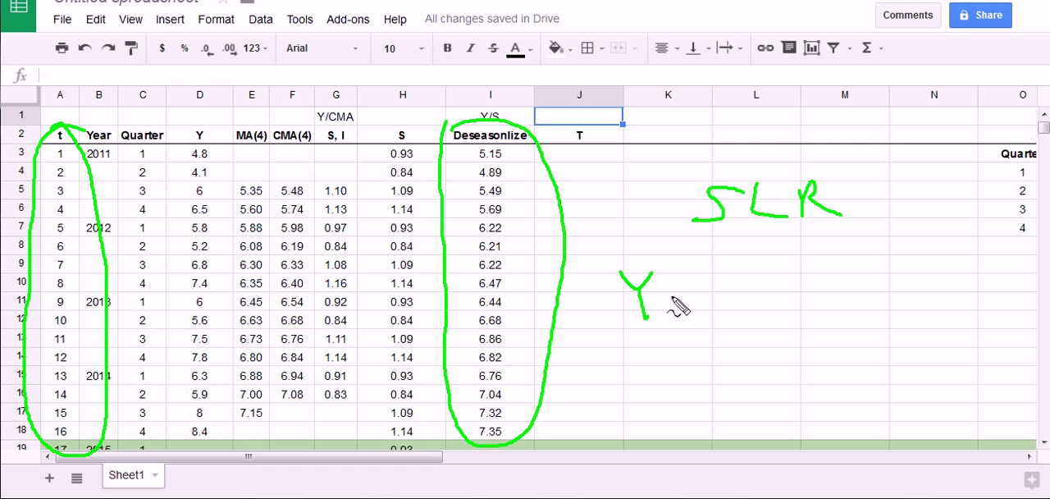
left_click_drag(676, 287, 697, 296)
left_click_drag(621, 259, 652, 258)
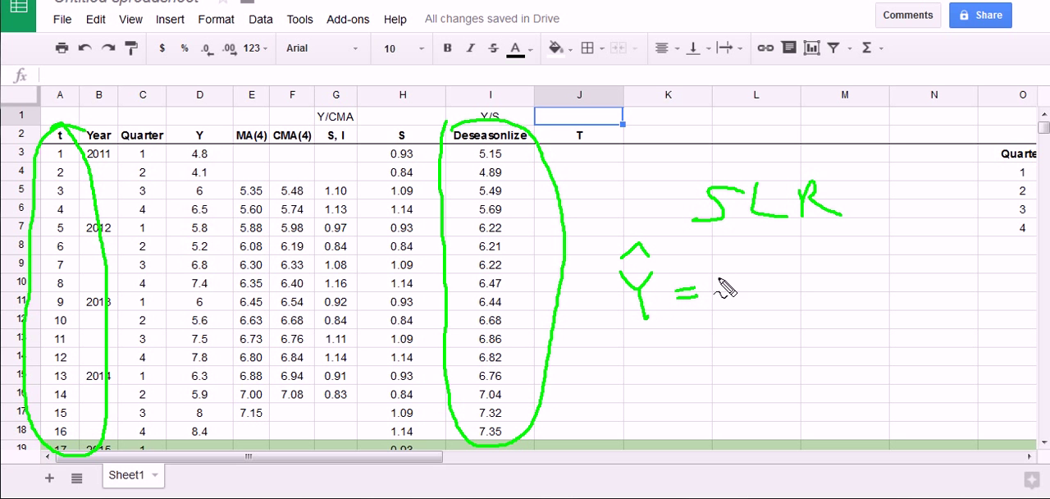
mouse_move(715, 264)
left_mouse_down()
mouse_move(739, 302)
mouse_move(722, 305)
mouse_move(751, 312)
left_mouse_up()
mouse_move(781, 278)
left_mouse_down()
mouse_move(782, 306)
mouse_move(800, 292)
left_mouse_up()
mouse_move(814, 256)
left_mouse_down()
mouse_move(816, 310)
mouse_move(838, 310)
left_mouse_up()
left_click_drag(857, 256, 906, 304)
left_click_drag(892, 261, 859, 304)
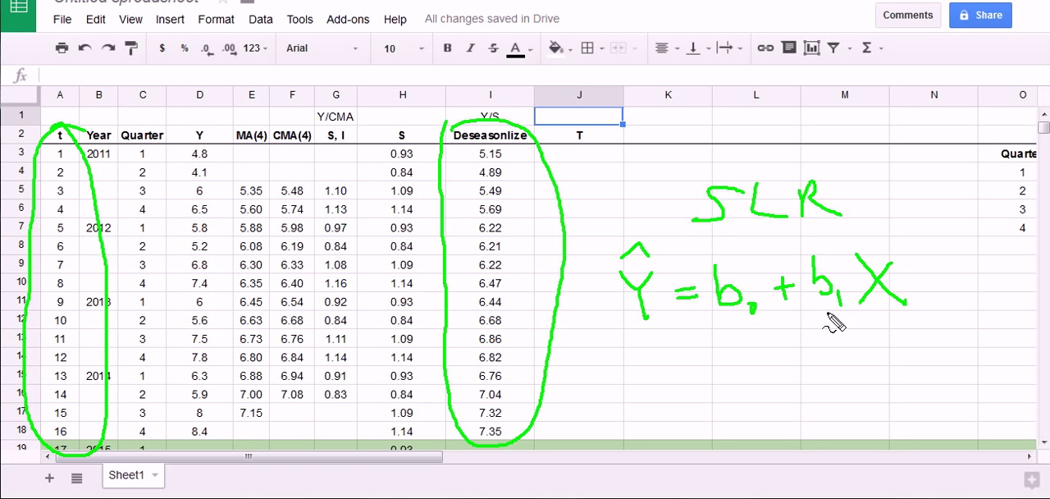
mouse_move(824, 316)
left_mouse_down()
mouse_move(804, 262)
mouse_move(853, 300)
mouse_move(797, 313)
left_mouse_up()
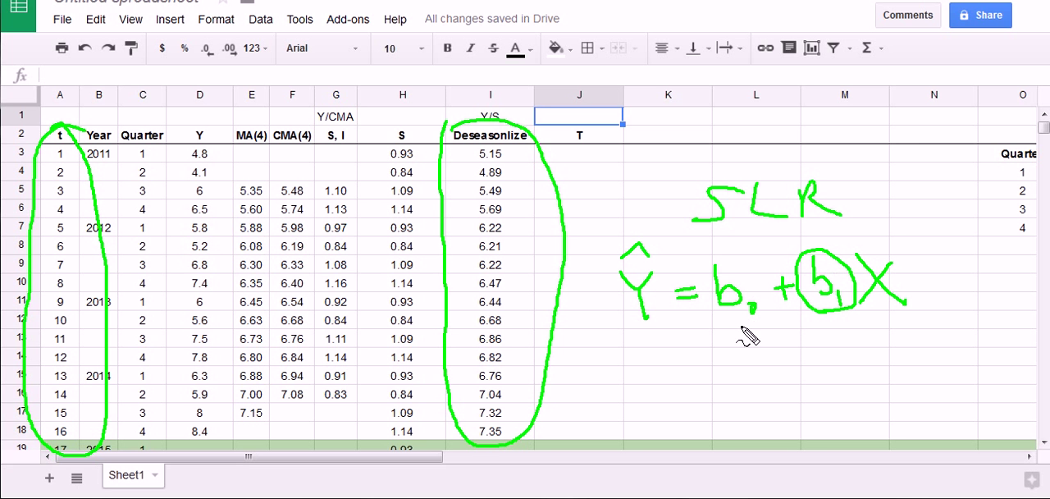
mouse_move(741, 327)
left_mouse_down()
mouse_move(704, 264)
mouse_move(778, 305)
mouse_move(743, 338)
left_mouse_up()
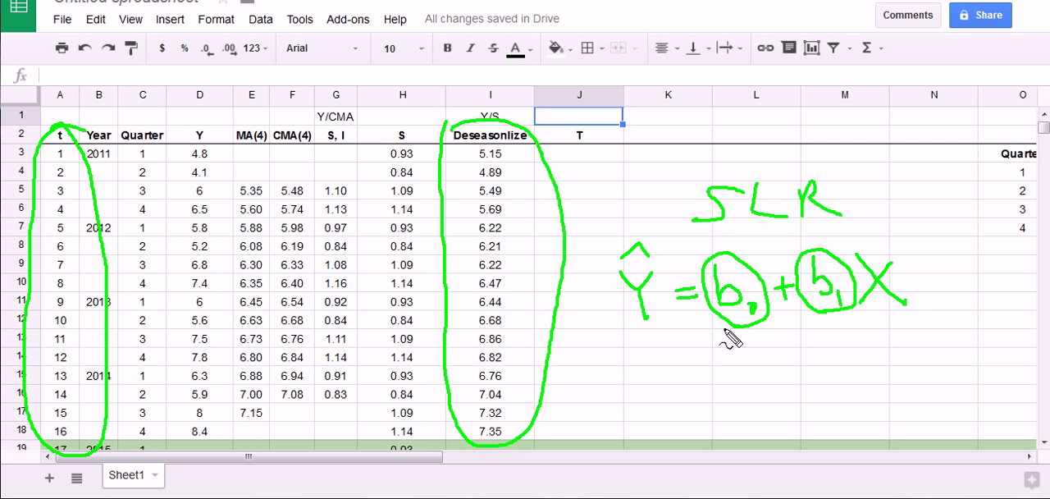
mouse_move(746, 325)
left_mouse_down()
mouse_move(767, 349)
mouse_move(763, 325)
left_mouse_up()
left_click_drag(819, 340, 832, 328)
mouse_move(690, 179)
left_mouse_down()
mouse_move(836, 174)
mouse_move(758, 245)
mouse_move(712, 154)
left_mouse_up()
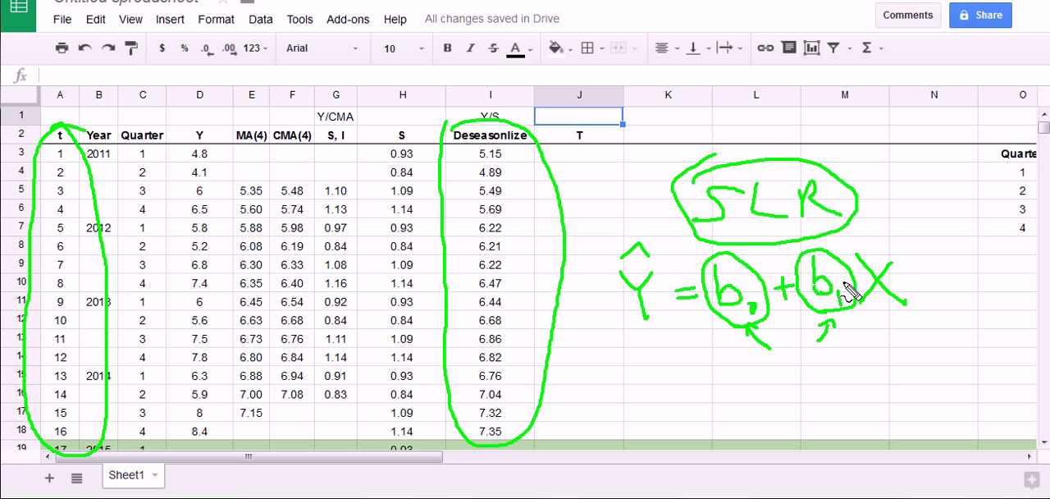
mouse_move(579, 148)
left_mouse_down()
mouse_move(581, 174)
mouse_move(588, 162)
left_mouse_up()
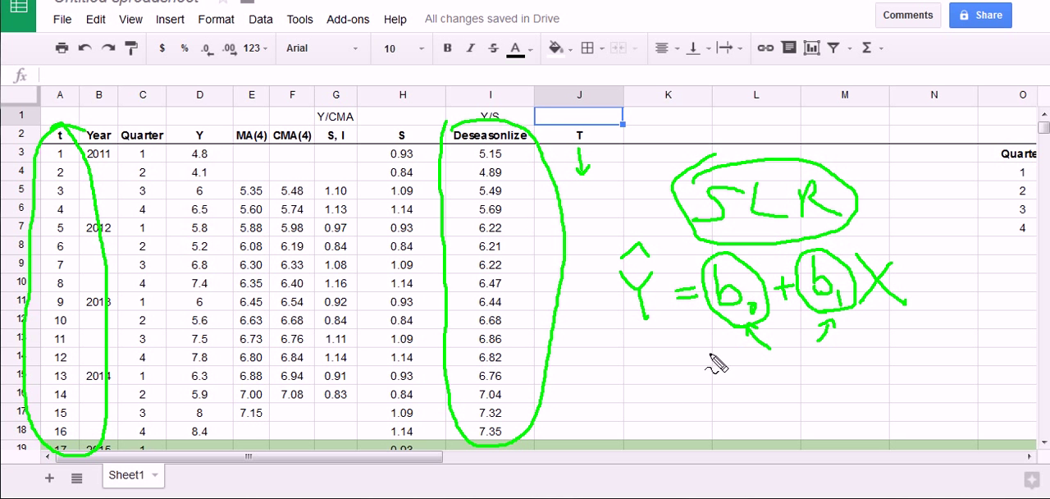
mouse_move(644, 358)
left_mouse_down()
mouse_move(644, 382)
mouse_move(653, 345)
mouse_move(740, 386)
mouse_move(782, 371)
mouse_move(743, 384)
left_mouse_up()
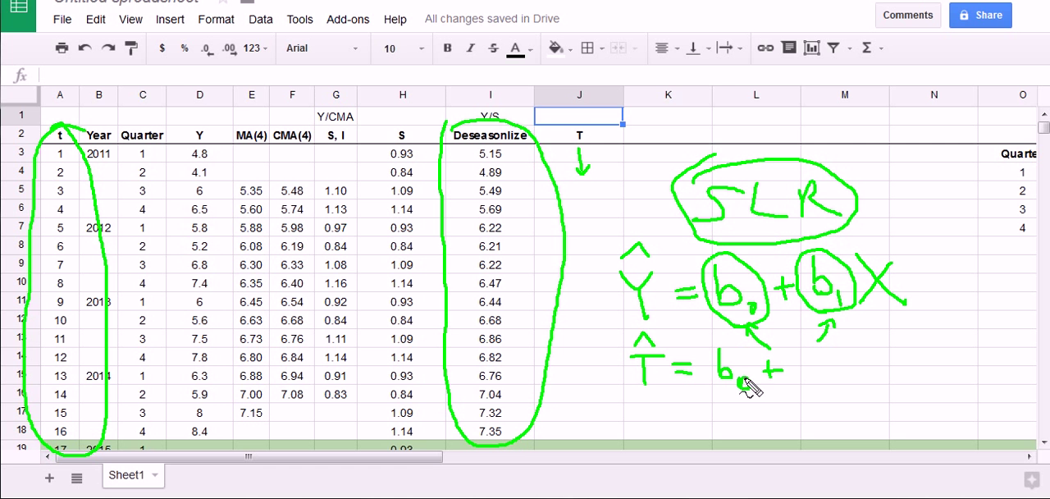
mouse_move(804, 351)
left_mouse_down()
mouse_move(807, 379)
mouse_move(827, 393)
left_mouse_up()
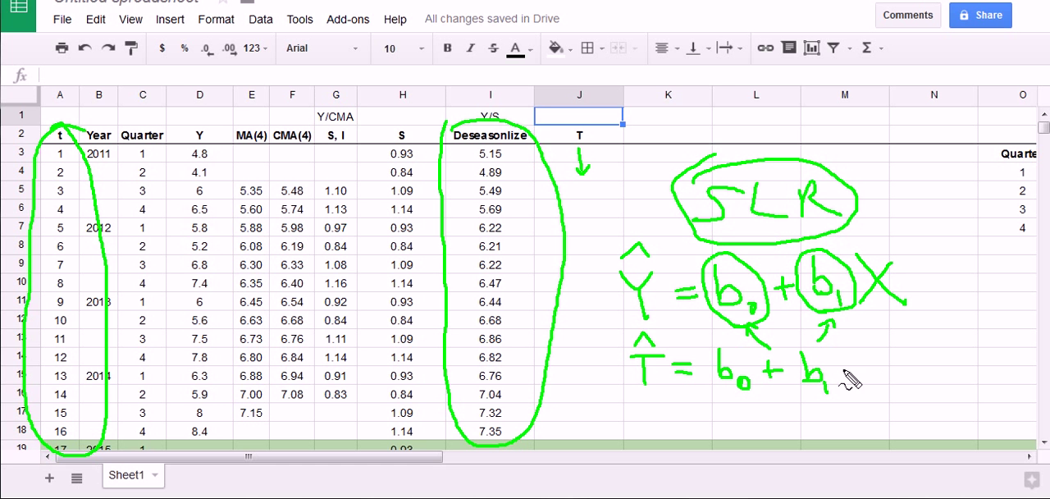
mouse_move(850, 344)
left_mouse_down()
mouse_move(853, 381)
mouse_move(858, 358)
left_mouse_up()
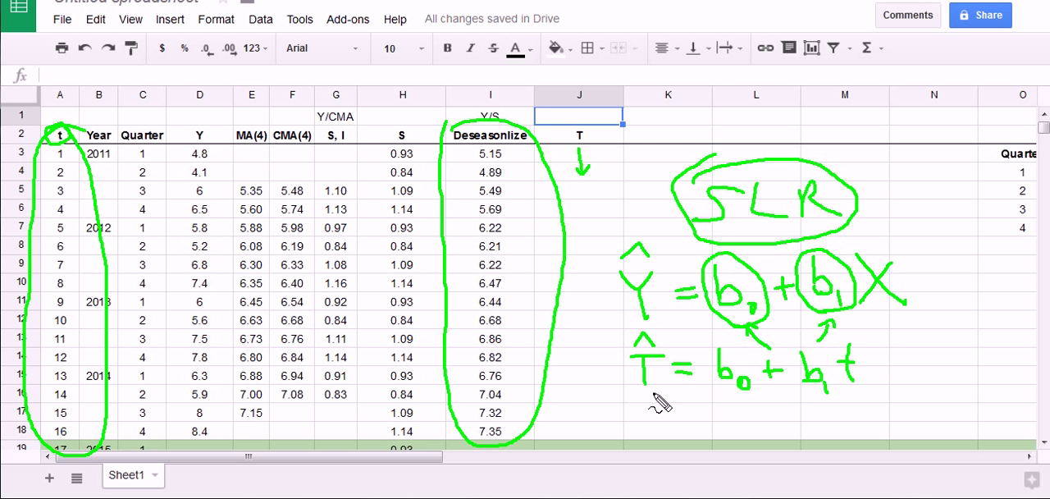
mouse_move(597, 292)
left_mouse_down()
mouse_move(584, 331)
mouse_move(609, 352)
mouse_move(598, 288)
mouse_move(600, 304)
left_mouse_up()
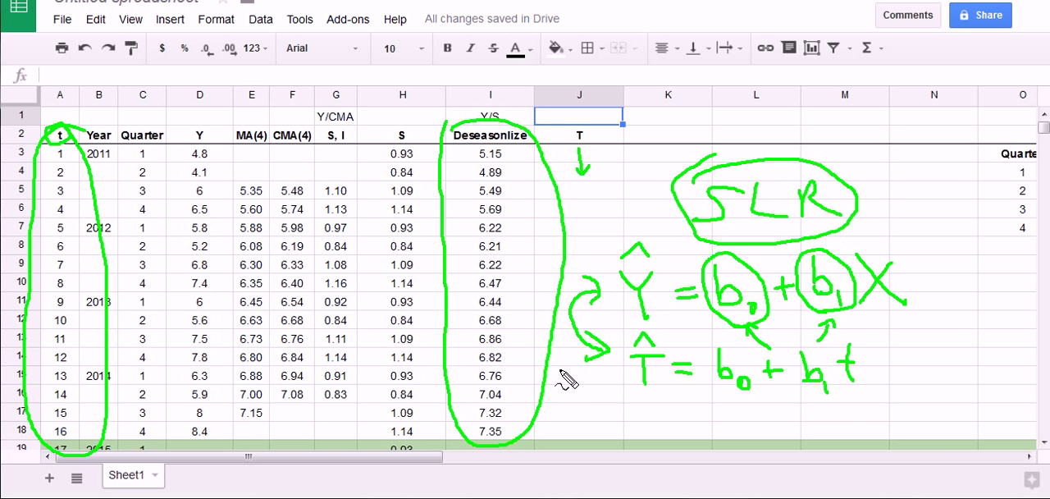
mouse_move(609, 331)
left_mouse_down()
mouse_move(608, 383)
mouse_move(878, 425)
mouse_move(849, 328)
mouse_move(618, 335)
left_mouse_up()
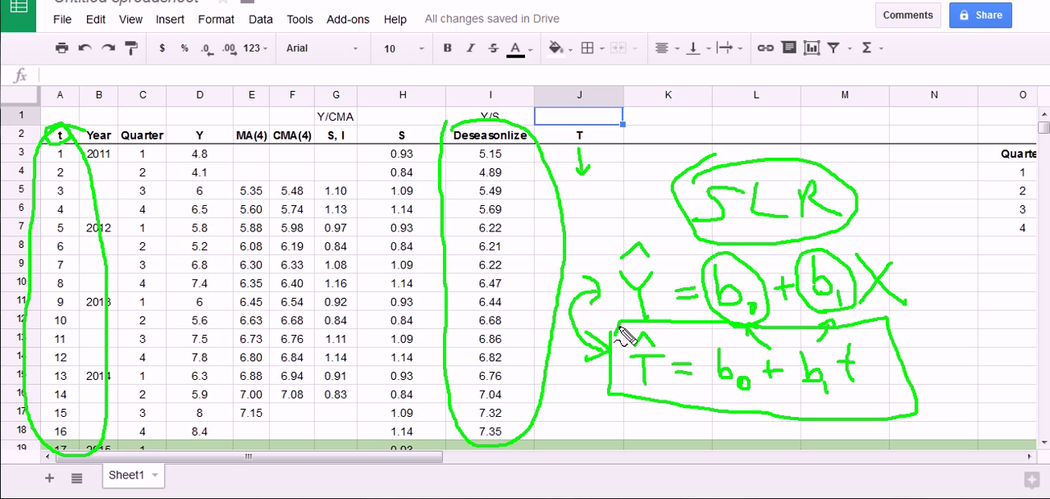
key("Escape")
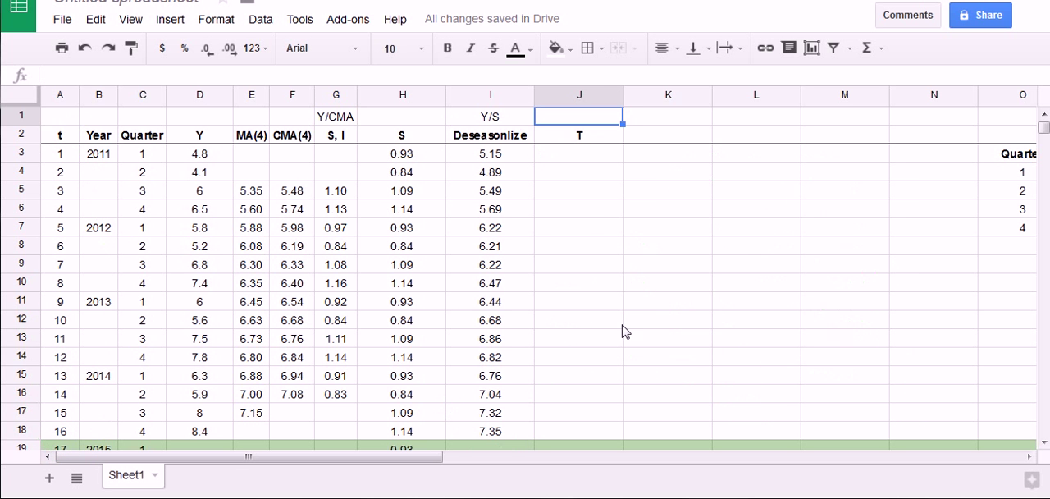
left_click(681, 284)
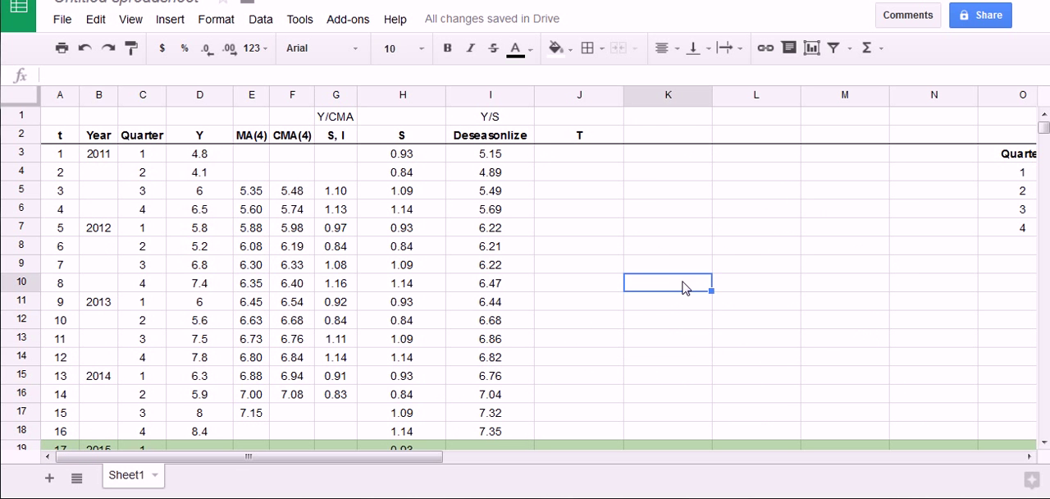
left_click(357, 23)
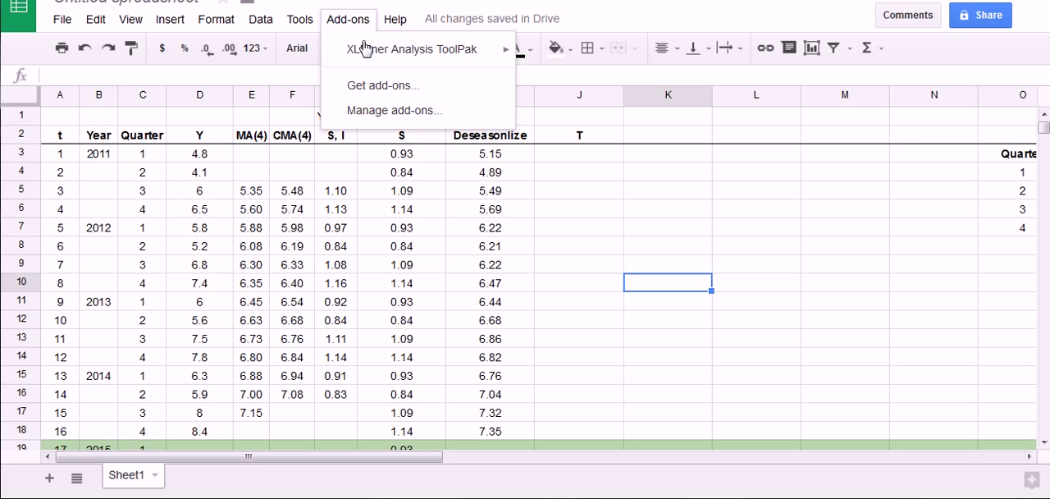
mouse_move(363, 52)
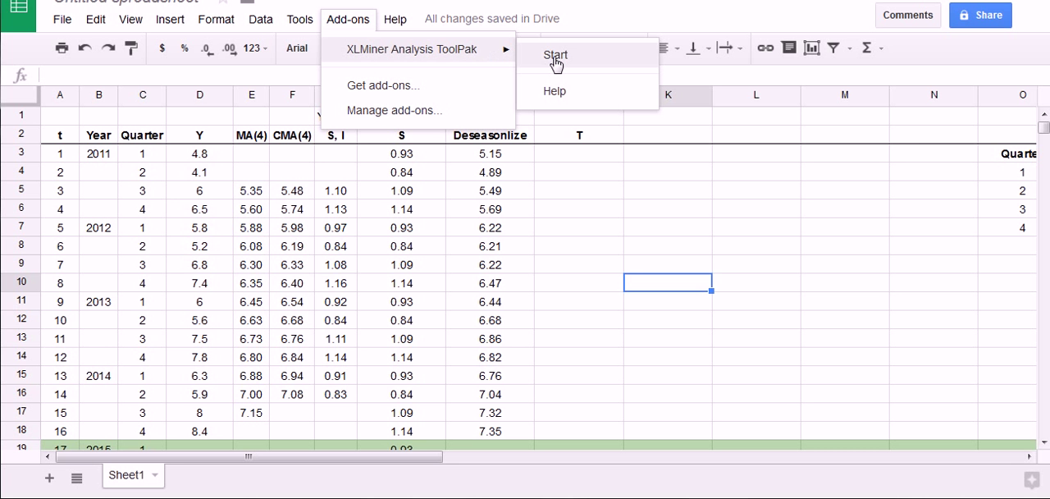
key("ctrl+shift+d")
mouse_move(332, 80)
left_mouse_down()
mouse_move(395, 74)
mouse_move(323, 83)
mouse_move(341, 47)
mouse_move(325, 64)
left_mouse_up()
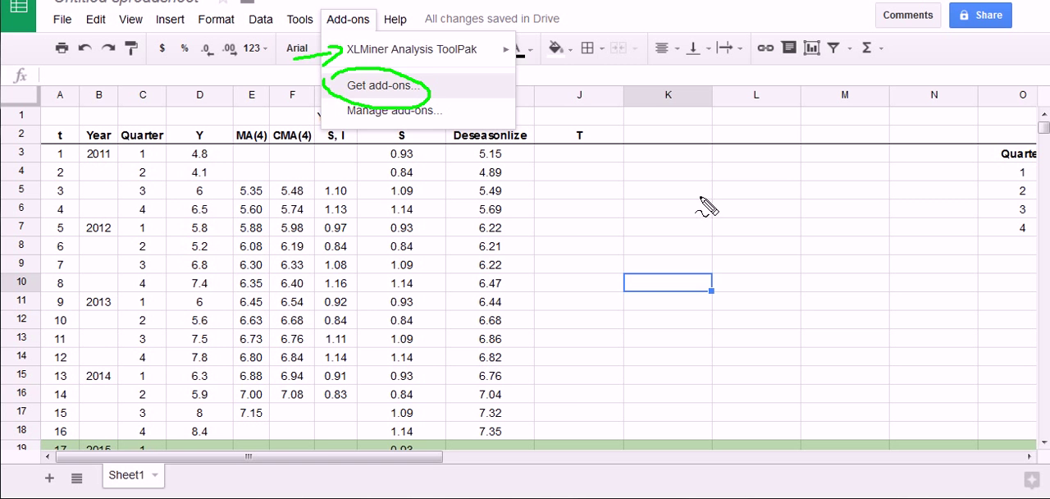
key("Escape")
Start the XLMiner Analysis ToolPak add-on and open its Linear Regression settings
left_click(348, 18)
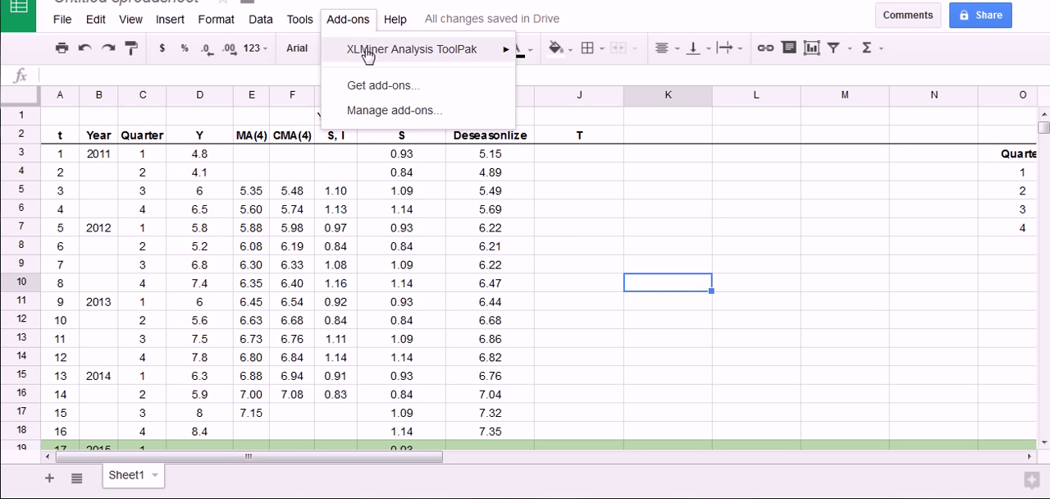
mouse_move(363, 51)
left_click(550, 56)
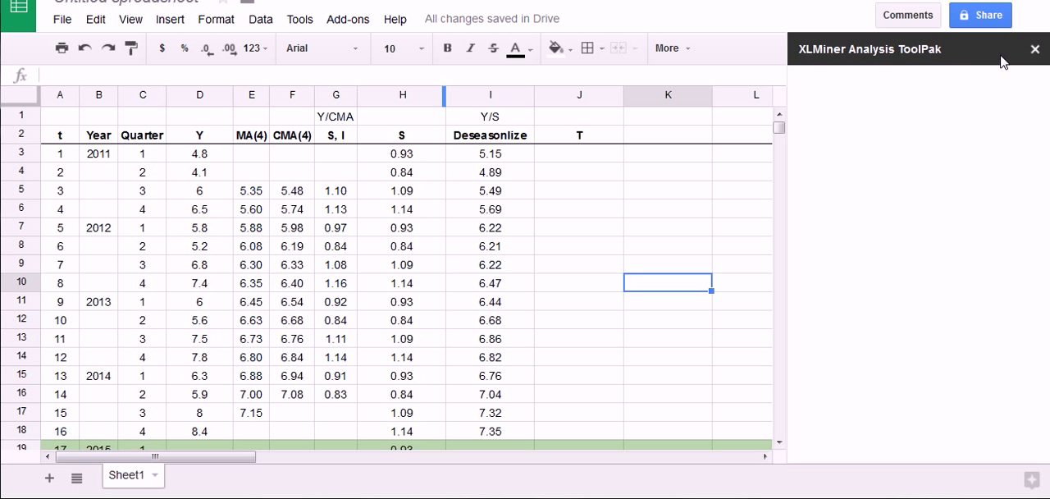
scroll(926, 308, "down", 3)
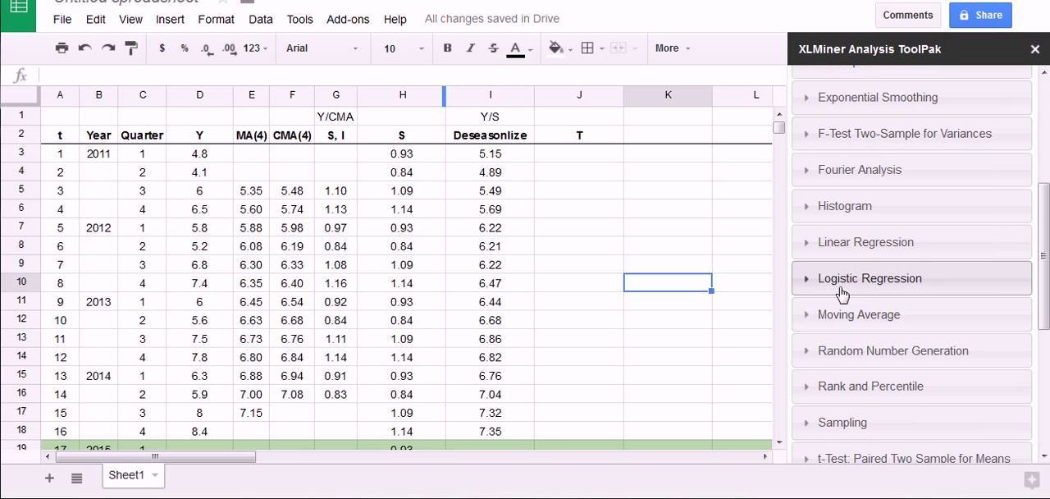
left_click(809, 246)
scroll(868, 287, "down", 1)
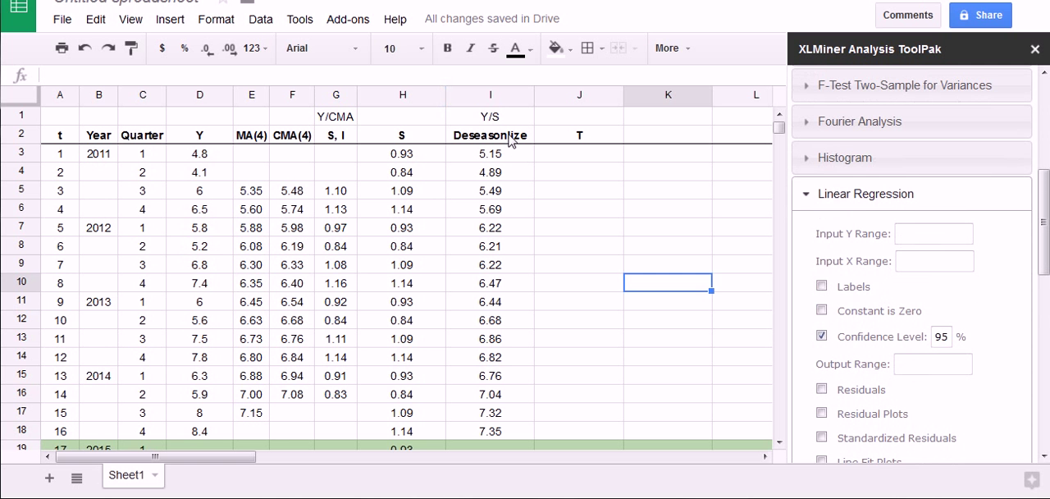
Set the regression's Y range to the deseasonalized data I2:I18 and its X range to the t values A2:A18
left_click_drag(512, 141, 497, 429)
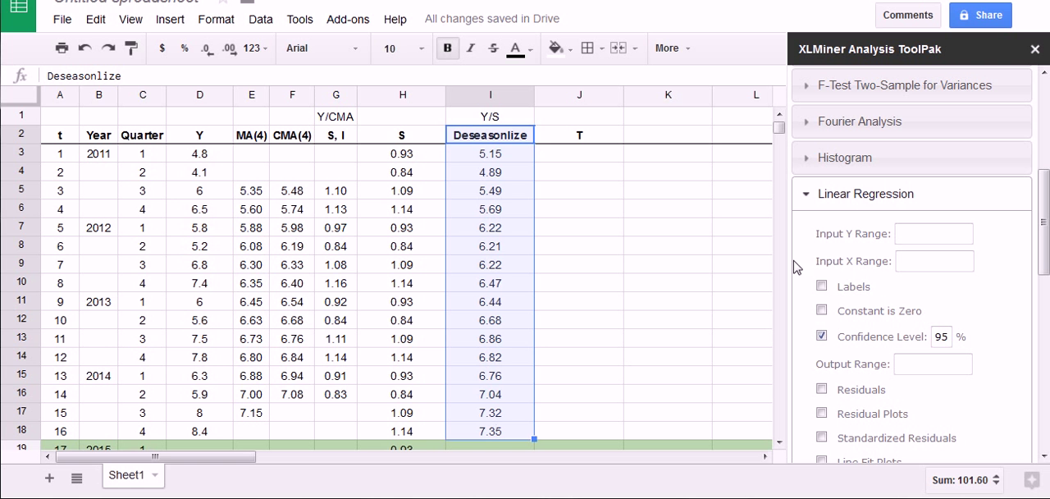
left_click(910, 236)
left_click(912, 262)
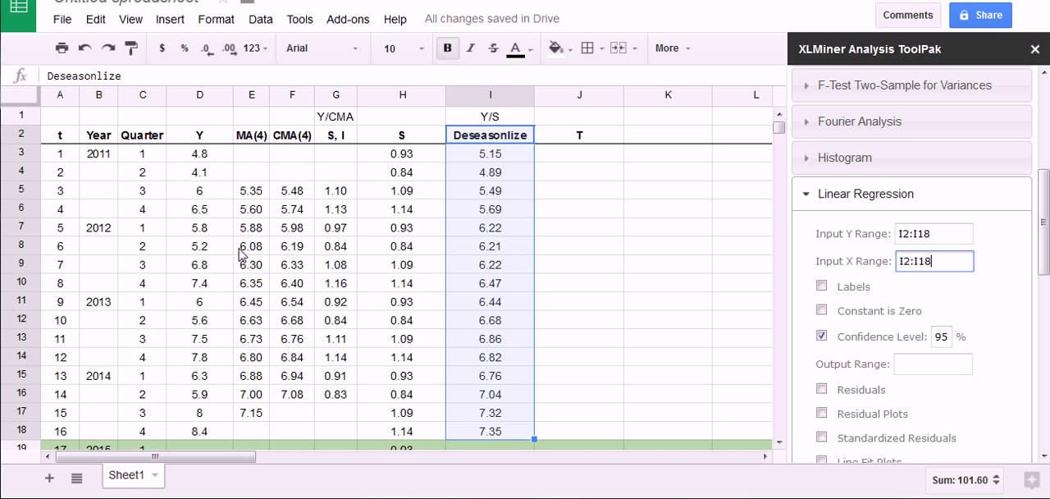
left_click_drag(64, 140, 63, 429)
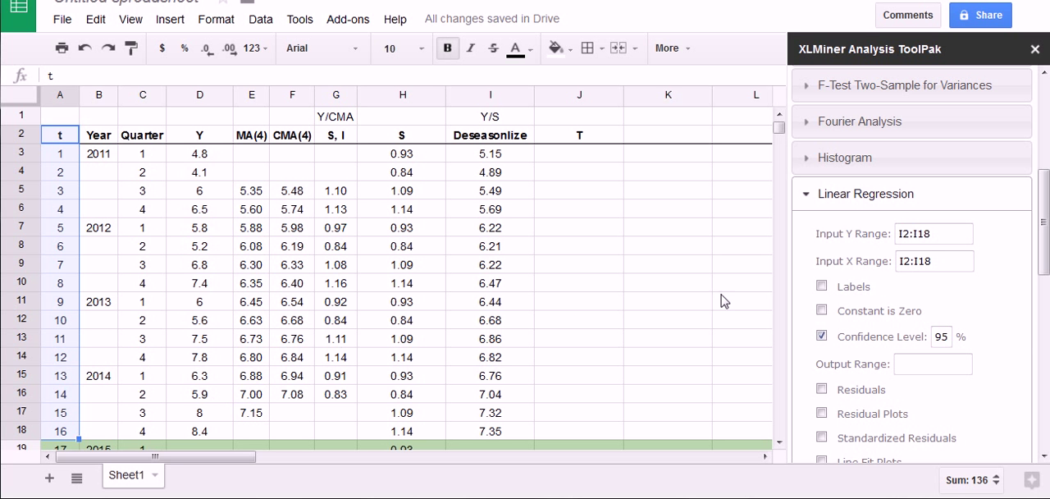
left_click(923, 264)
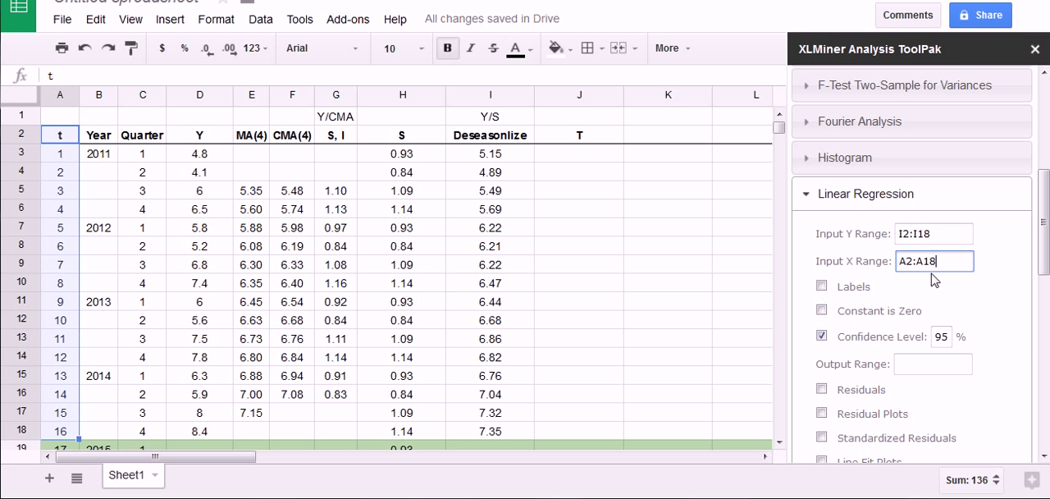
Turn on Labels and turn off the confidence level for the linear regression
left_click(821, 286)
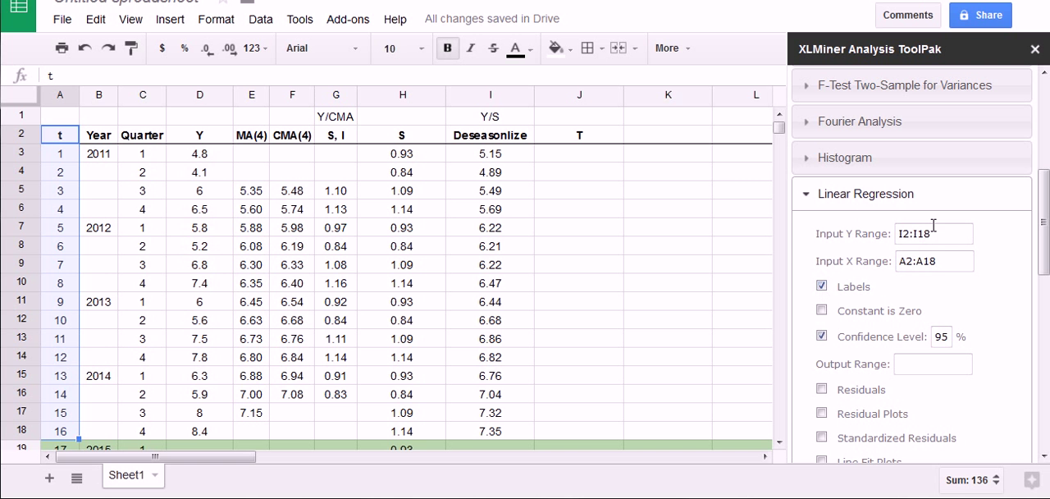
mouse_move(874, 228)
left_mouse_down()
mouse_move(984, 246)
mouse_move(872, 234)
mouse_move(890, 240)
left_mouse_up()
key("Escape")
left_click(822, 338)
scroll(809, 361, "down", 1)
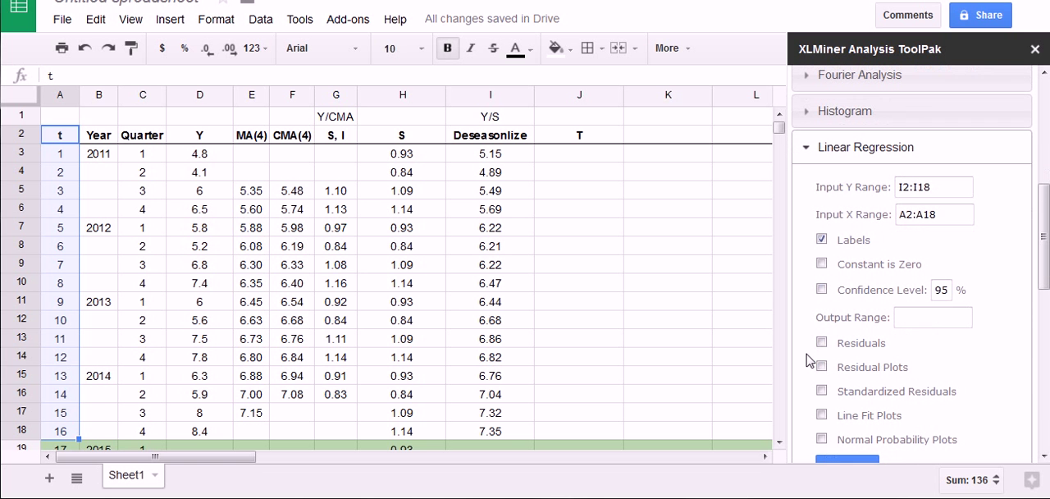
Set the output range to cell A26, below the data table, and run the linear regression
scroll(644, 358, "down", 3)
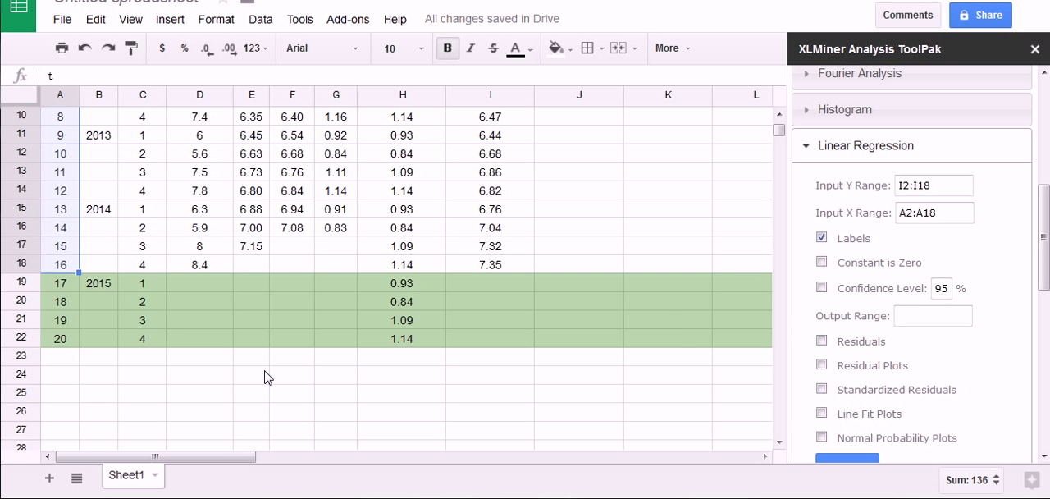
scroll(264, 378, "down", 4)
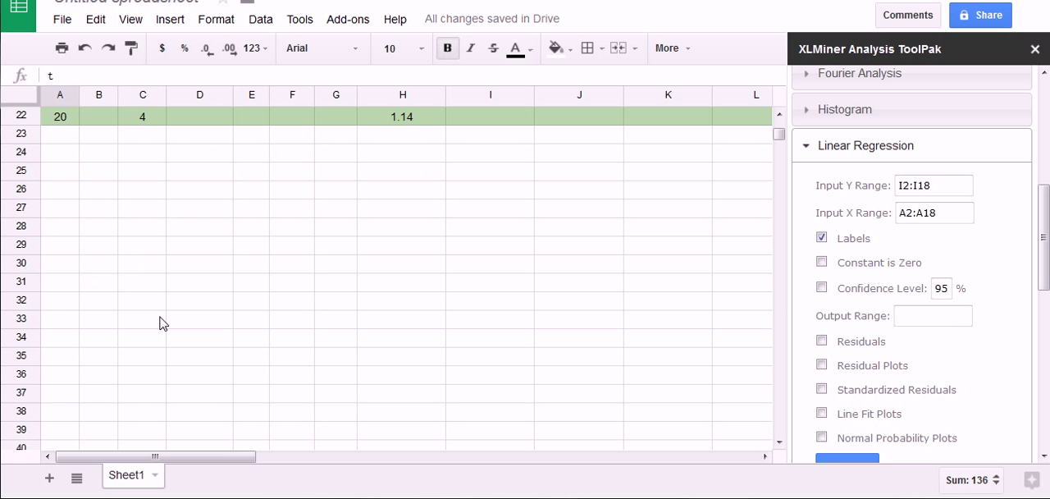
left_click(64, 195)
left_click(871, 316)
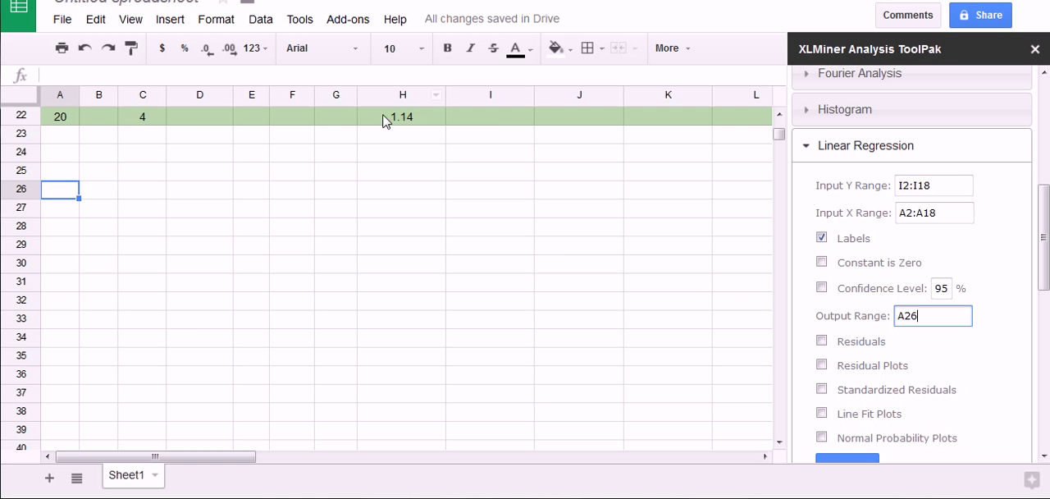
scroll(511, 258, "up", 6)
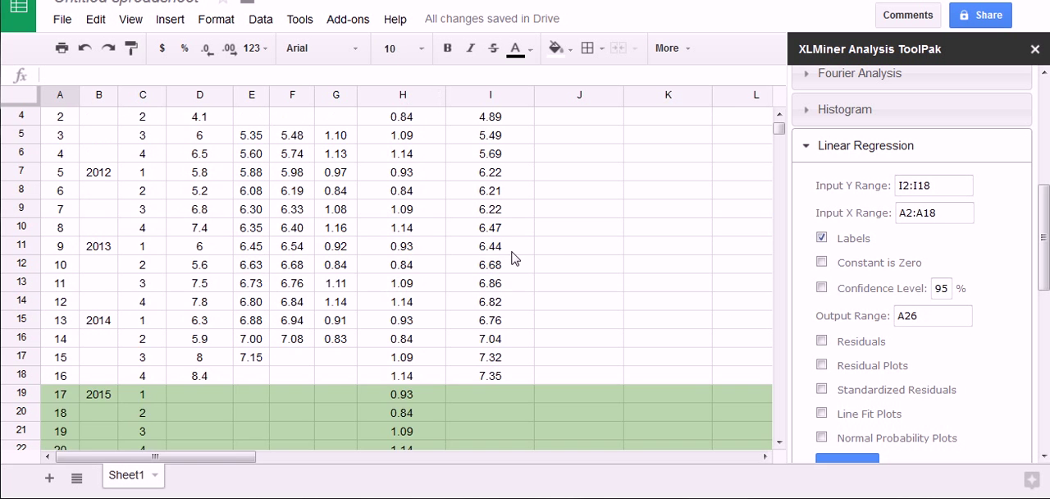
scroll(511, 257, "down", 3)
left_click_drag(1040, 263, 1043, 299)
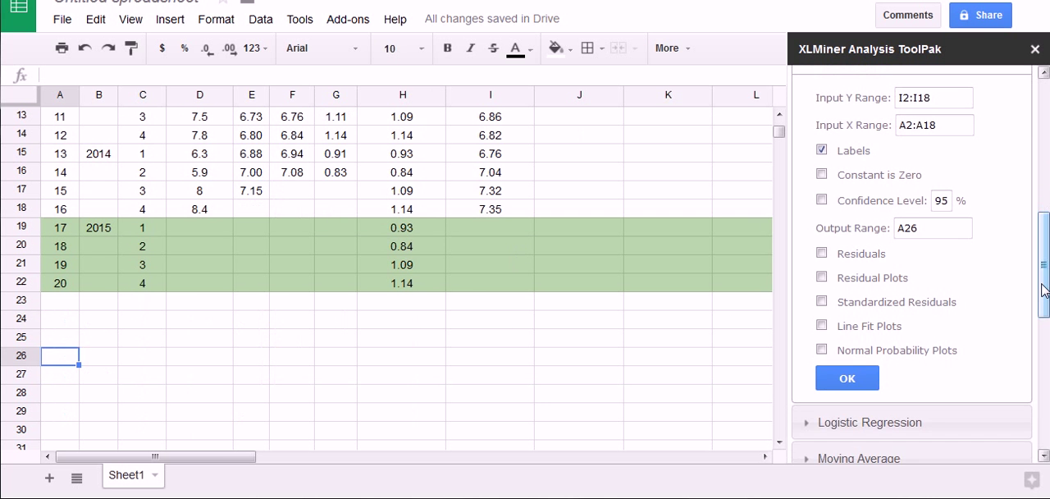
left_click(868, 381)
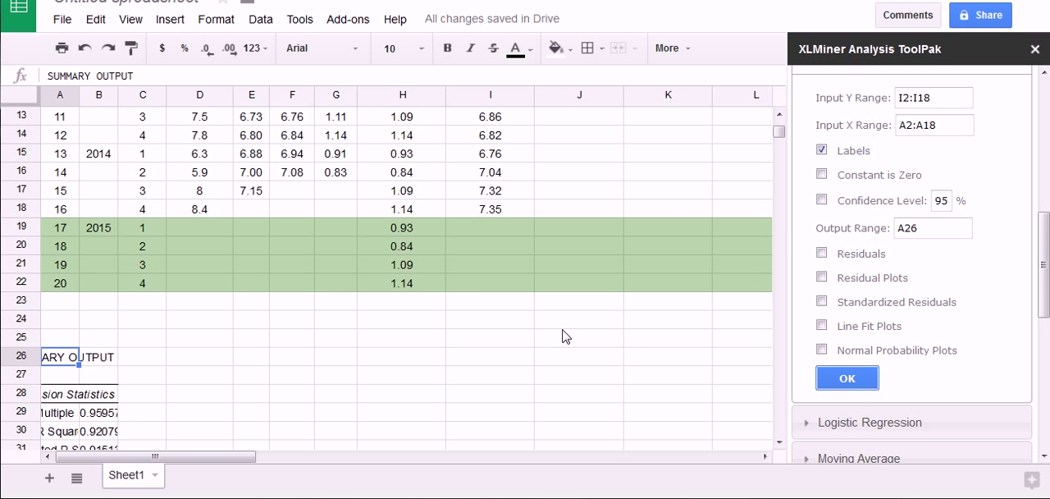
Close the XLMiner Analysis ToolPak and widen columns A and B so the regression output's labels and values fit
scroll(492, 328, "up", 4)
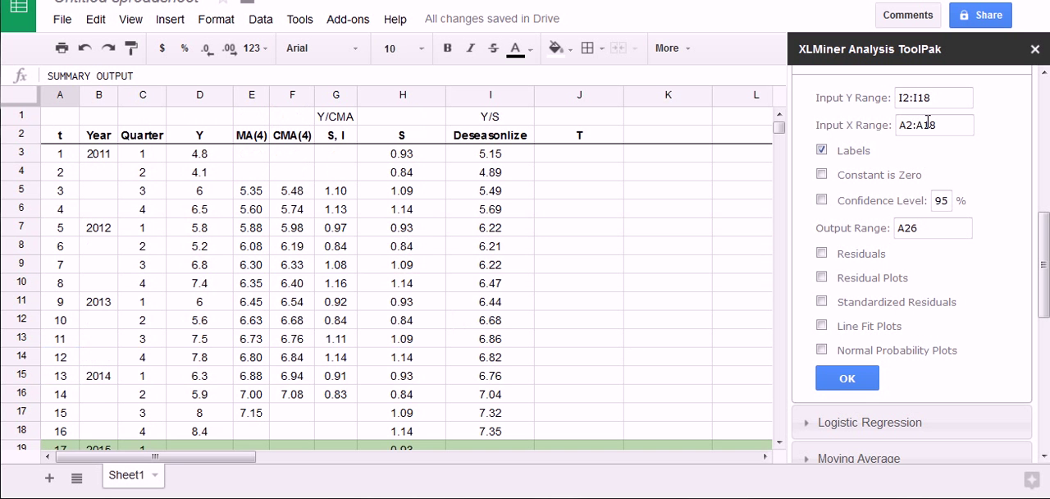
left_click(1035, 49)
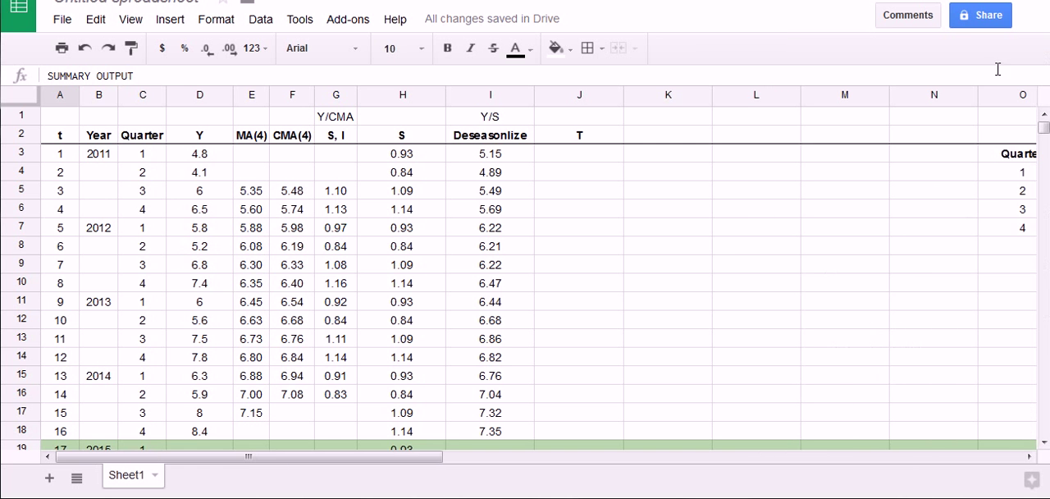
scroll(558, 279, "down", 7)
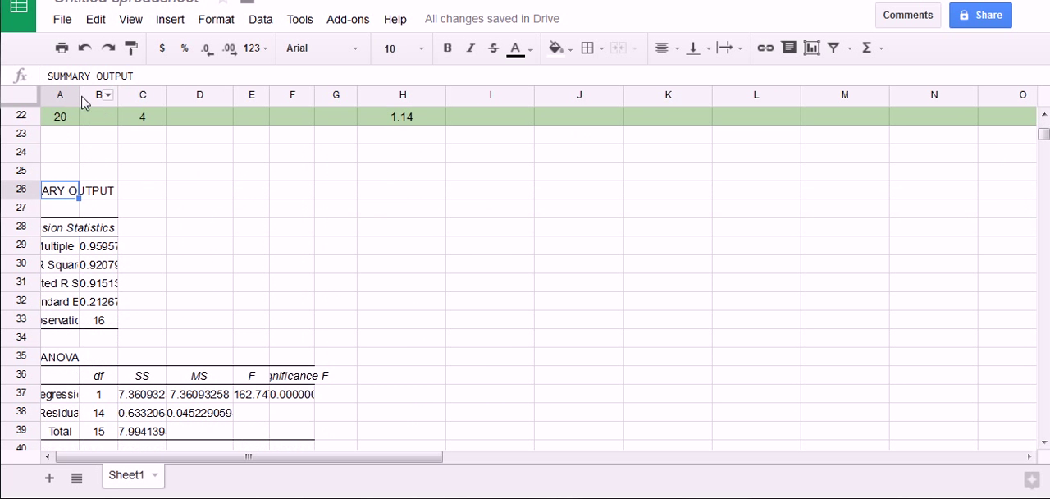
left_click_drag(79, 96, 145, 95)
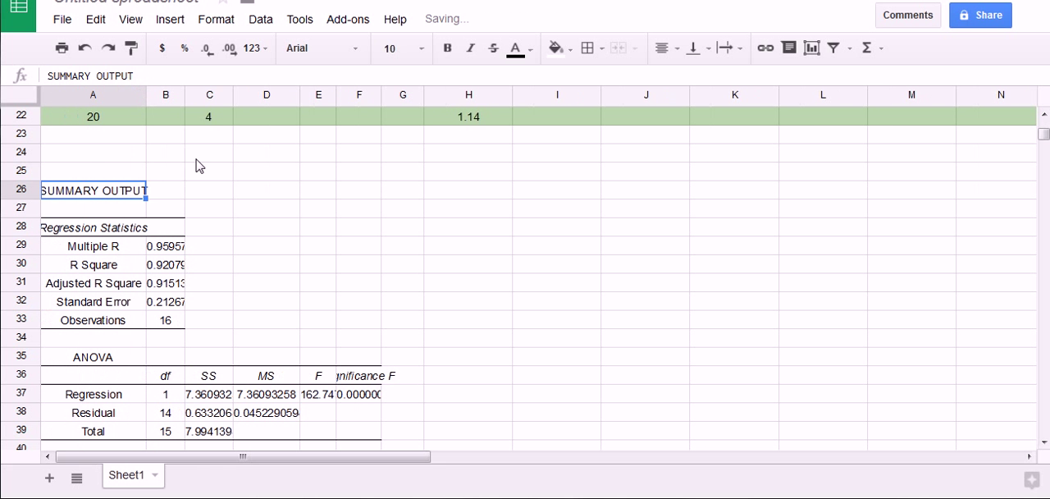
left_click(187, 97)
left_click_drag(184, 97, 256, 100)
left_click(220, 324)
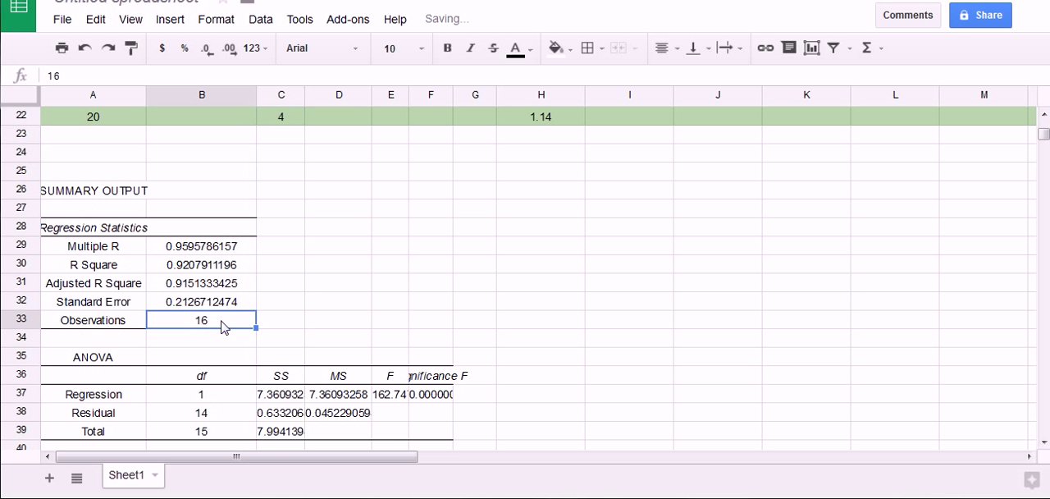
Format the Intercept and t coefficients in B42:B43 to two decimal places
scroll(265, 307, "down", 1)
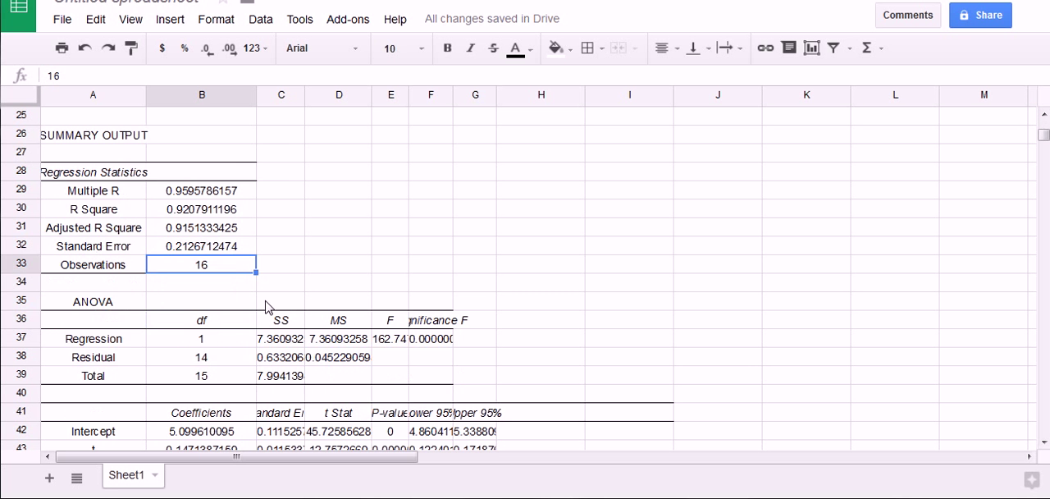
scroll(230, 238, "down", 2)
scroll(234, 244, "up", 1)
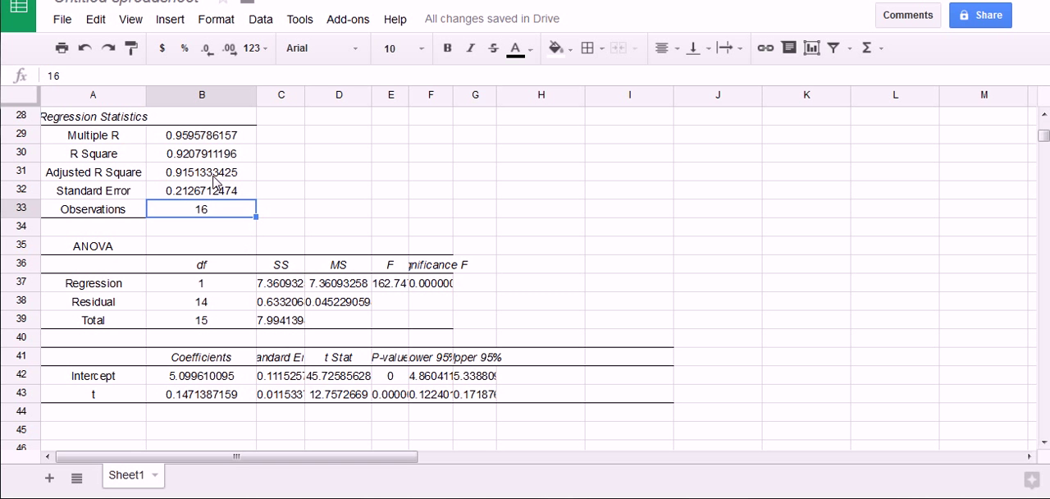
mouse_move(275, 150)
left_mouse_down()
mouse_move(300, 150)
mouse_move(301, 172)
left_mouse_up()
left_click_drag(223, 377, 228, 397)
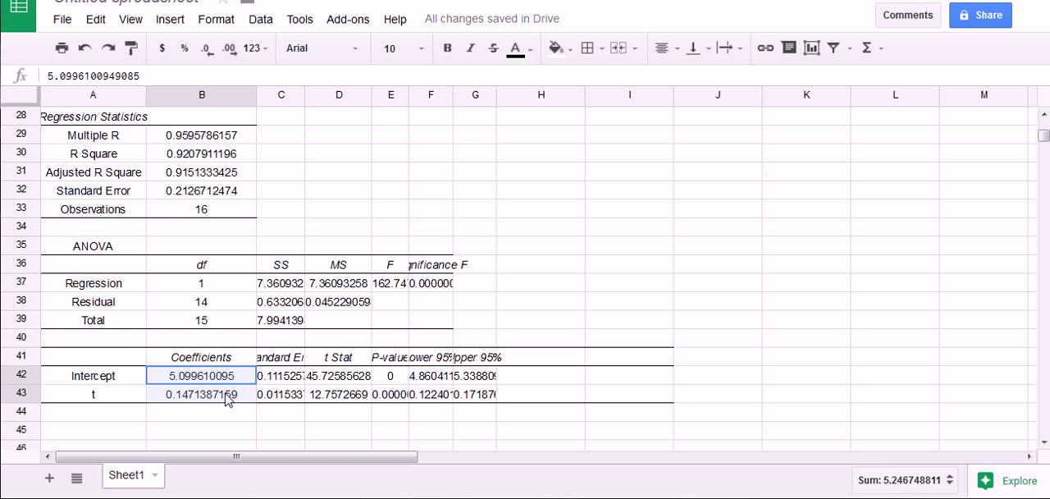
left_click(208, 49)
left_click(209, 50)
left_click(208, 49)
left_click(209, 49)
left_click(208, 49)
left_click(208, 49)
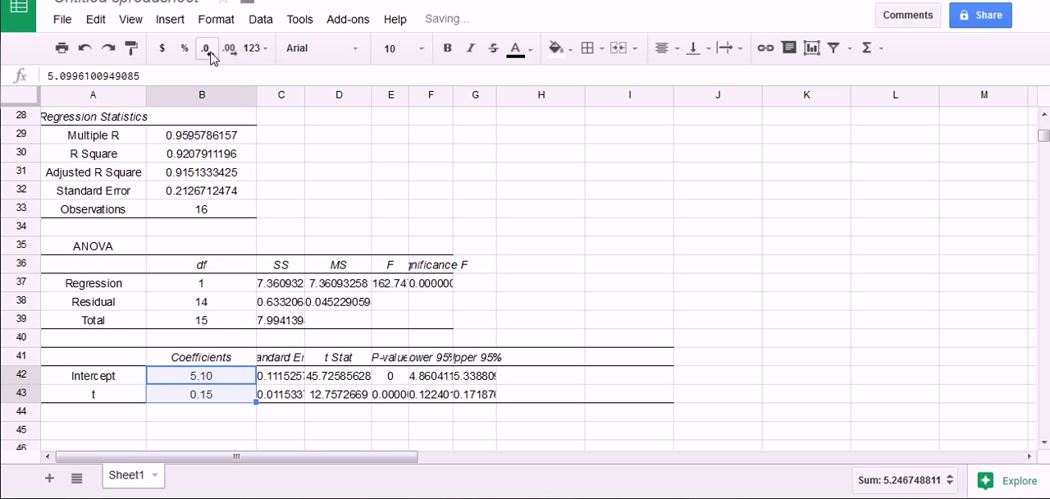
mouse_move(180, 369)
left_mouse_down()
mouse_move(236, 402)
mouse_move(215, 387)
left_mouse_up()
left_click_drag(433, 132, 423, 209)
left_click_drag(386, 131, 474, 127)
left_click_drag(403, 98, 433, 97)
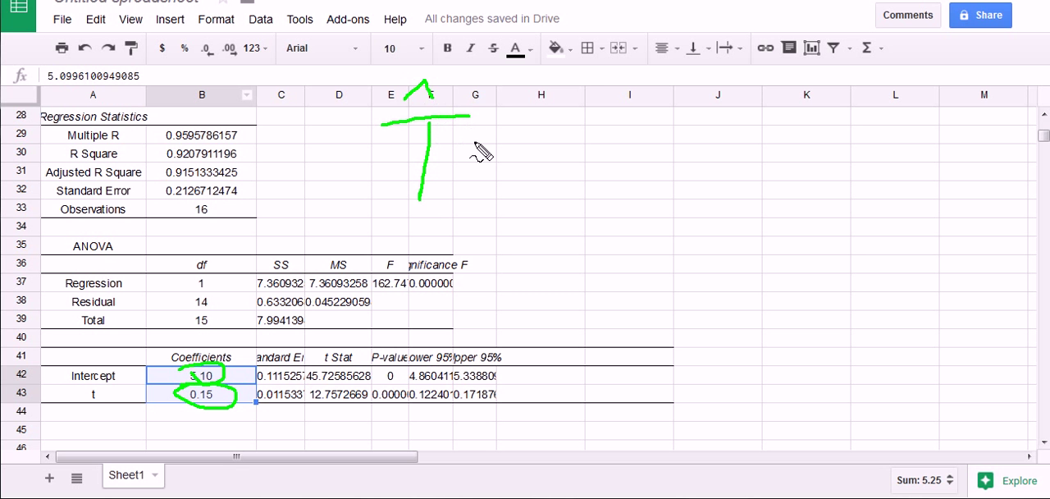
mouse_move(474, 141)
left_mouse_down()
mouse_move(519, 139)
mouse_move(525, 157)
left_mouse_up()
mouse_move(559, 125)
left_mouse_down()
mouse_move(555, 188)
mouse_move(586, 183)
left_mouse_up()
left_click_drag(627, 138, 637, 153)
mouse_move(667, 122)
left_mouse_down()
mouse_move(693, 160)
mouse_move(666, 167)
mouse_move(690, 185)
left_mouse_up()
mouse_move(732, 121)
left_mouse_down()
mouse_move(740, 164)
mouse_move(748, 144)
left_mouse_up()
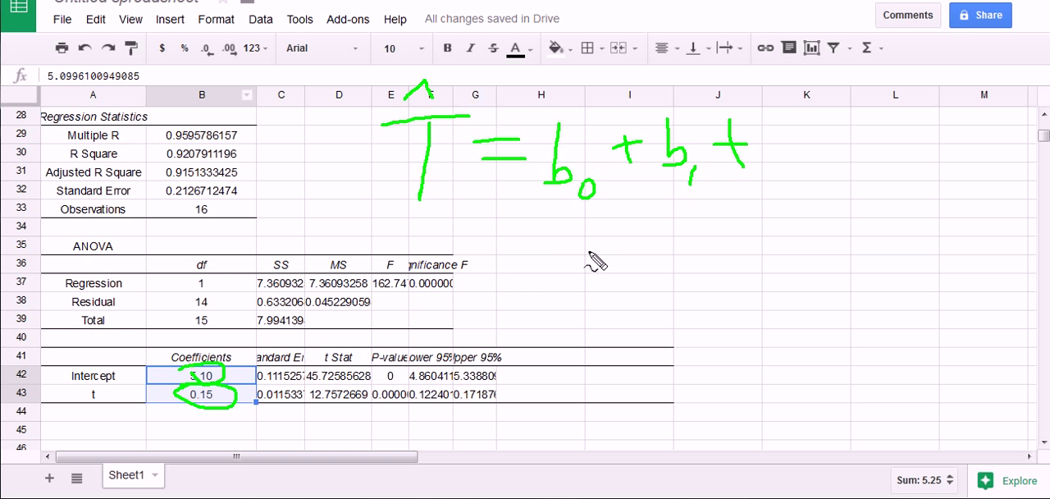
mouse_move(530, 246)
left_mouse_down()
mouse_move(529, 276)
mouse_move(560, 243)
mouse_move(539, 229)
mouse_move(607, 261)
mouse_move(629, 236)
mouse_move(655, 260)
mouse_move(673, 238)
mouse_move(698, 256)
left_mouse_up()
left_click(645, 259)
mouse_move(689, 245)
left_mouse_down()
mouse_move(740, 245)
mouse_move(733, 233)
mouse_move(769, 256)
mouse_move(790, 228)
left_mouse_up()
left_click(748, 251)
mouse_move(684, 190)
left_mouse_down()
mouse_move(721, 213)
mouse_move(704, 212)
left_mouse_up()
left_click_drag(603, 198, 632, 220)
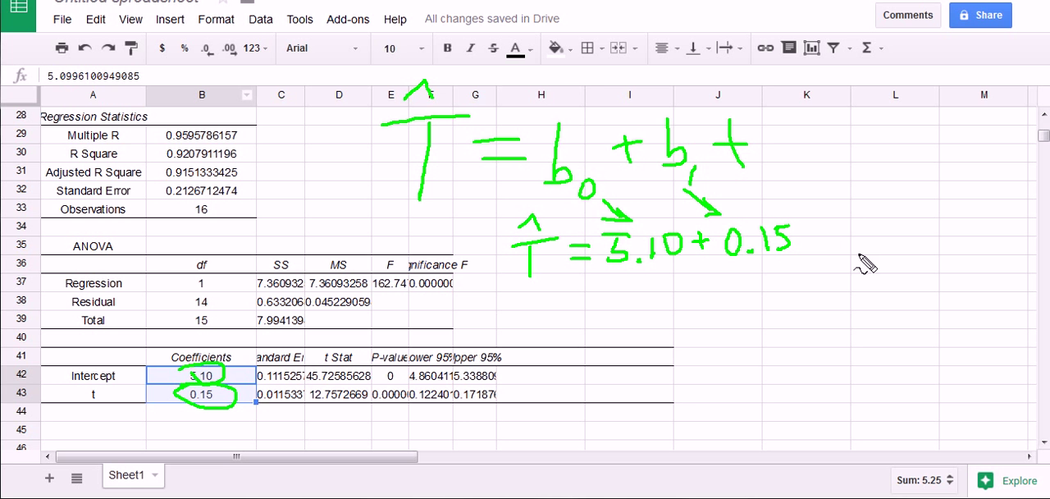
mouse_move(804, 215)
left_mouse_down()
mouse_move(808, 246)
mouse_move(817, 232)
left_mouse_up()
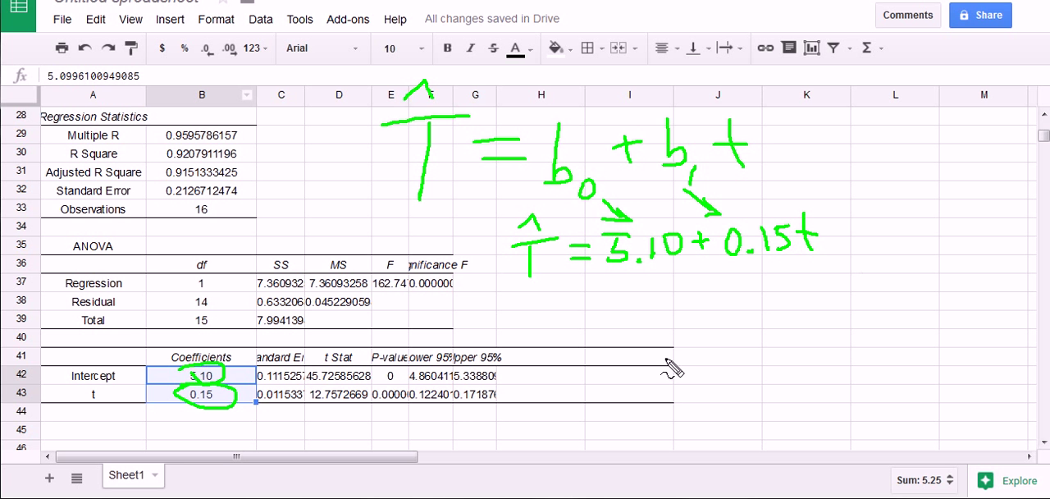
mouse_move(491, 218)
left_mouse_down()
mouse_move(492, 303)
mouse_move(837, 238)
mouse_move(758, 198)
mouse_move(488, 212)
left_mouse_up()
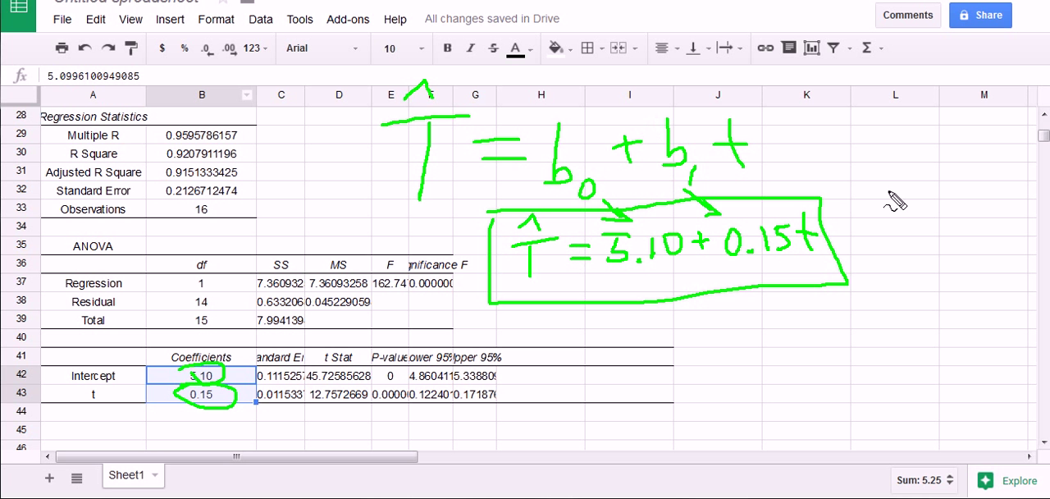
mouse_move(909, 172)
left_mouse_down()
mouse_move(856, 206)
mouse_move(853, 238)
left_mouse_up()
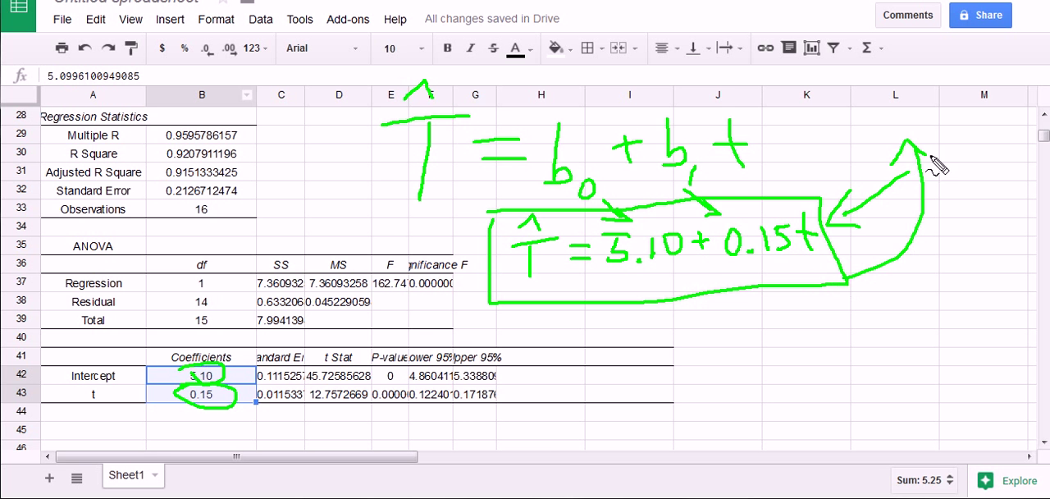
key("Escape")
Start a formula in cell J3, the first cell under the T heading
scroll(900, 238, "up", 10)
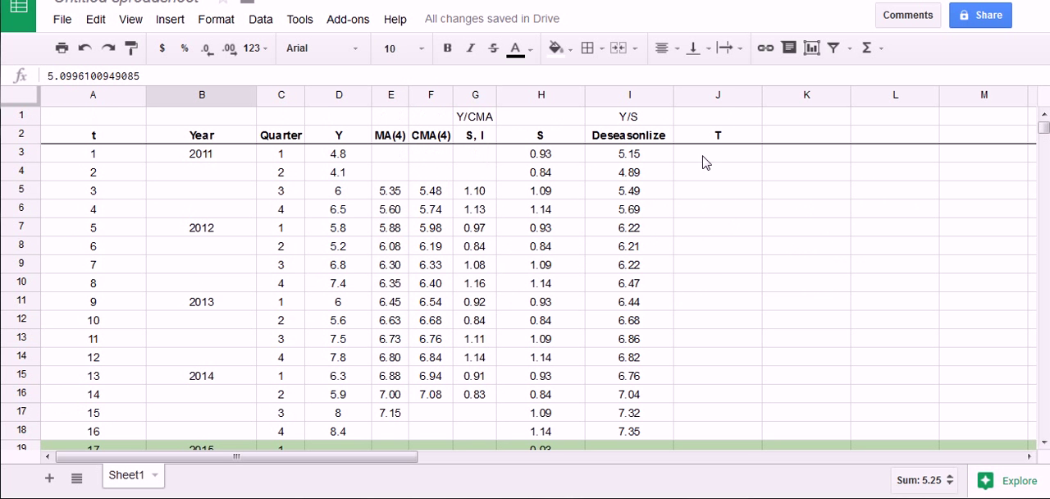
left_click(697, 120)
left_click(704, 138)
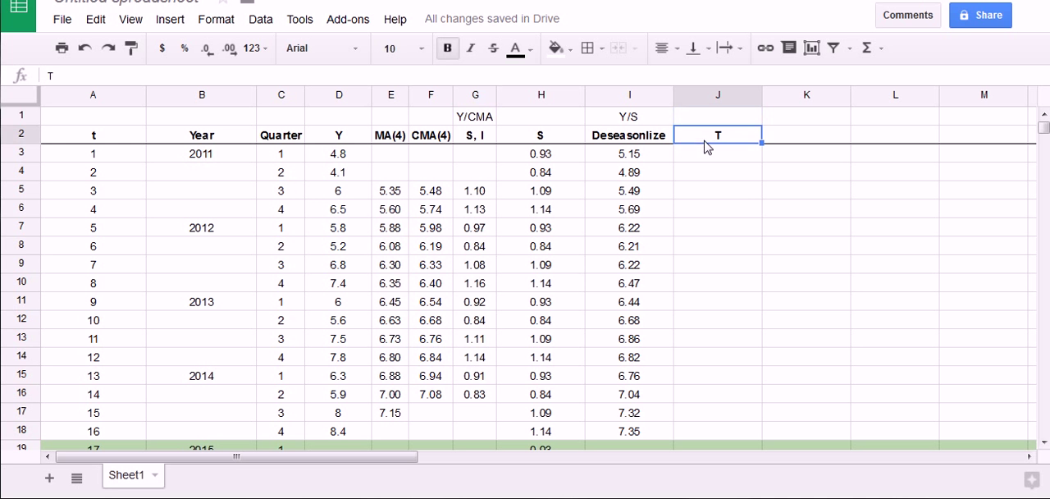
left_click_drag(703, 134, 699, 164)
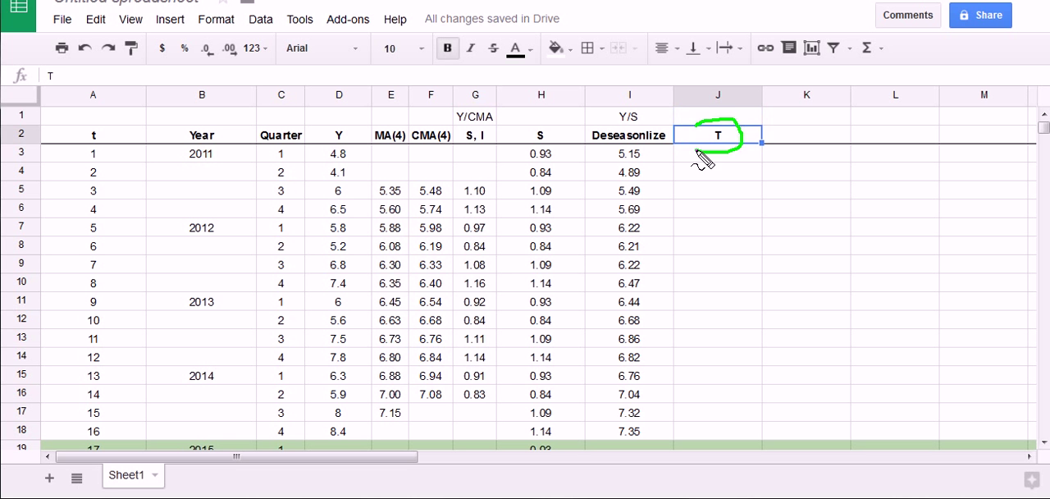
key("Escape")
left_click(714, 161)
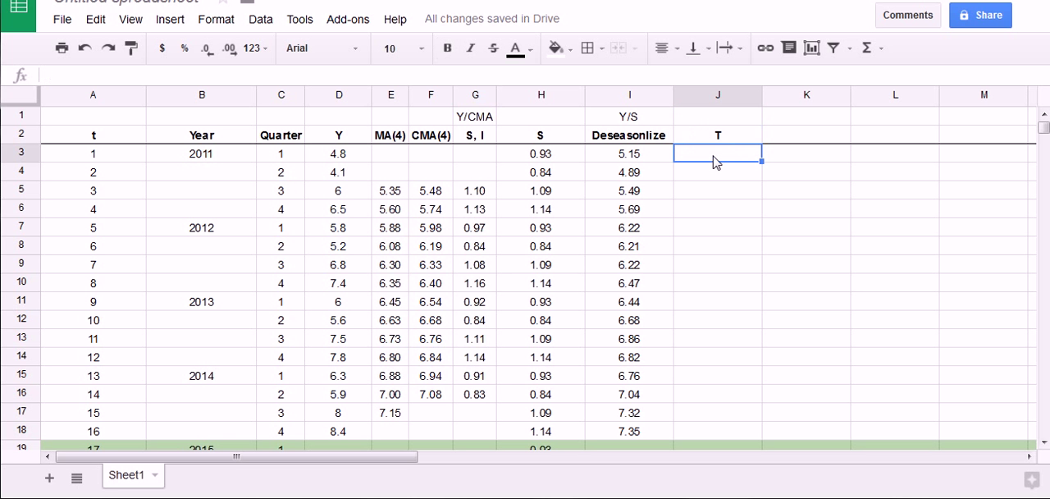
type("=")
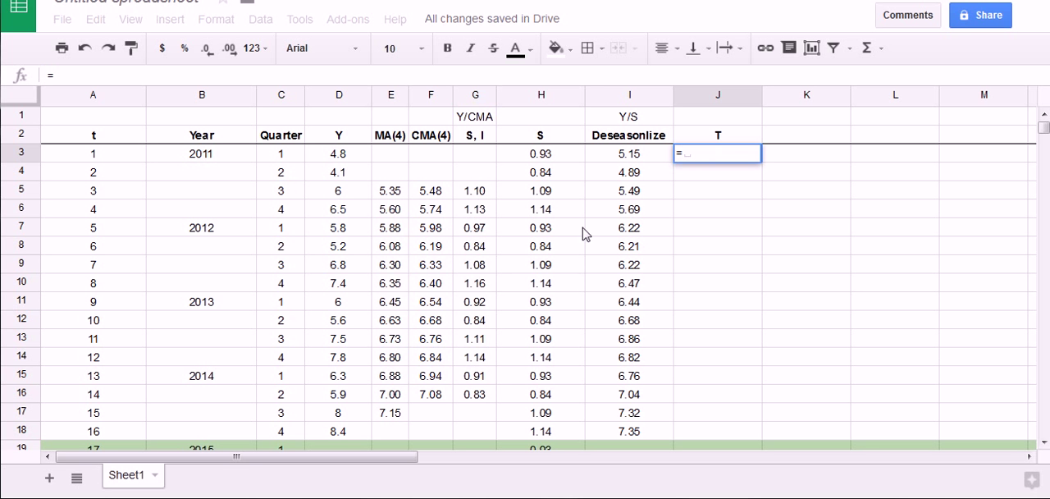
type("5.1")
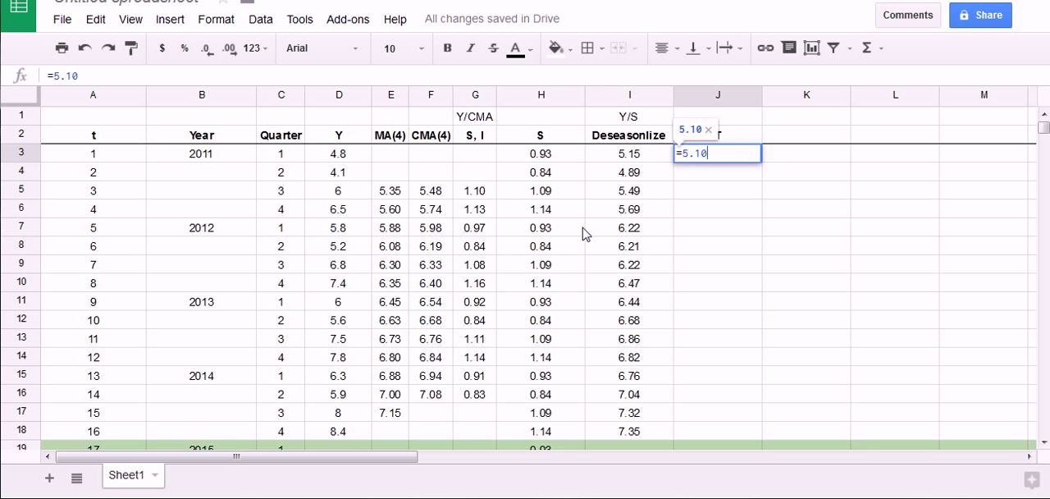
key("BackSpace")
key("BackSpace")
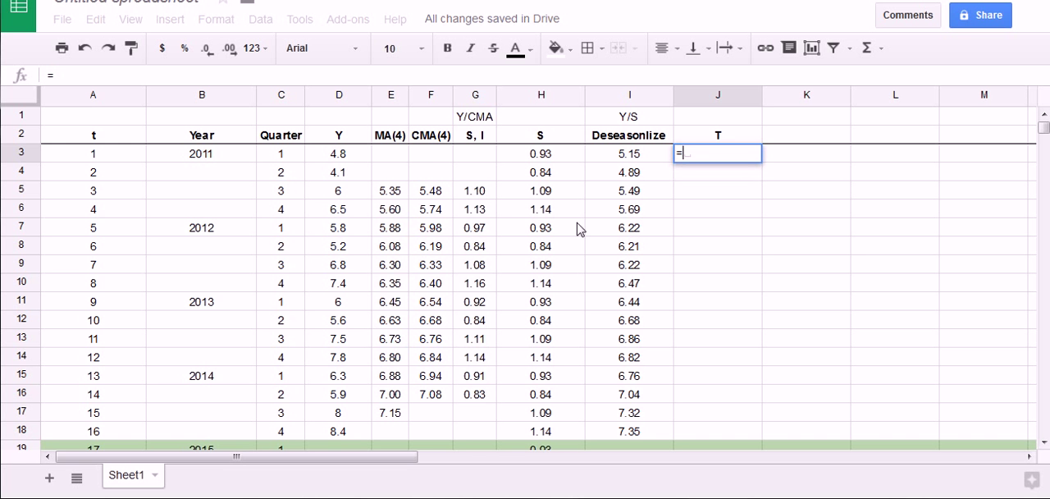
Complete the J3 trend formula as =B42+B43*A3, adding the intercept to the t coefficient times the period number
scroll(533, 263, "down", 5)
scroll(491, 268, "down", 4)
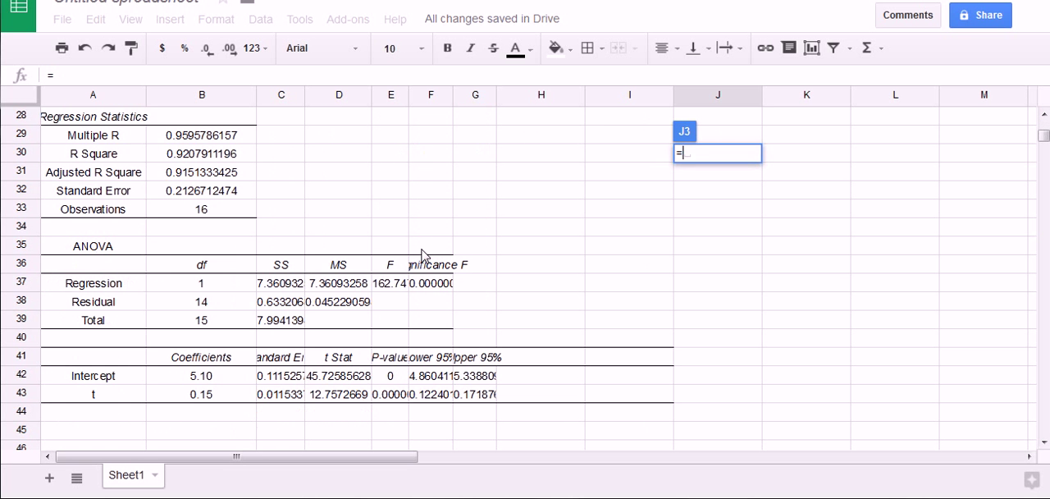
left_click(254, 382)
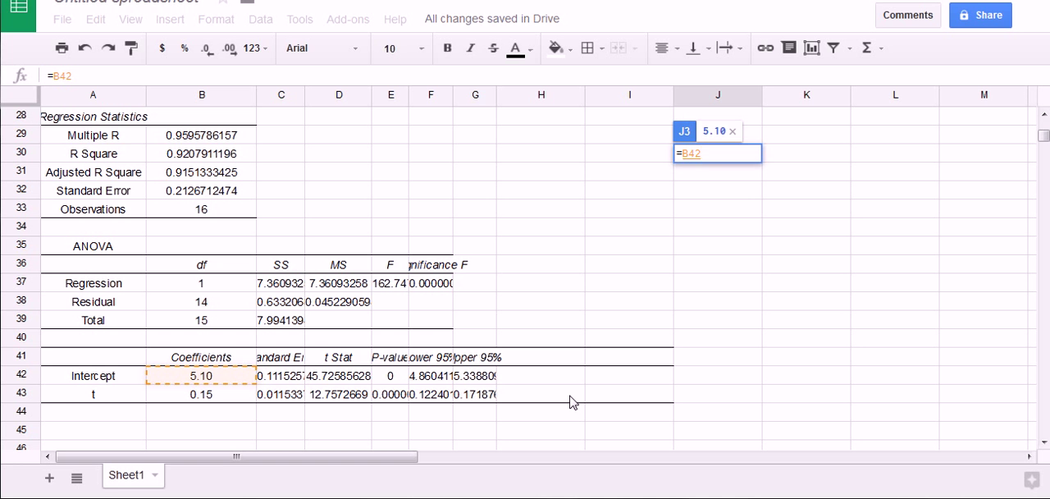
type("+")
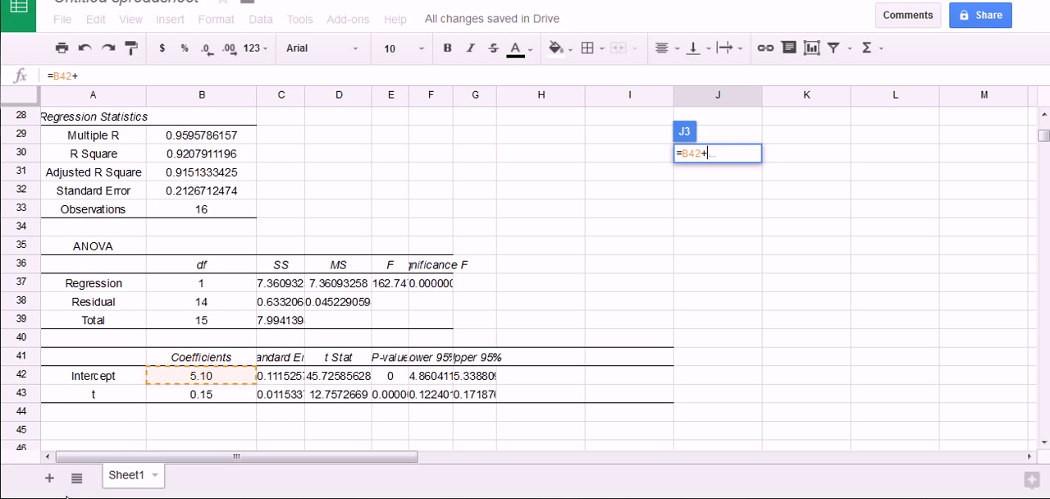
left_click(218, 400)
type("*")
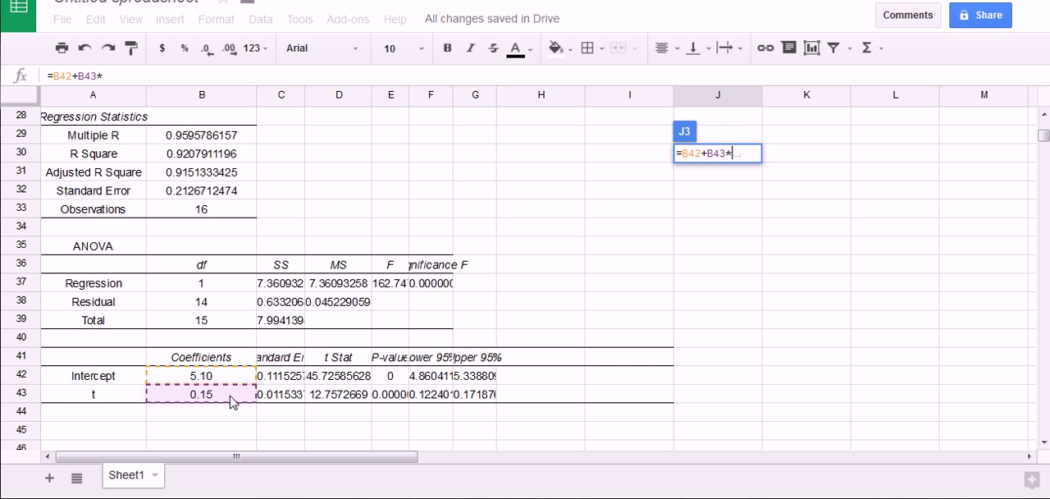
scroll(231, 402, "up", 9)
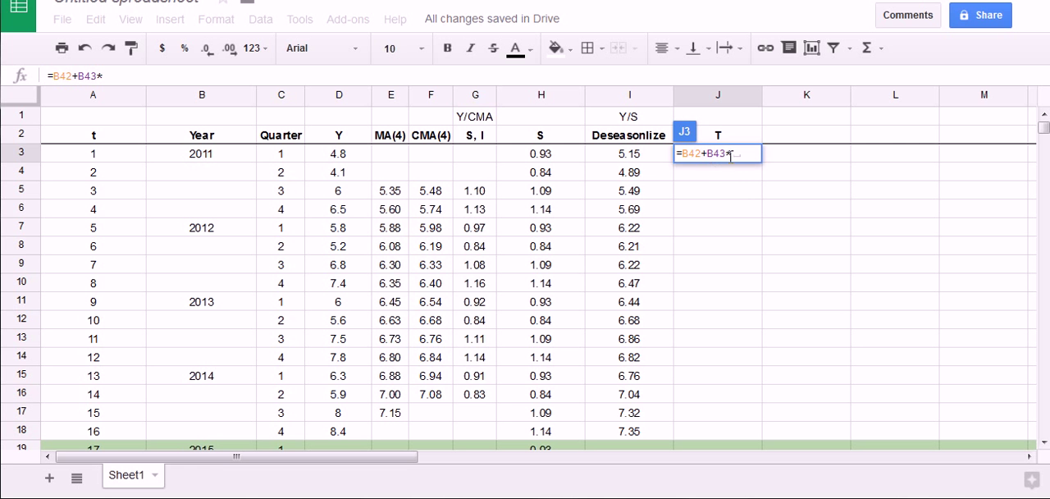
key("ctrl+2")
left_click_drag(671, 152, 121, 159)
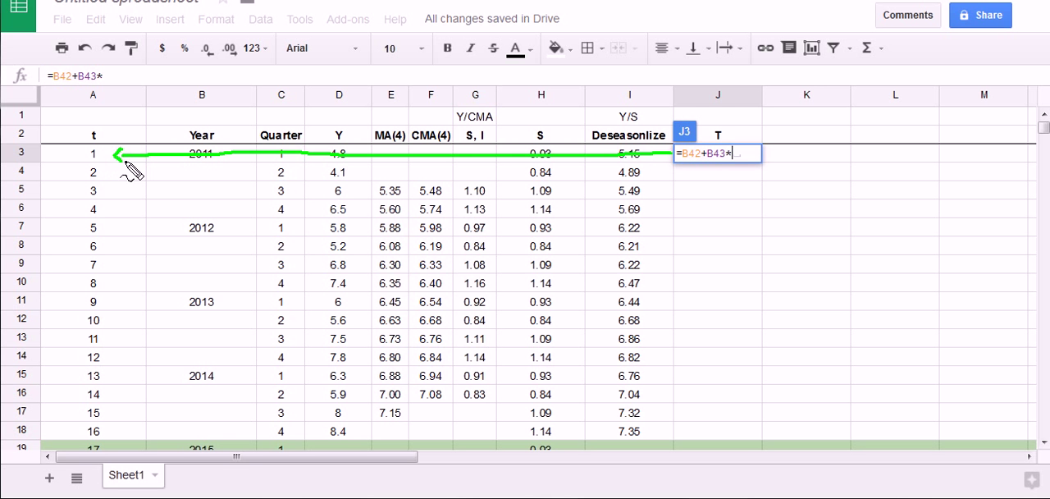
key("Escape")
left_click(97, 159)
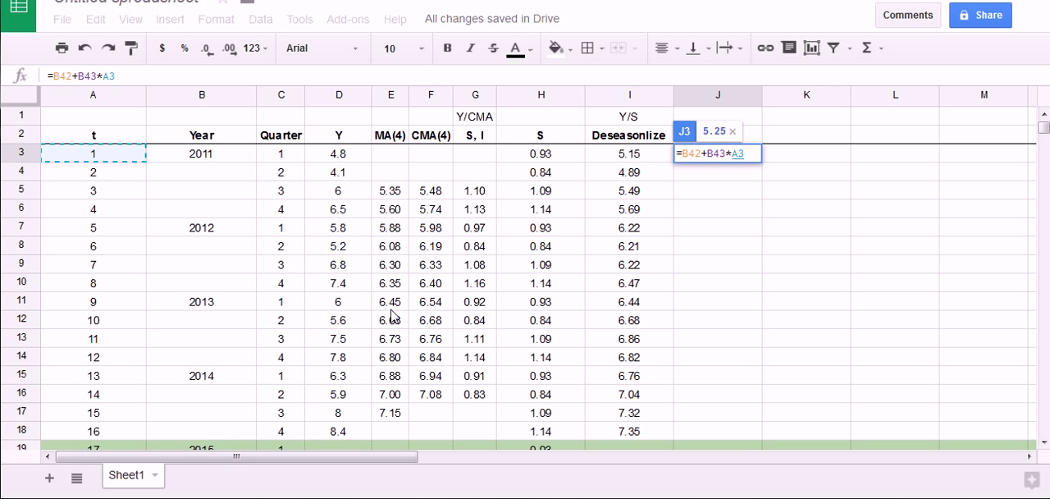
key("Return")
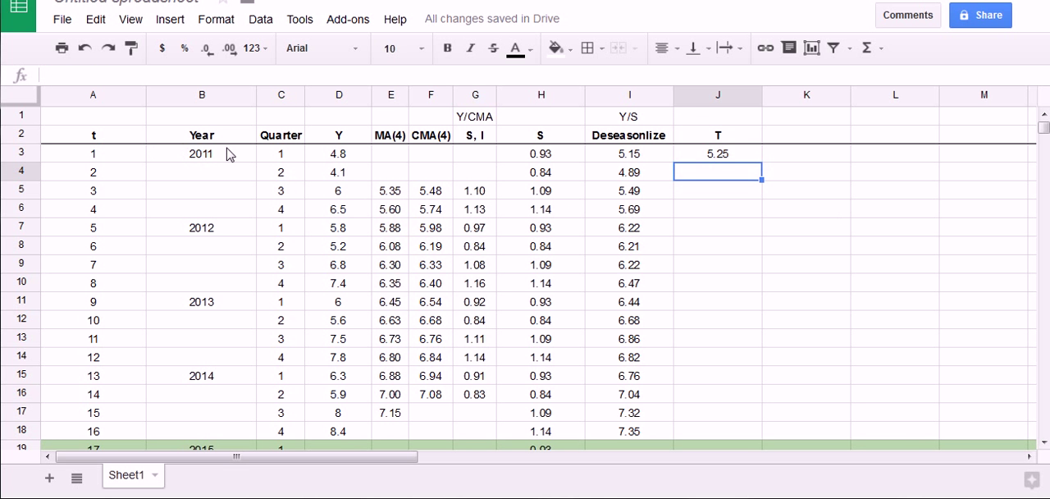
scroll(566, 332, "down", 10)
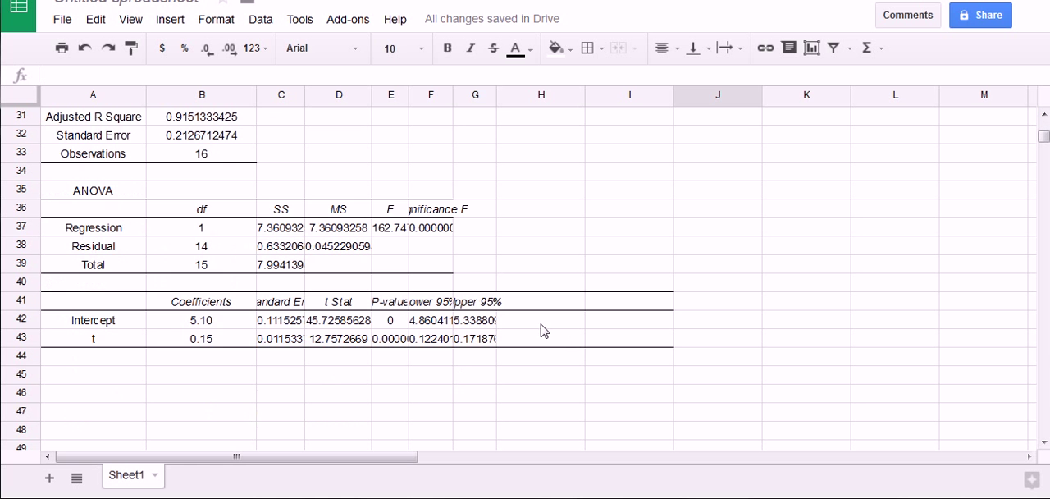
key("ctrl+shift+d")
mouse_move(562, 160)
left_mouse_down()
mouse_move(550, 189)
mouse_move(582, 157)
mouse_move(620, 186)
left_mouse_up()
left_click(597, 190)
mouse_move(648, 158)
left_mouse_down()
mouse_move(679, 181)
mouse_move(694, 170)
mouse_move(716, 190)
mouse_move(733, 164)
mouse_move(762, 173)
mouse_move(776, 192)
left_mouse_up()
left_click(759, 187)
left_click_drag(776, 154, 794, 152)
left_click_drag(818, 146, 814, 185)
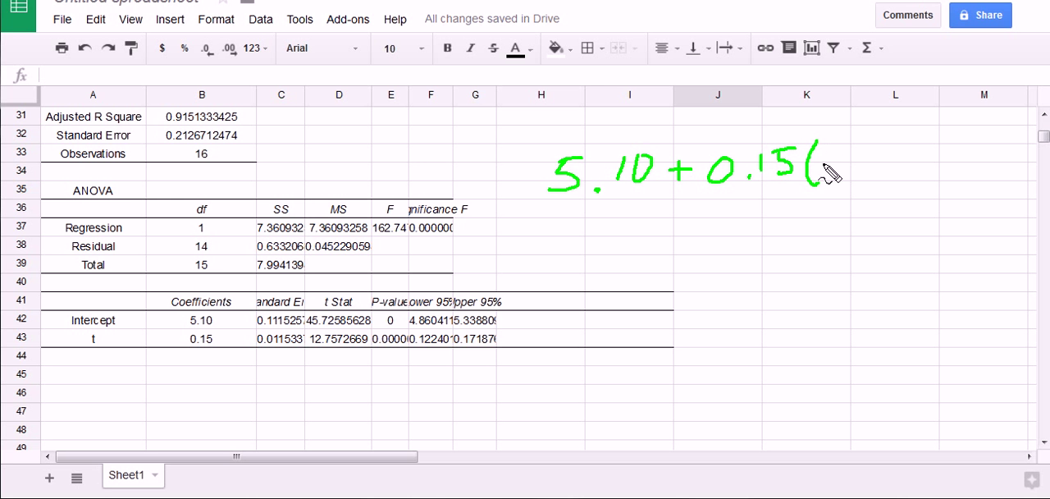
left_click_drag(831, 156, 847, 186)
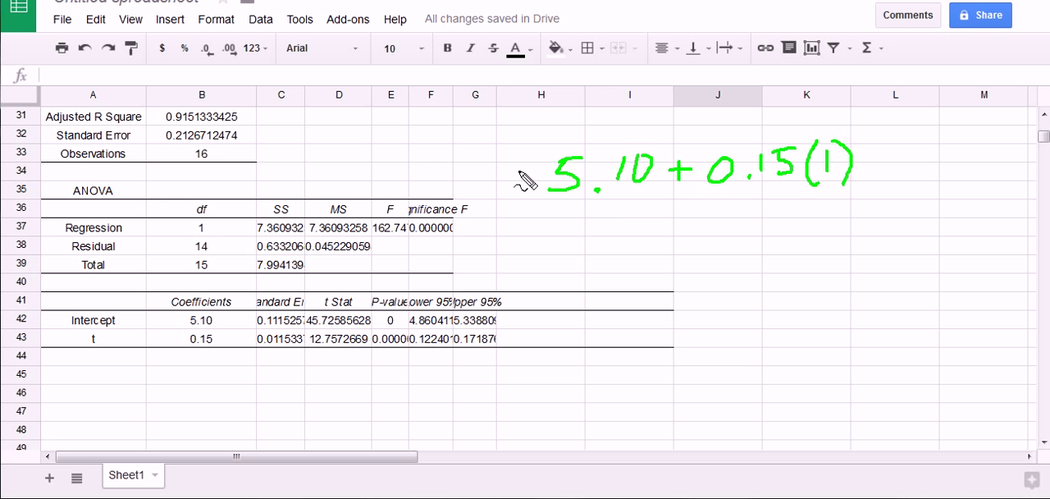
left_click_drag(520, 174, 541, 172)
left_click_drag(522, 190, 543, 189)
mouse_move(484, 157)
left_mouse_down()
mouse_move(486, 187)
mouse_move(506, 151)
mouse_move(491, 146)
left_mouse_up()
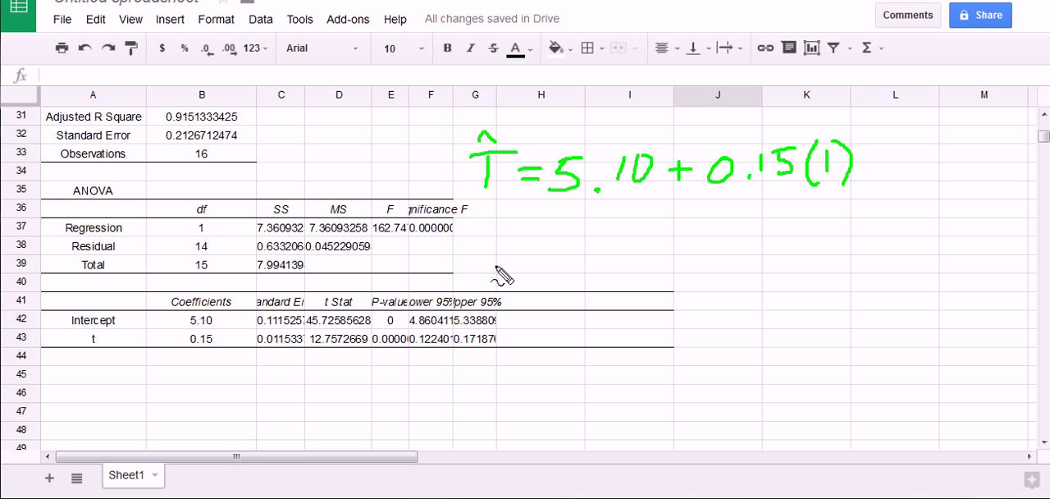
mouse_move(813, 174)
left_mouse_down()
mouse_move(866, 167)
mouse_move(800, 144)
mouse_move(820, 173)
mouse_move(839, 172)
mouse_move(821, 173)
mouse_move(830, 175)
left_mouse_up()
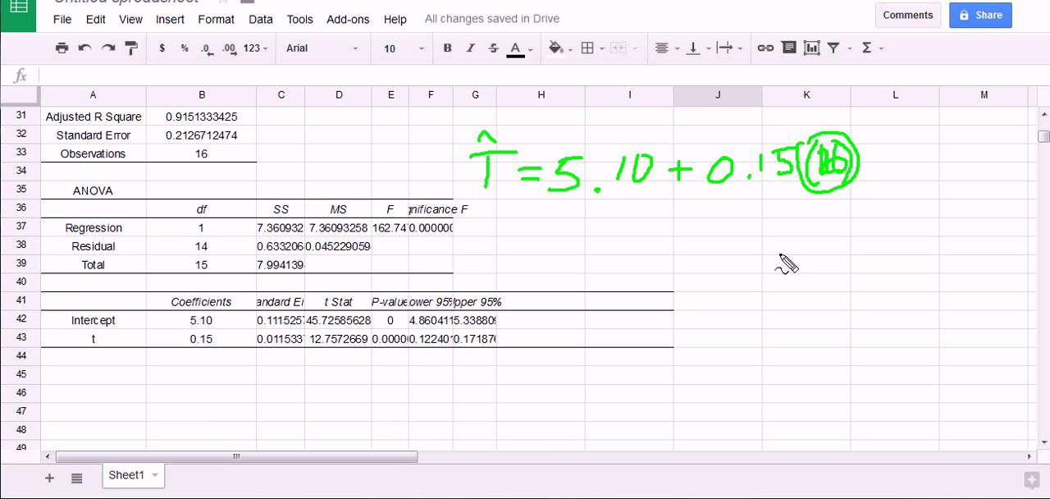
Clear J3 and re-enter the trend formula with absolute coefficient references as =$B$42+$B$43*A3
scroll(757, 282, "up", 10)
left_click(725, 159)
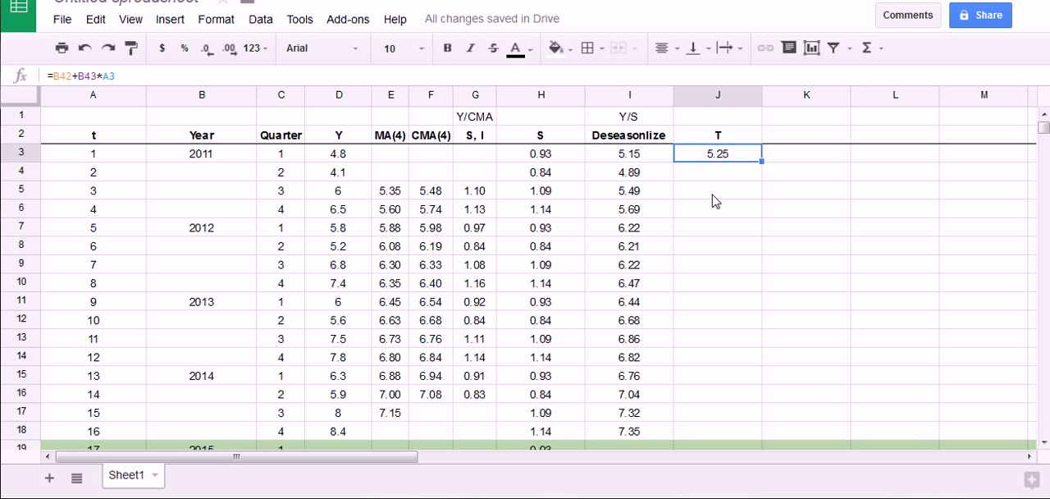
key("Delete")
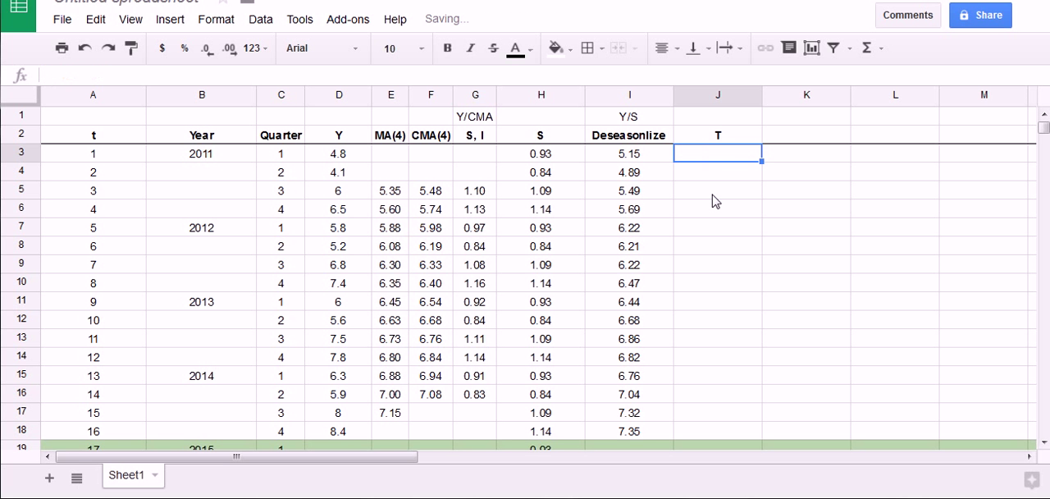
type("=")
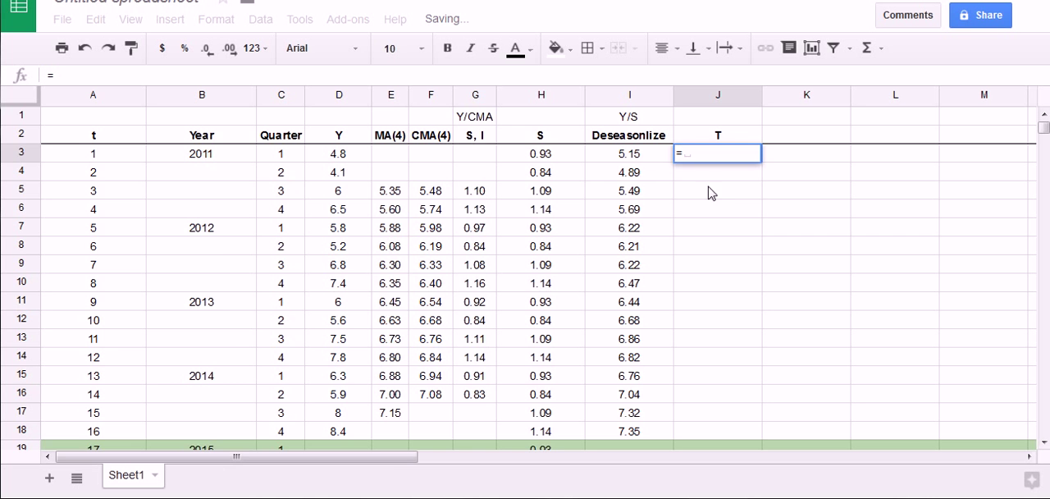
scroll(558, 258, "down", 8)
scroll(297, 357, "down", 2)
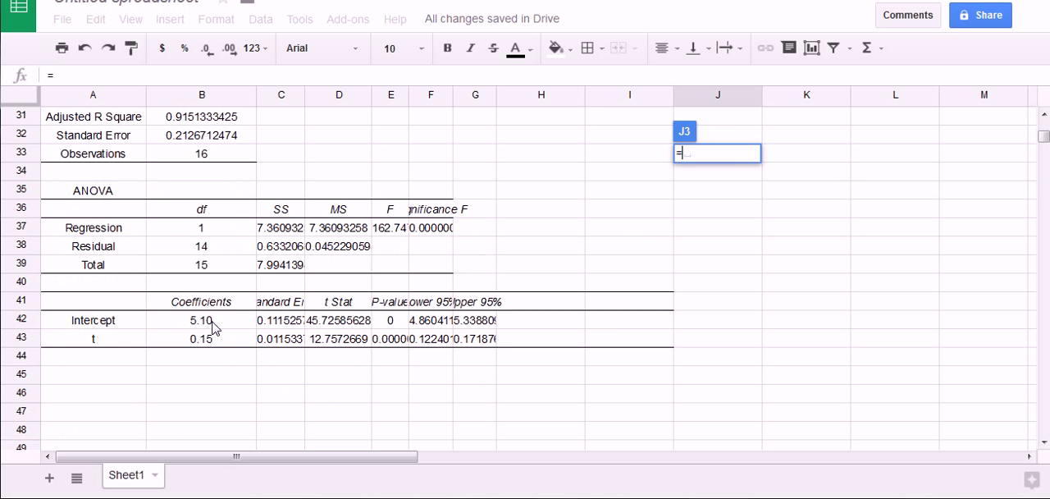
left_click(215, 322)
key("F4")
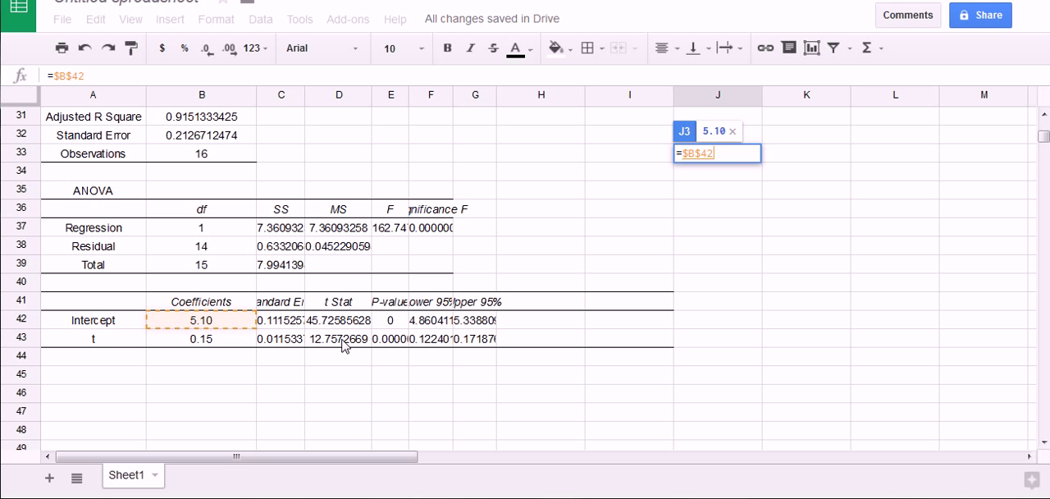
type("+")
left_click(210, 342)
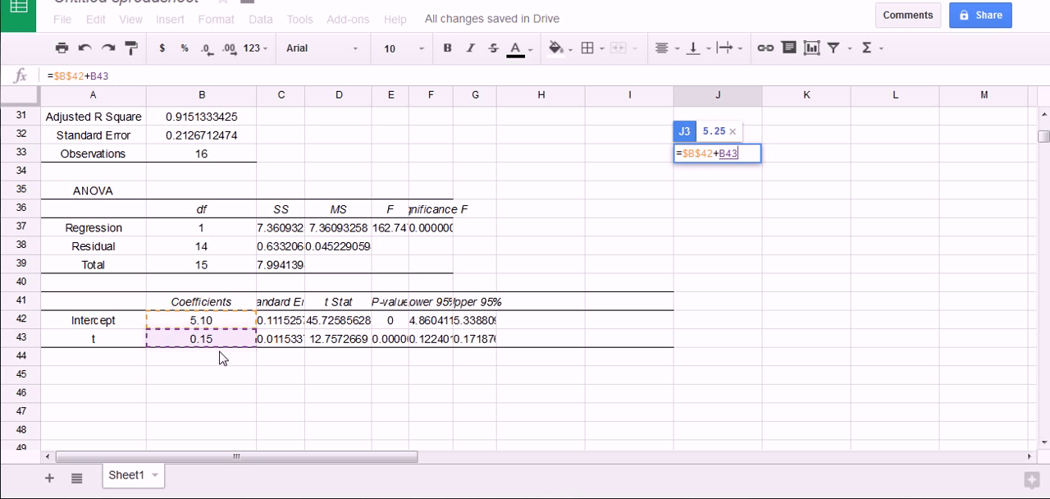
key("F4")
type("*")
scroll(274, 376, "up", 10)
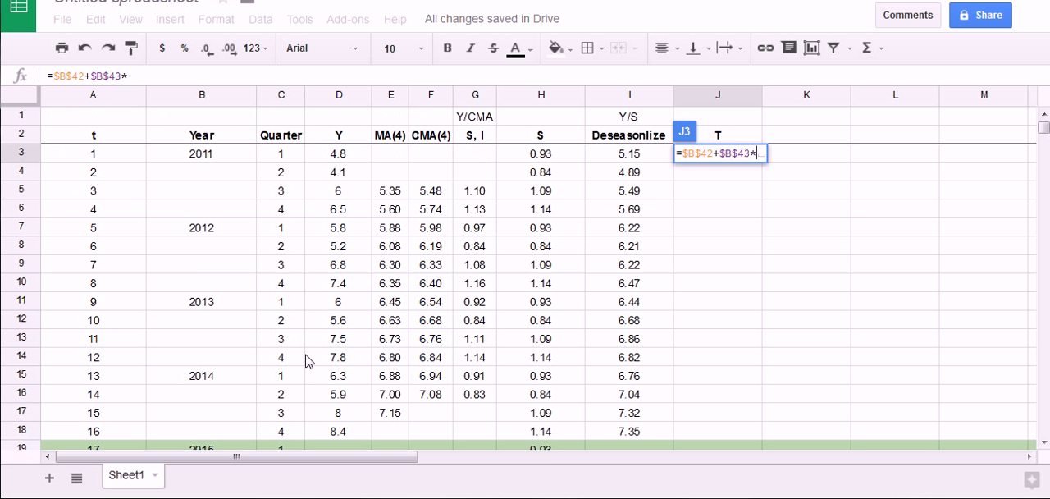
left_click(107, 158)
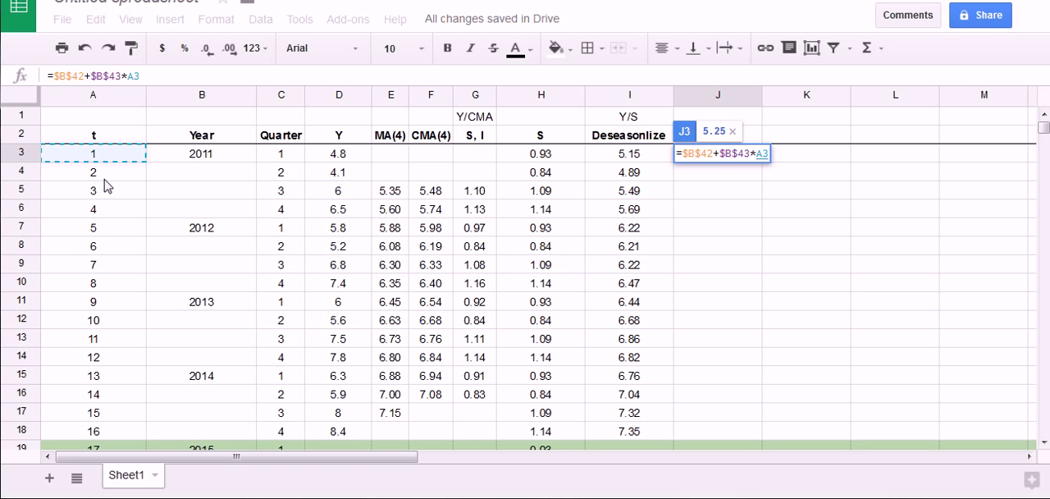
key("Return")
Copy the trend formula from J3 down column T through J22, including the four 2015 quarters
left_click(759, 156)
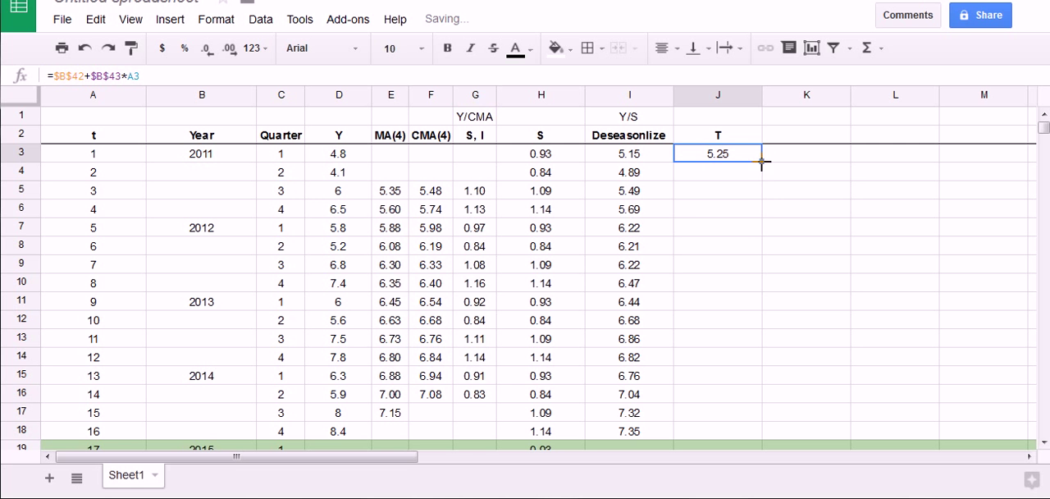
left_click_drag(761, 161, 775, 386)
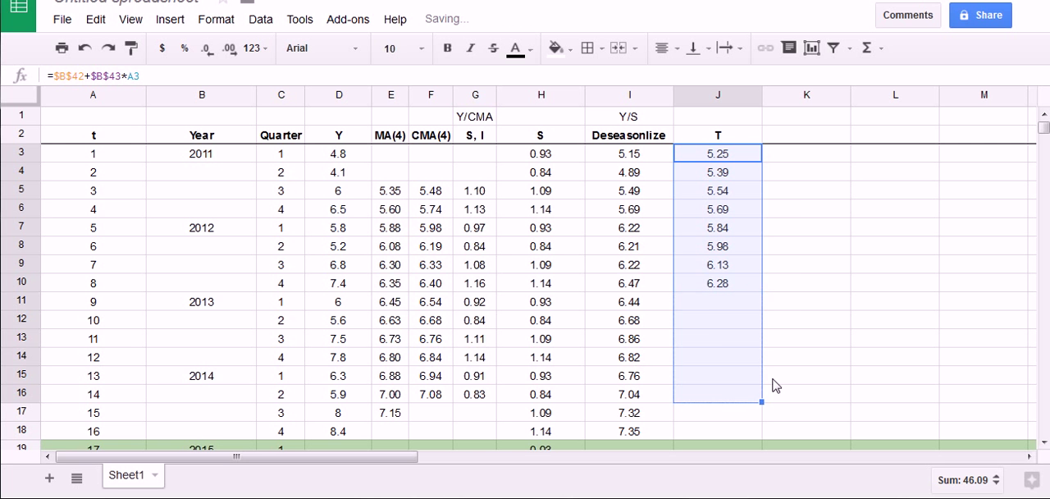
scroll(788, 371, "down", 1)
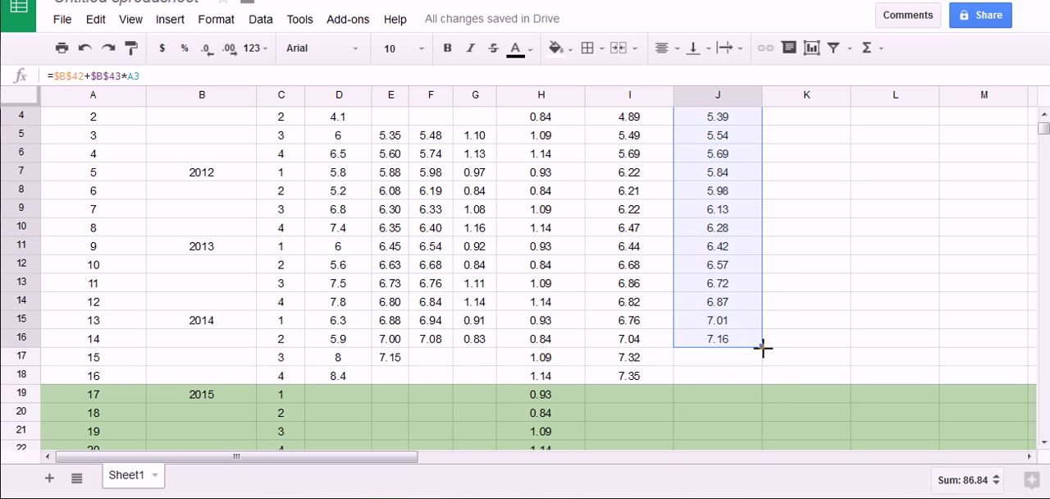
left_click_drag(761, 347, 765, 382)
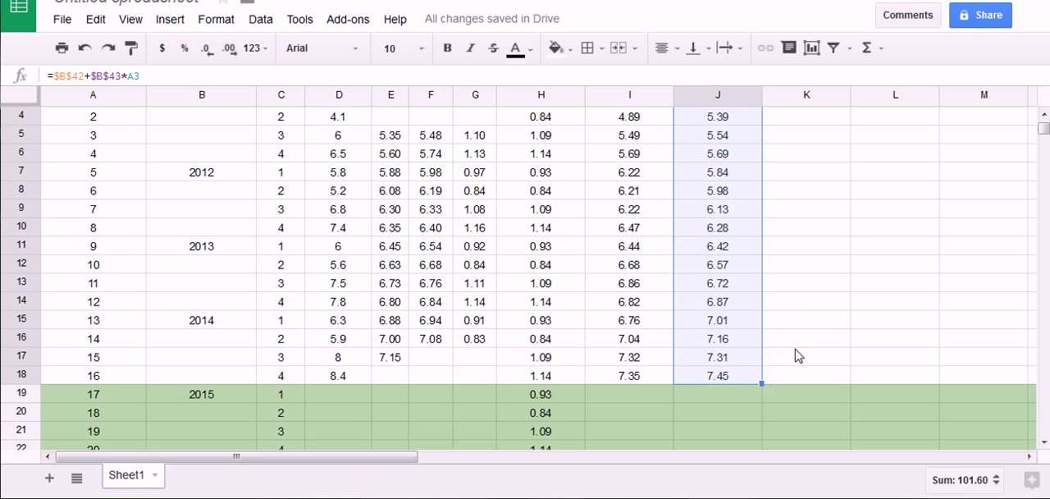
scroll(791, 369, "down", 1)
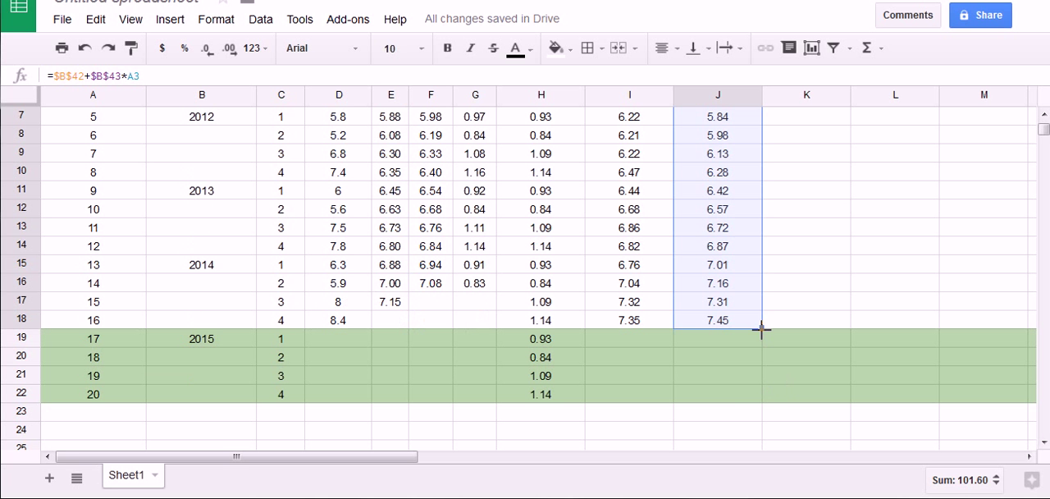
left_click_drag(761, 330, 759, 401)
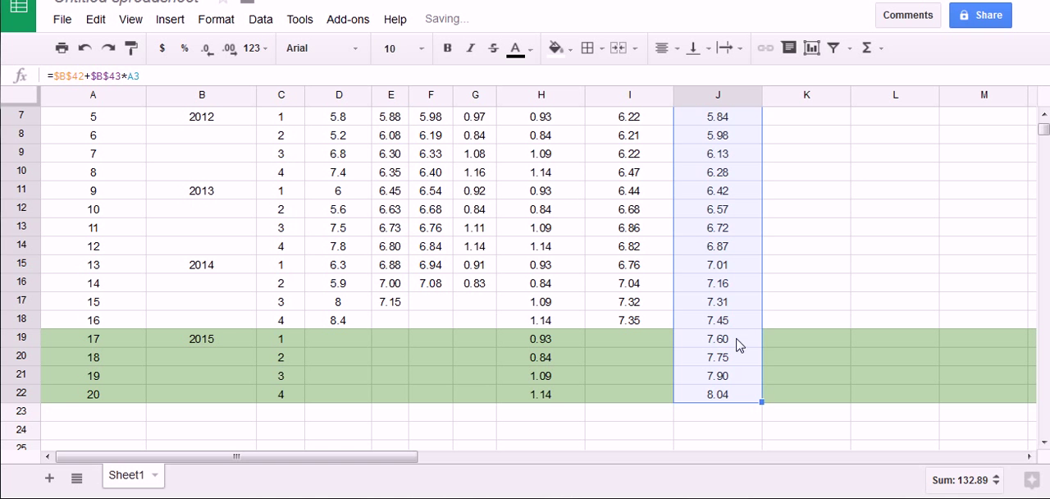
Try the palest green fill on the 2015 trend cells J19:J22
left_click_drag(740, 347, 744, 402)
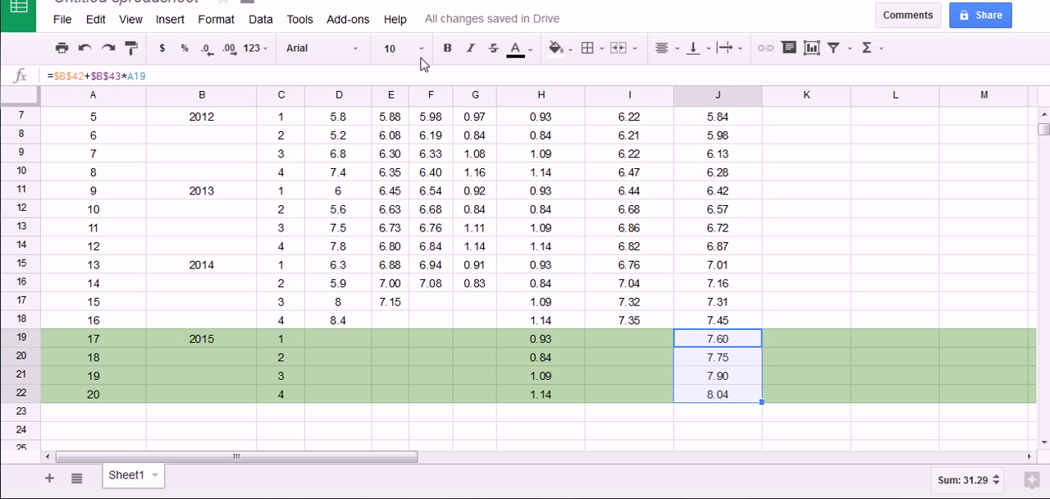
left_click(571, 50)
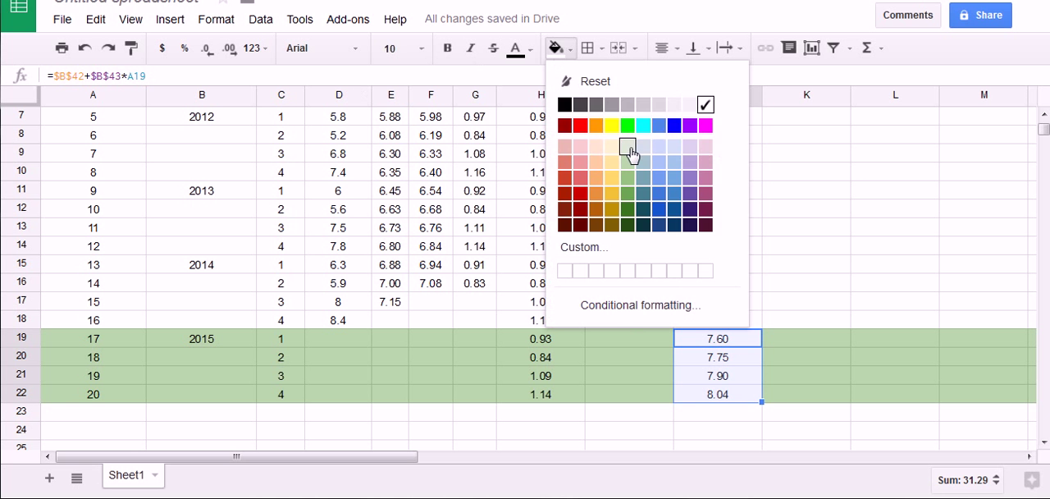
left_click(628, 149)
left_click(799, 269)
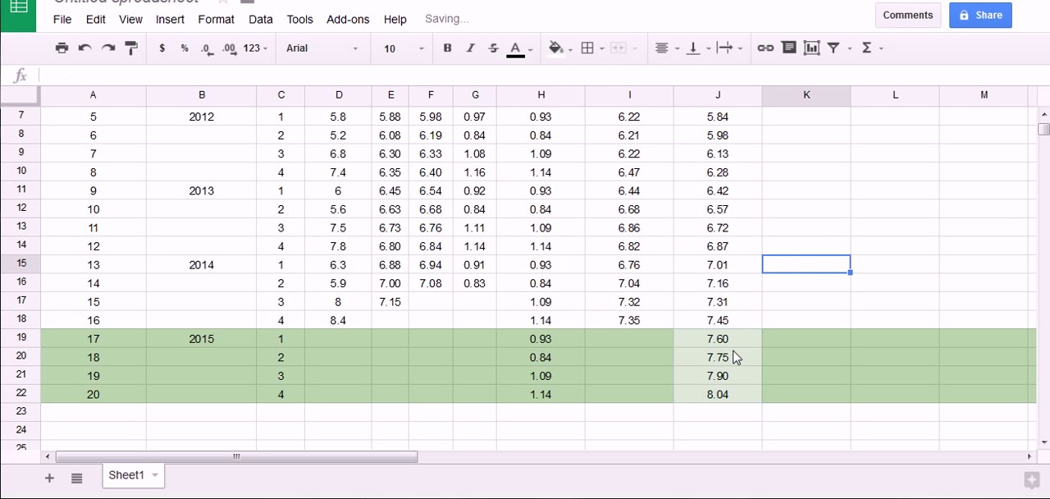
Fill J19:J22 with the next darker light green, matching the rest of the 2015 rows
left_click_drag(715, 338, 719, 396)
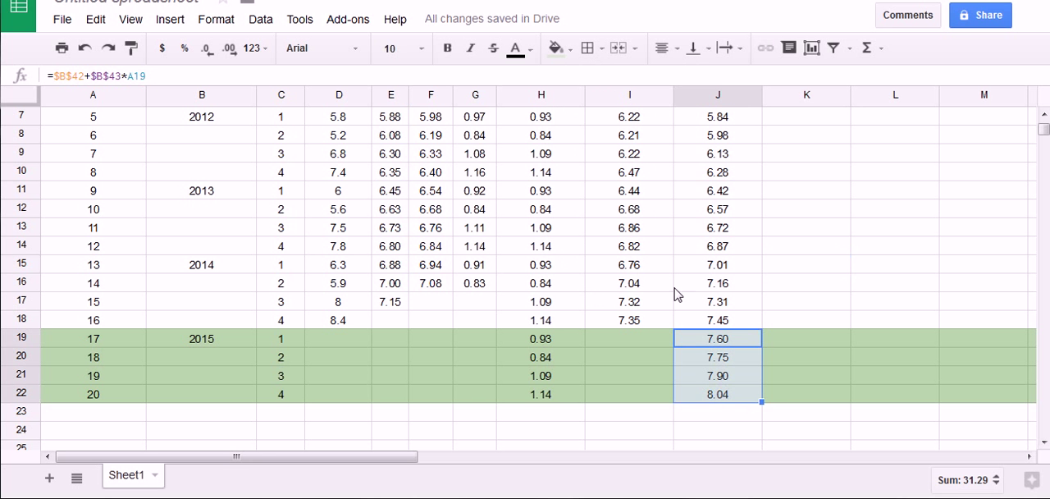
left_click(563, 49)
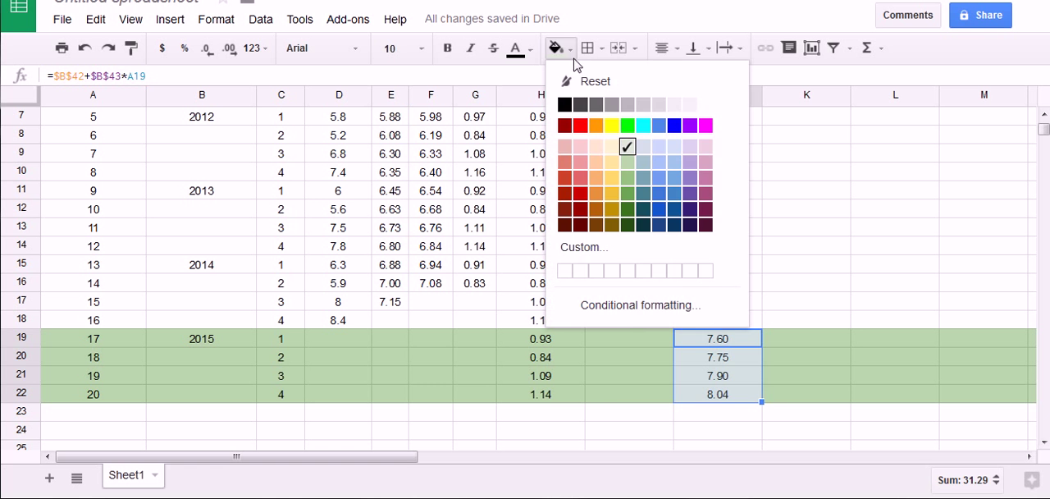
left_click(629, 163)
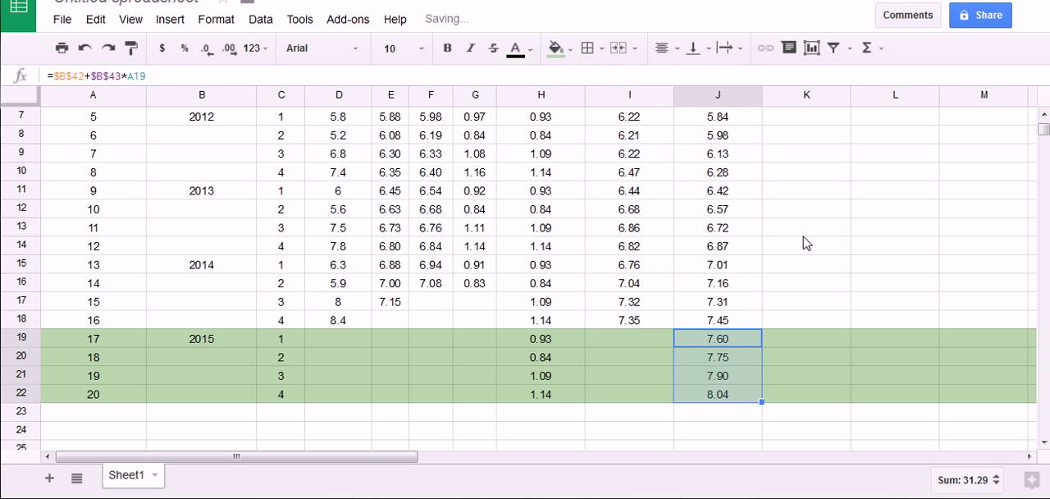
left_click(804, 235)
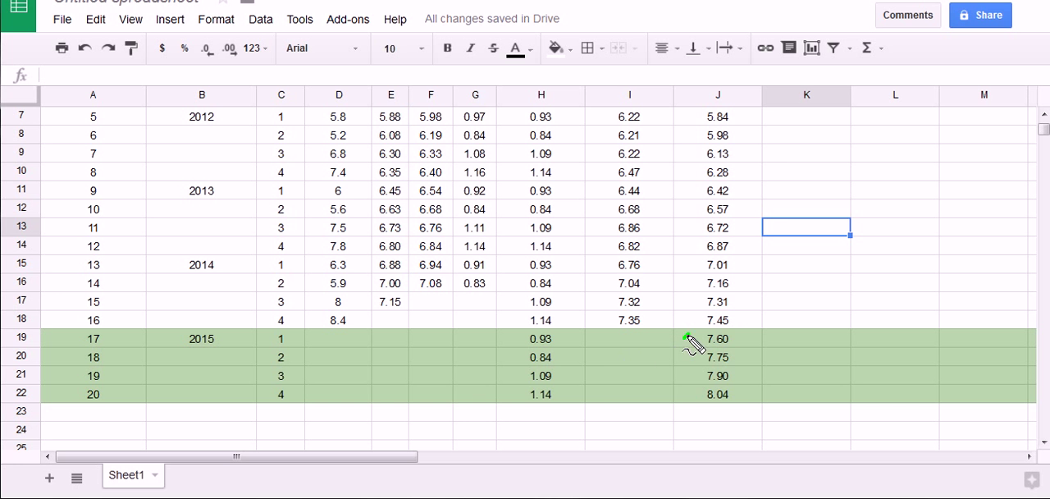
mouse_move(688, 338)
left_mouse_down()
mouse_move(738, 422)
mouse_move(686, 351)
left_mouse_up()
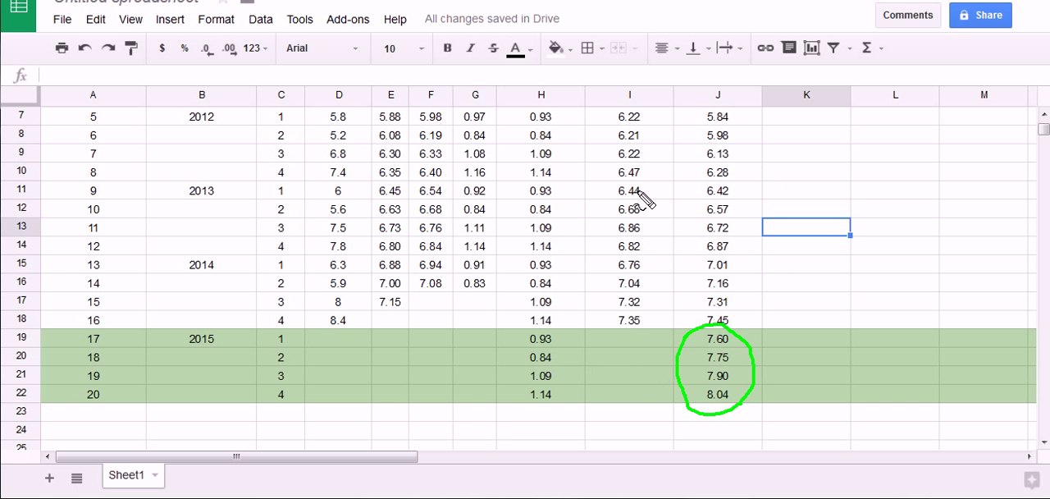
mouse_move(750, 356)
left_mouse_down()
mouse_move(746, 412)
mouse_move(689, 393)
mouse_move(687, 356)
mouse_move(703, 335)
left_mouse_up()
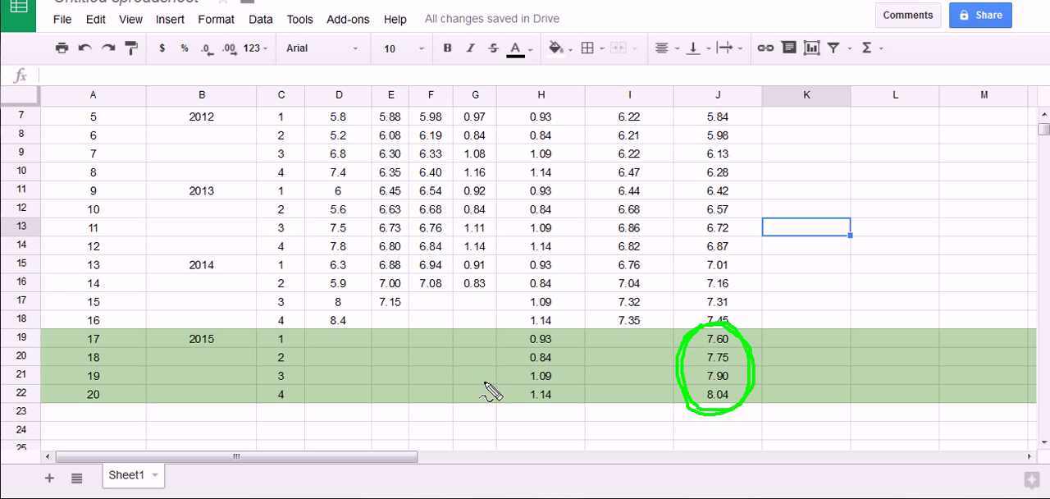
mouse_move(504, 336)
left_mouse_down()
mouse_move(516, 328)
mouse_move(591, 354)
mouse_move(580, 402)
mouse_move(501, 374)
mouse_move(513, 332)
mouse_move(545, 328)
left_mouse_up()
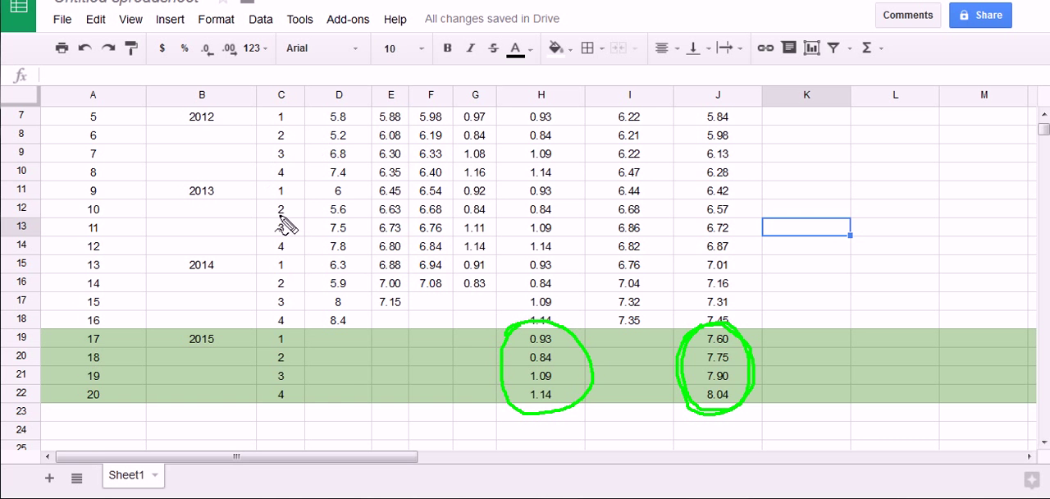
key("Escape")
scroll(299, 261, "down", 2)
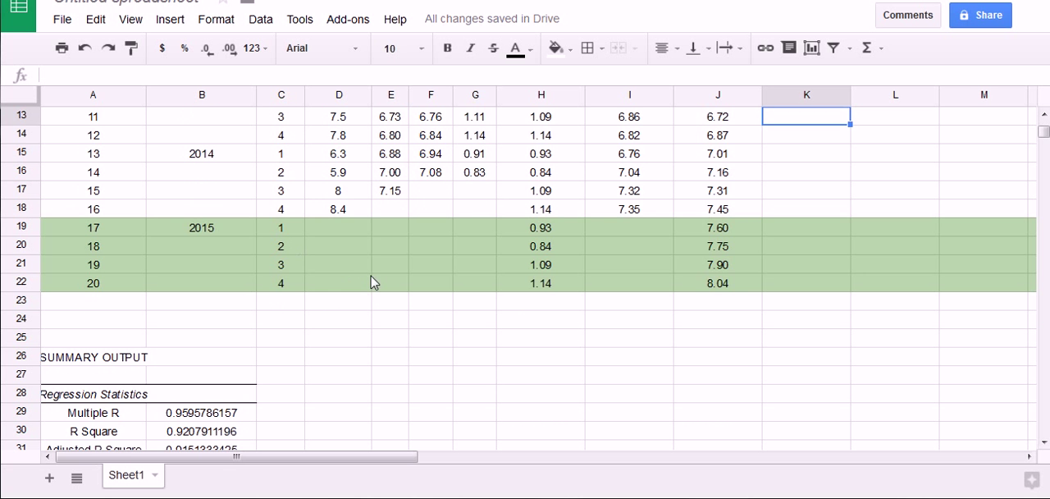
scroll(370, 281, "down", 2)
left_click_drag(346, 228, 372, 264)
mouse_move(402, 227)
left_mouse_down()
mouse_move(374, 261)
mouse_move(371, 310)
left_mouse_up()
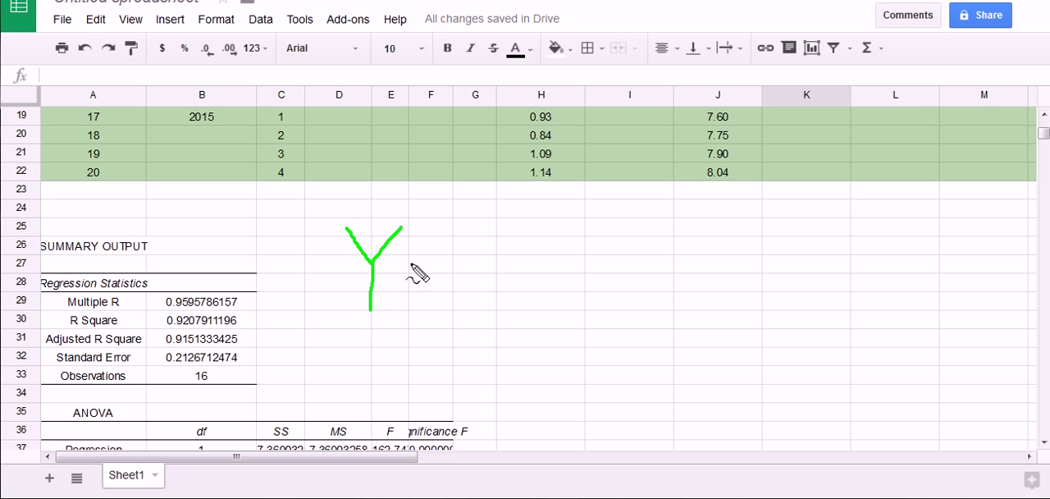
mouse_move(411, 263)
left_mouse_down()
mouse_move(442, 261)
mouse_move(440, 272)
left_mouse_up()
mouse_move(515, 238)
left_mouse_down()
mouse_move(492, 258)
mouse_move(489, 284)
left_mouse_up()
mouse_move(551, 257)
left_mouse_down()
mouse_move(566, 271)
mouse_move(553, 269)
left_mouse_up()
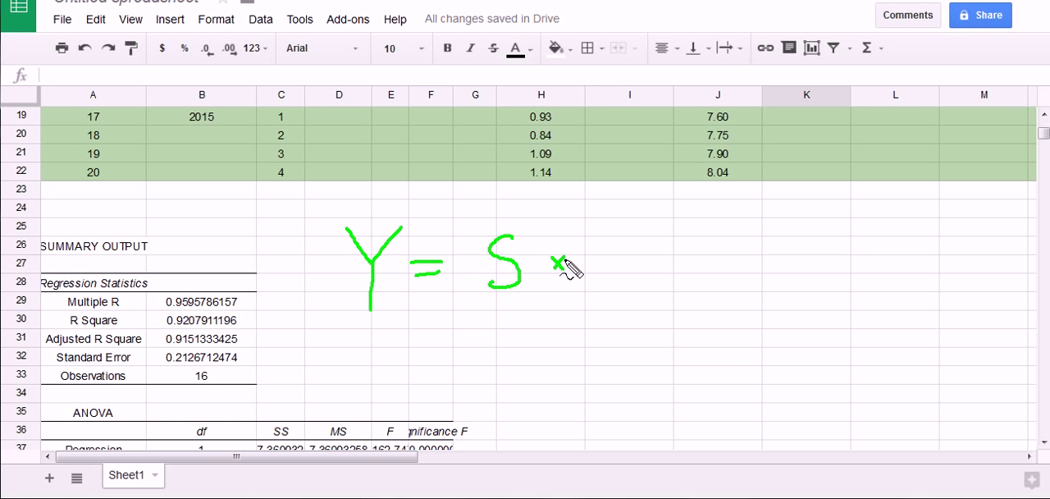
mouse_move(607, 241)
left_mouse_down()
mouse_move(614, 292)
mouse_move(622, 238)
mouse_move(669, 275)
mouse_move(654, 271)
left_mouse_up()
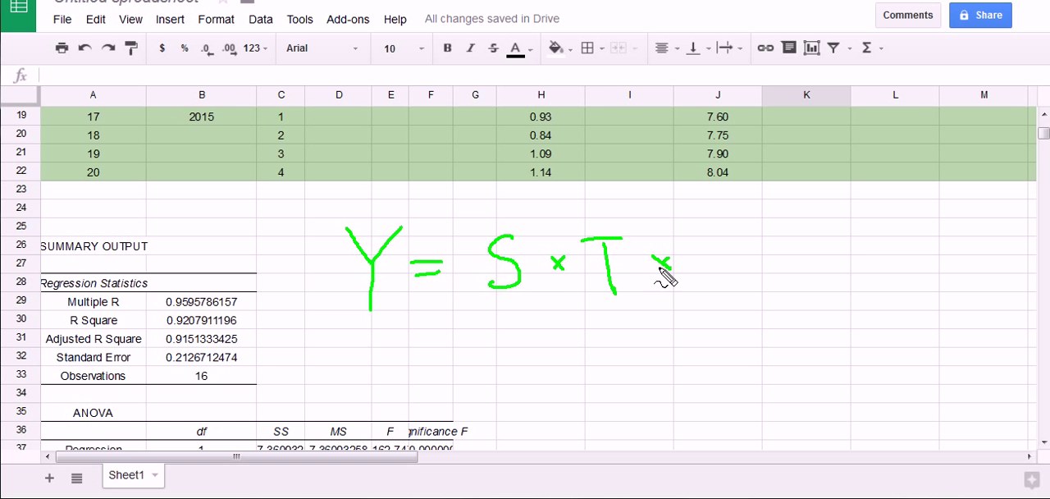
mouse_move(711, 247)
left_mouse_down()
mouse_move(716, 283)
mouse_move(736, 281)
mouse_move(716, 241)
mouse_move(692, 300)
mouse_move(680, 235)
left_mouse_up()
mouse_move(680, 325)
left_mouse_down()
mouse_move(713, 303)
mouse_move(773, 190)
left_mouse_up()
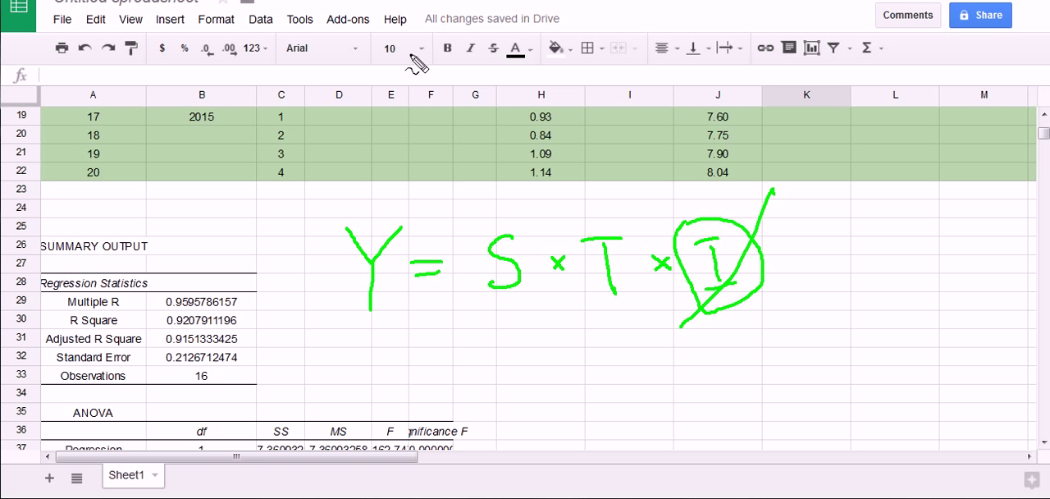
mouse_move(454, 228)
left_mouse_down()
mouse_move(543, 262)
mouse_move(463, 226)
left_mouse_up()
mouse_move(575, 242)
left_mouse_down()
mouse_move(654, 289)
mouse_move(579, 246)
left_mouse_up()
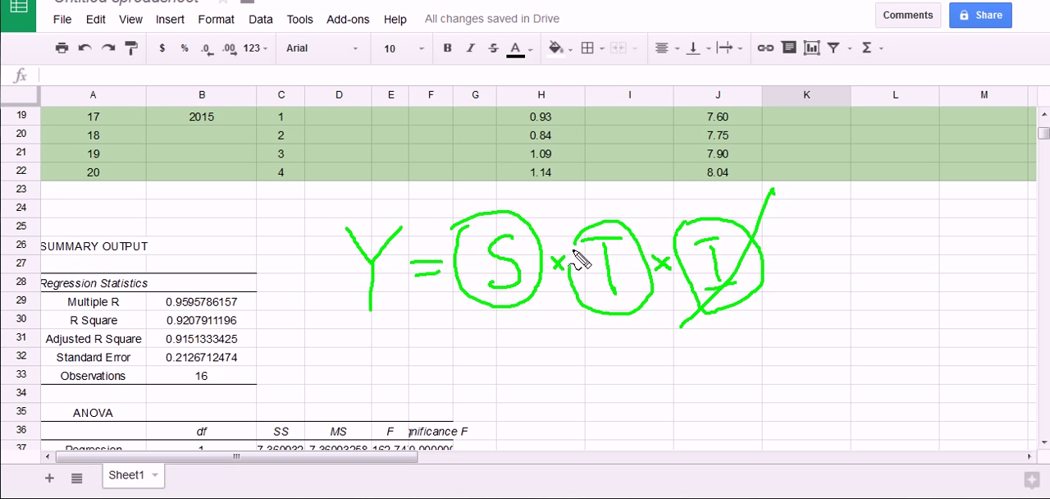
left_click_drag(512, 317, 593, 335)
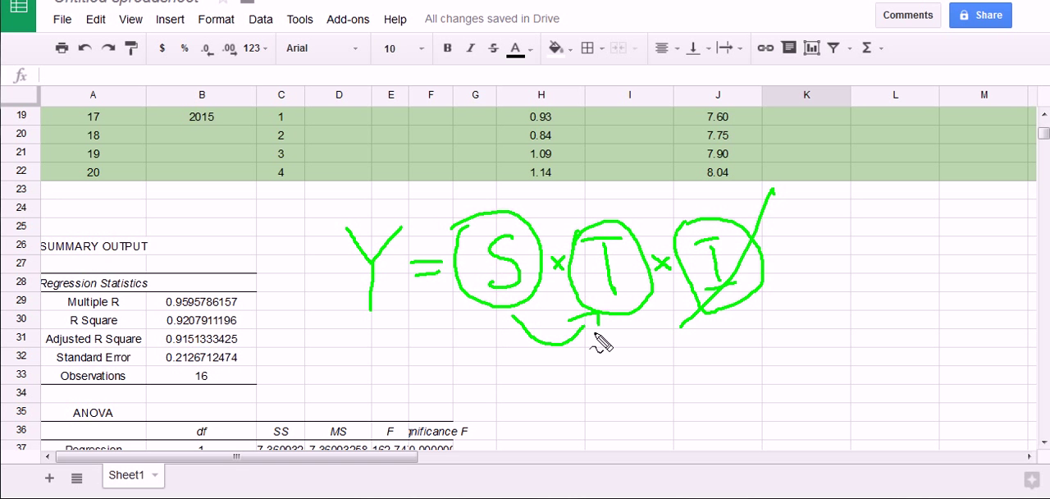
left_click_drag(525, 314, 515, 328)
mouse_move(332, 215)
left_mouse_down()
mouse_move(392, 199)
mouse_move(346, 312)
mouse_move(330, 211)
left_mouse_up()
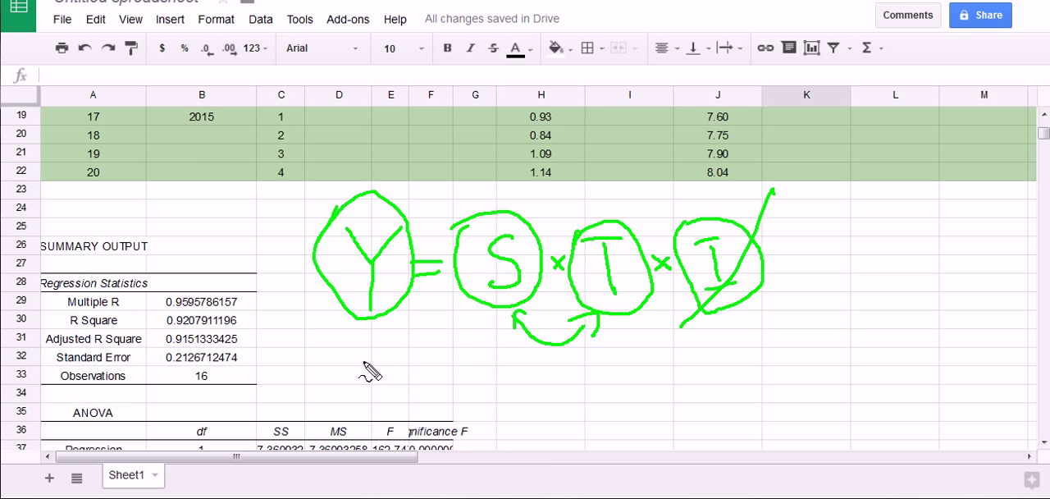
key("Escape")
Enter the header Pred/Forecast in K2 beside the T column and slightly narrow column K
scroll(785, 301, "up", 5)
left_click(789, 120)
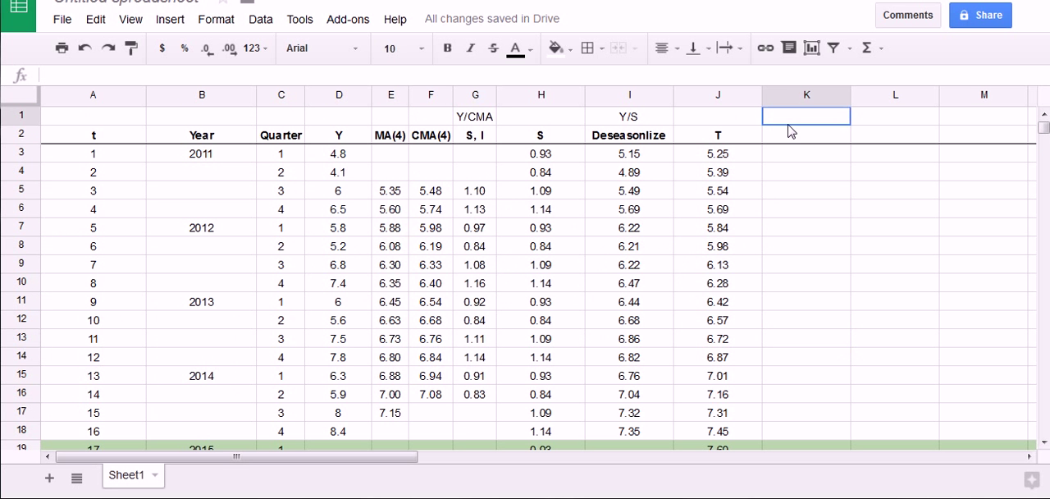
left_click(777, 138)
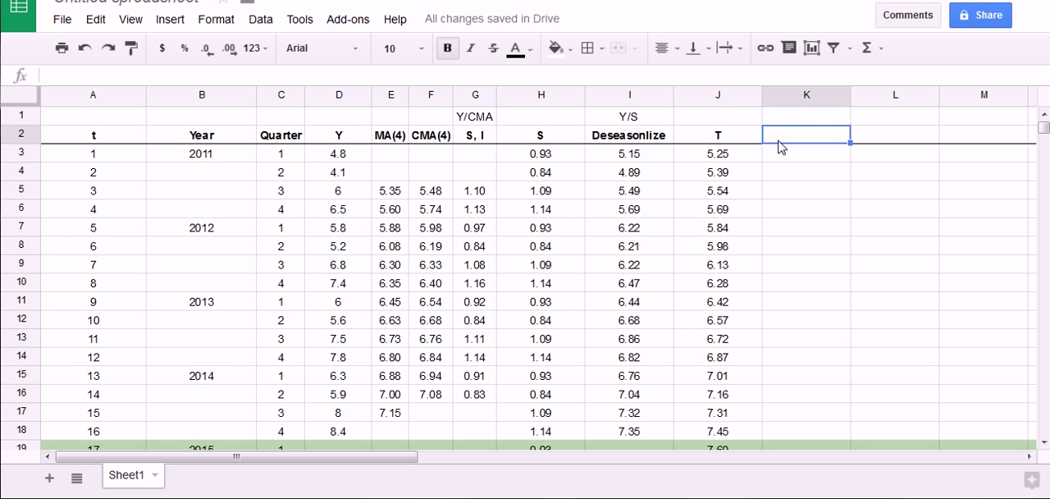
type("Pred")
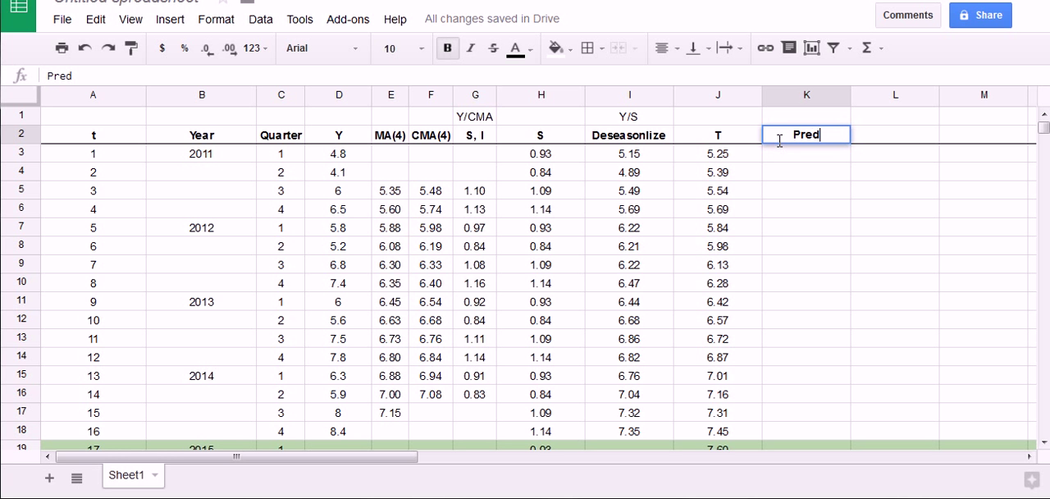
type("/Forecast")
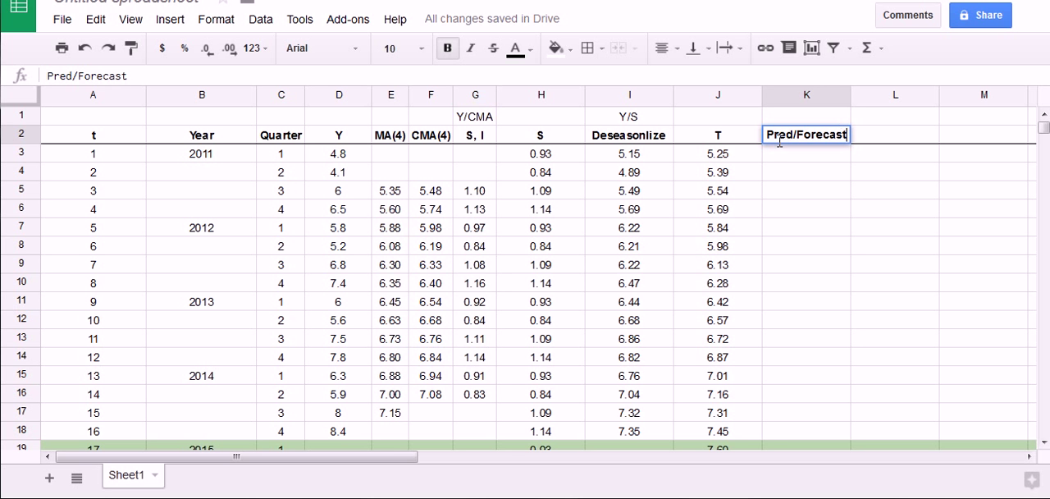
key("Return")
left_click_drag(849, 98, 845, 98)
left_click(840, 170)
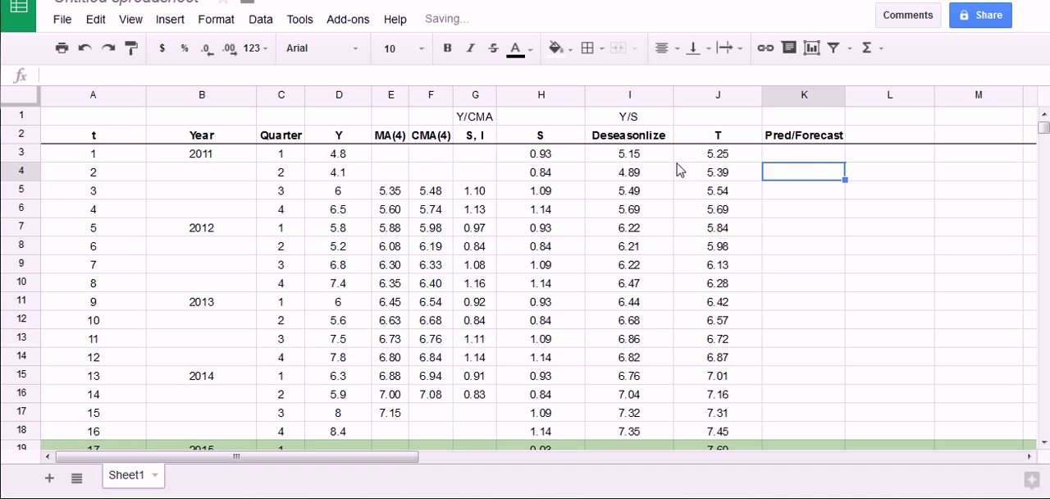
Narrow the Year column B and the t column A to make the table more compact
mouse_move(316, 146)
left_mouse_down()
mouse_move(367, 189)
mouse_move(319, 146)
left_mouse_up()
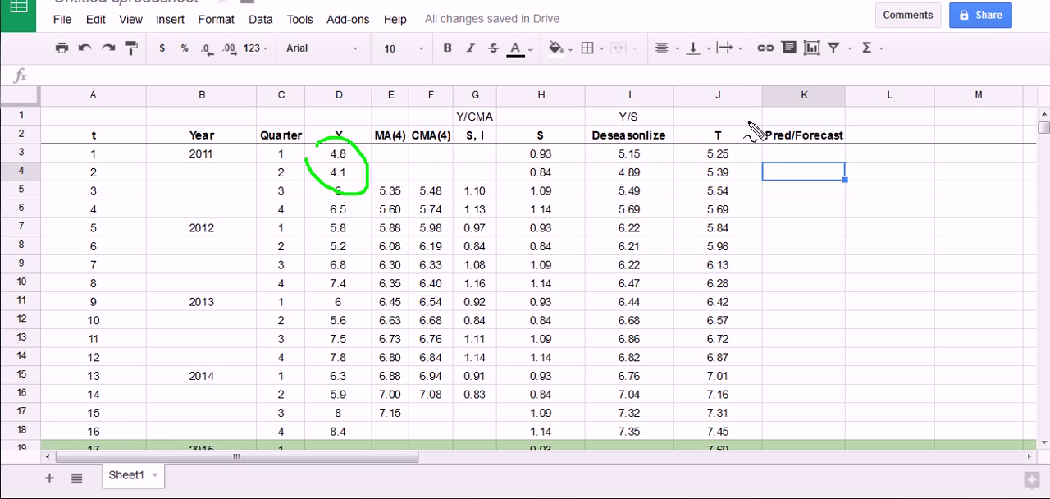
left_click(259, 96)
left_click_drag(256, 96, 223, 96)
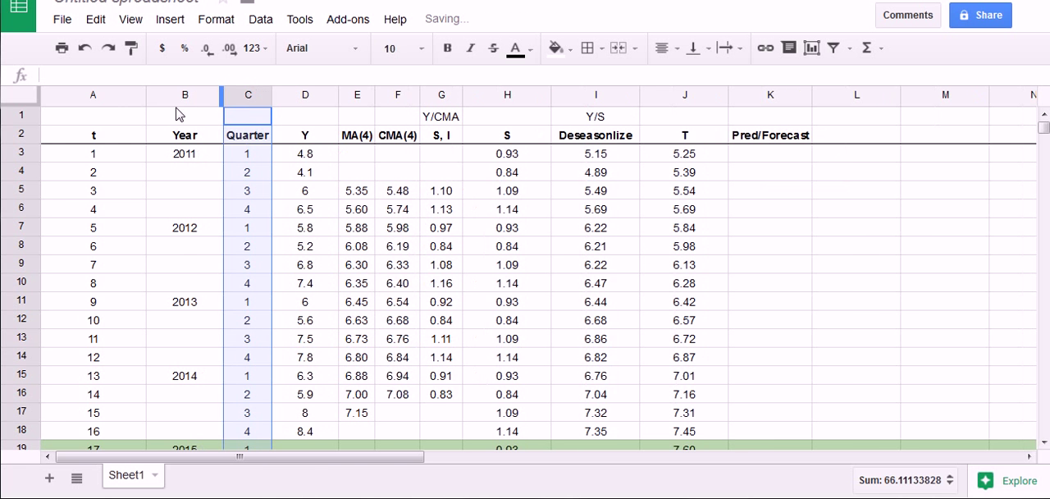
left_click(141, 98)
double_click(146, 97)
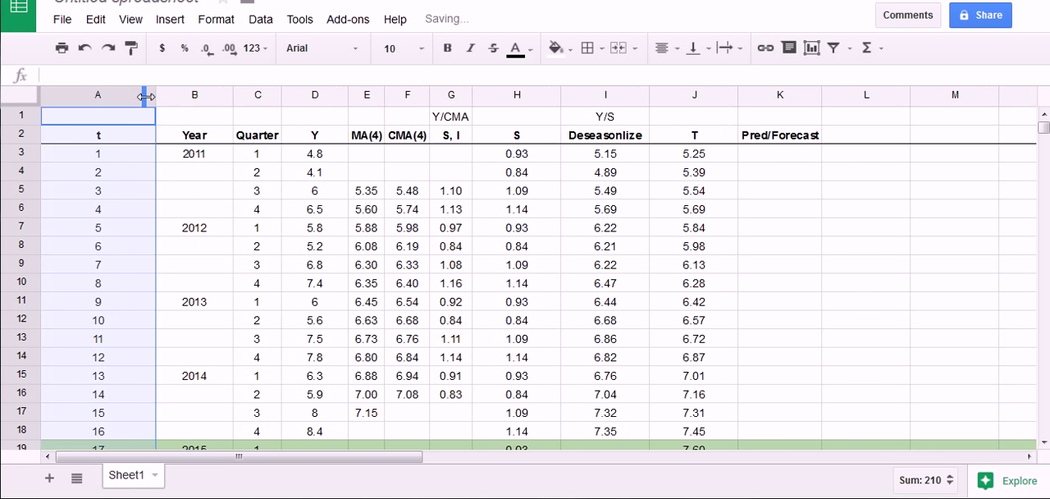
left_click_drag(146, 97, 96, 103)
left_click(238, 116)
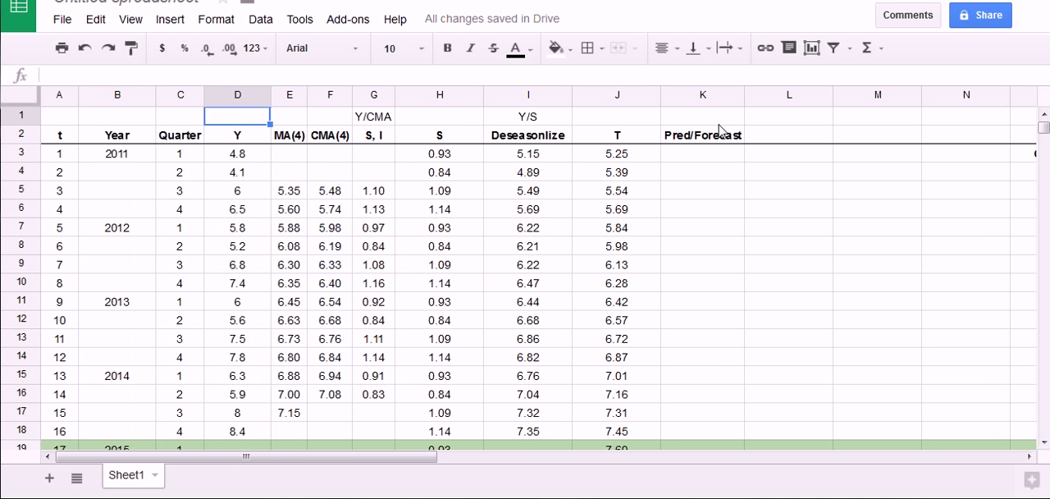
Label K1, above the Pred/Forecast header, with the formula note S*T
left_click(710, 116)
type("S")
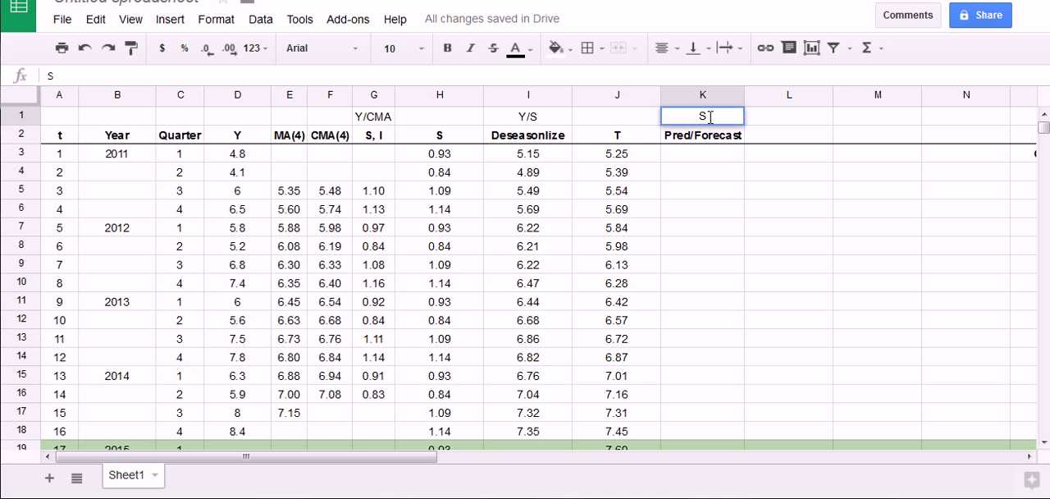
type("*T")
key("Return")
Enter the forecast formula =H3*J3 in K3, multiplying the seasonal index by the trend value
left_click(726, 156)
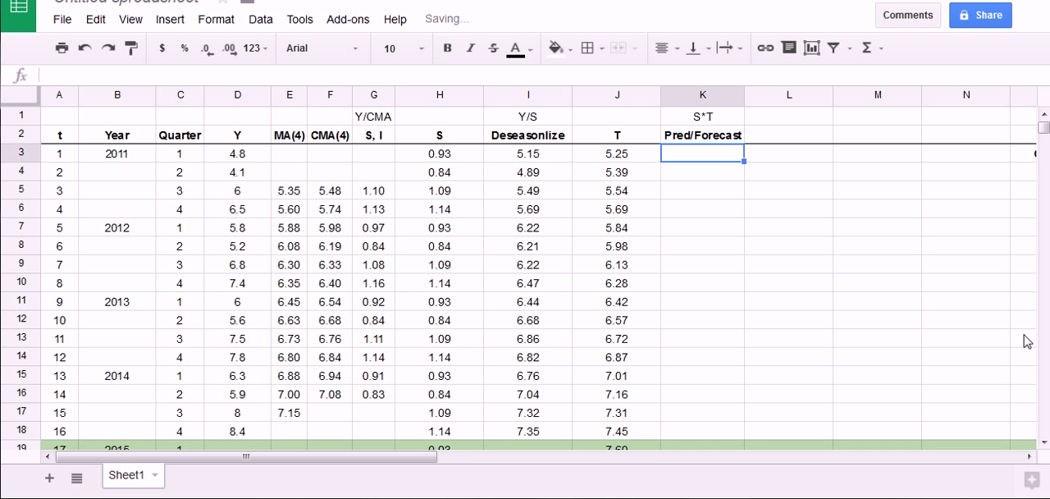
left_click(1043, 441)
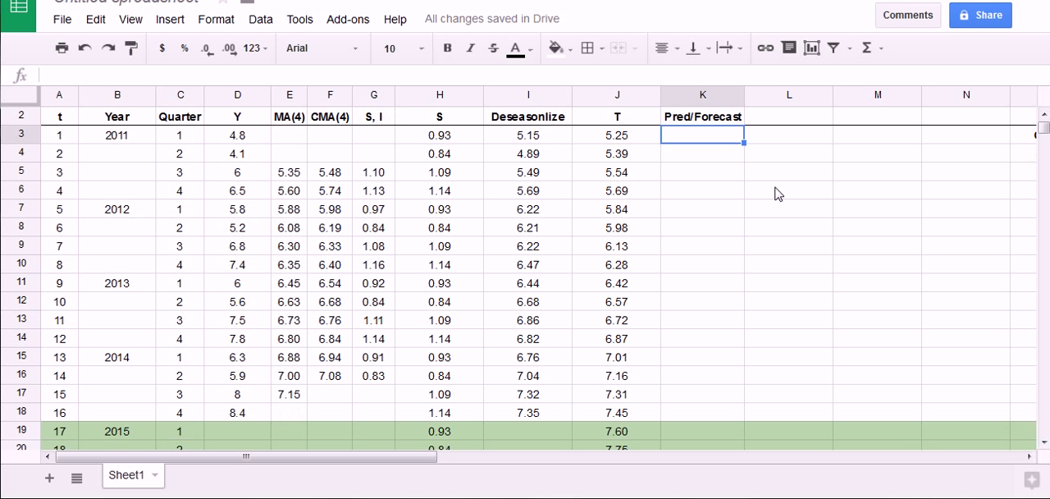
left_click(710, 157)
left_click(712, 137)
type("=")
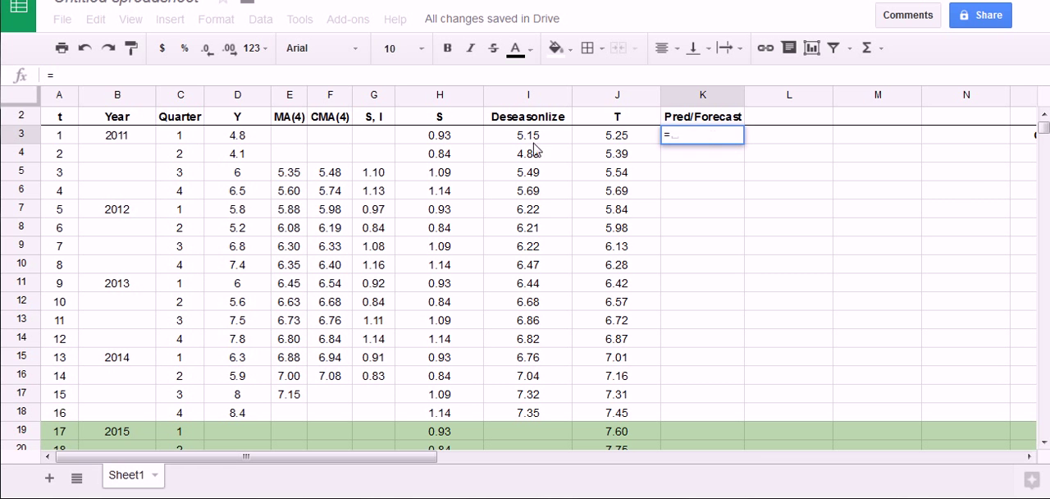
left_click(447, 139)
type("*")
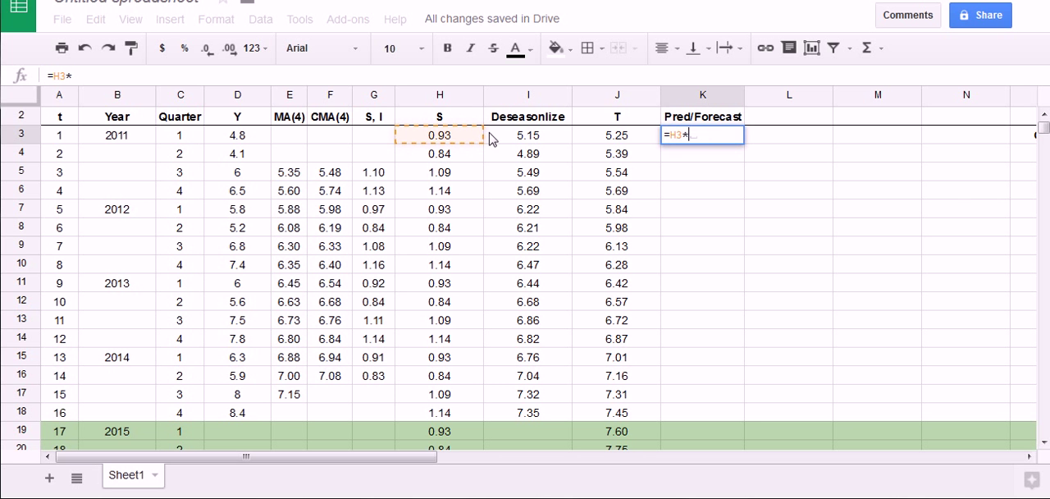
left_click(615, 136)
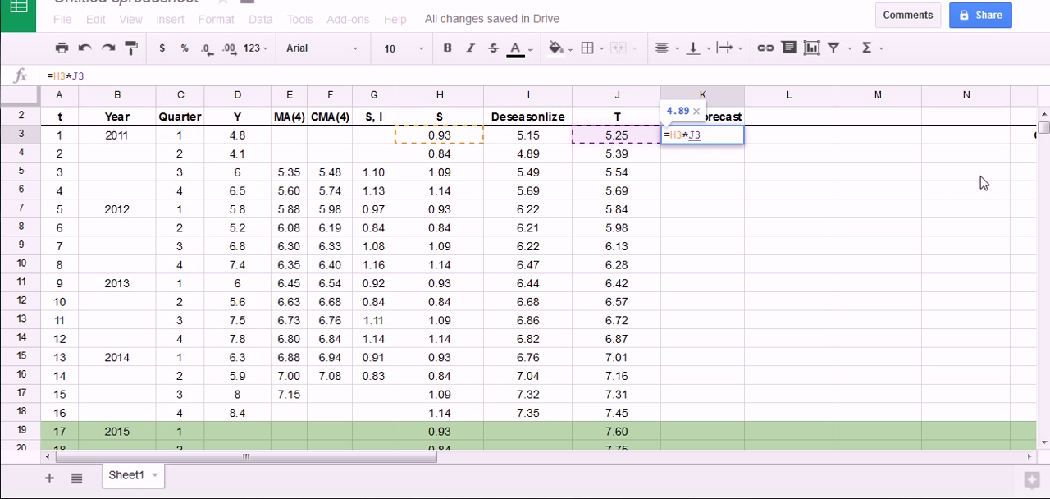
key("Return")
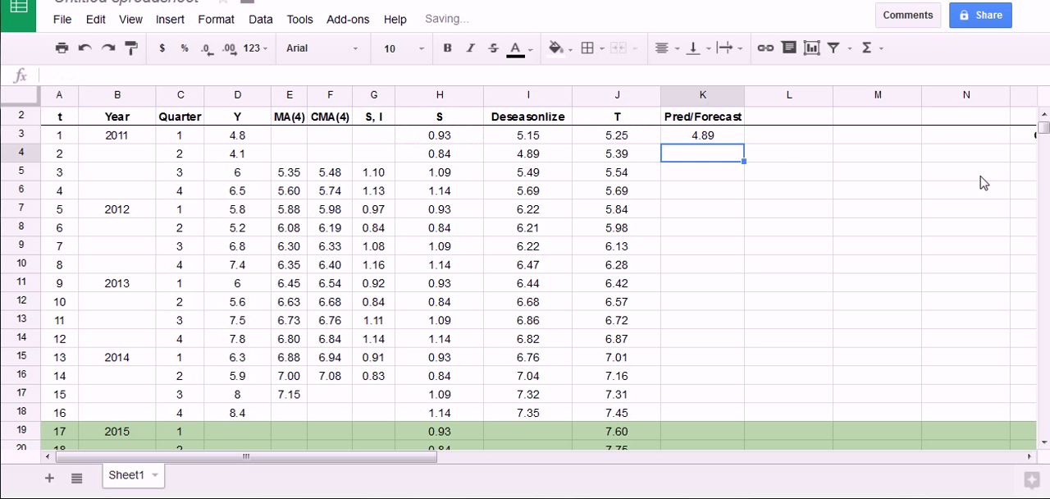
left_click(712, 142)
mouse_move(674, 132)
left_mouse_down()
mouse_move(718, 123)
mouse_move(732, 136)
mouse_move(687, 152)
mouse_move(680, 135)
left_mouse_up()
mouse_move(44, 128)
left_mouse_down()
mouse_move(62, 126)
mouse_move(49, 146)
mouse_move(43, 133)
left_mouse_up()
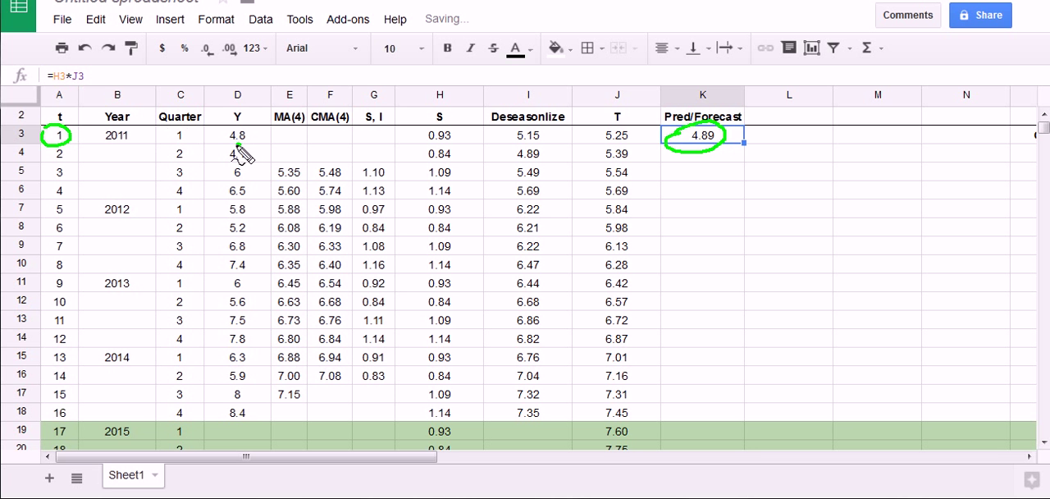
left_click_drag(244, 126, 250, 138)
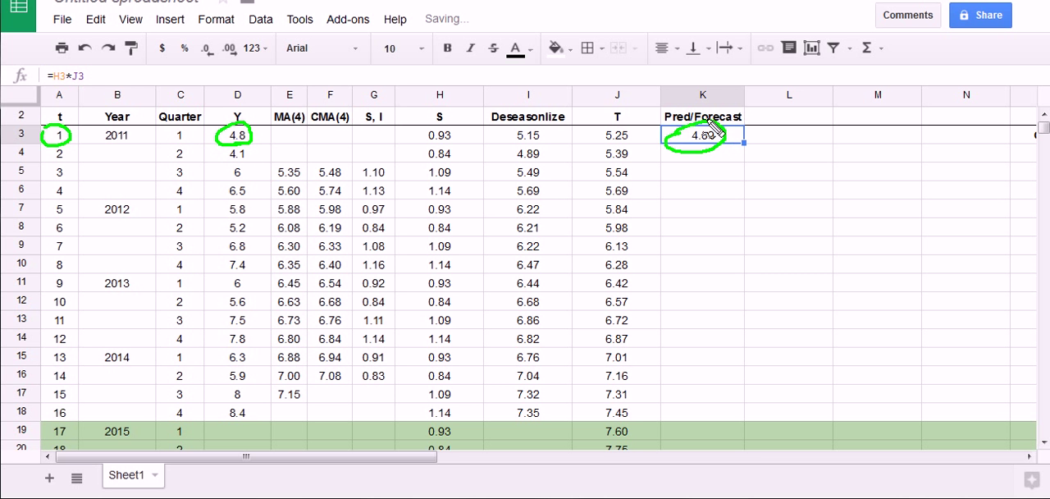
key("Escape")
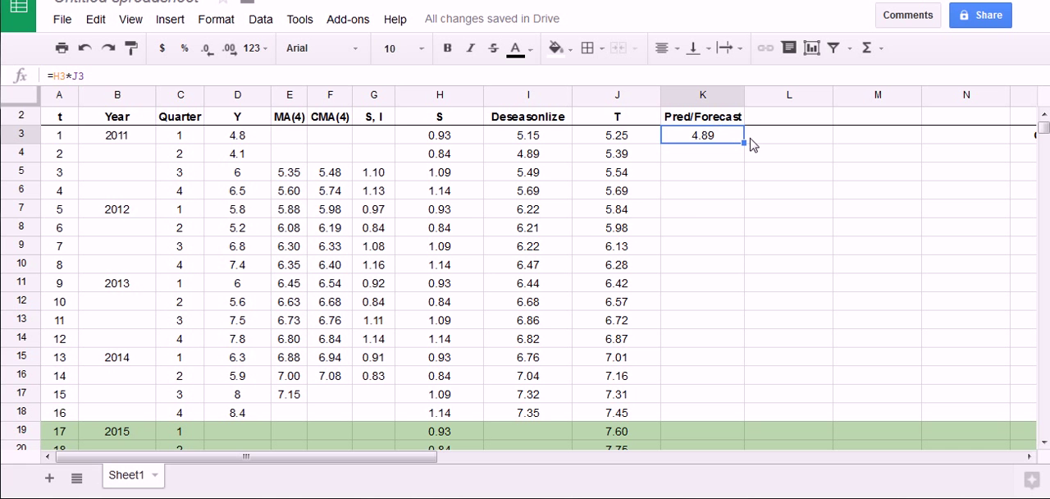
Copy the forecast formula from K3 down column K through K18, the last 2014 quarter
left_click_drag(746, 164, 757, 223)
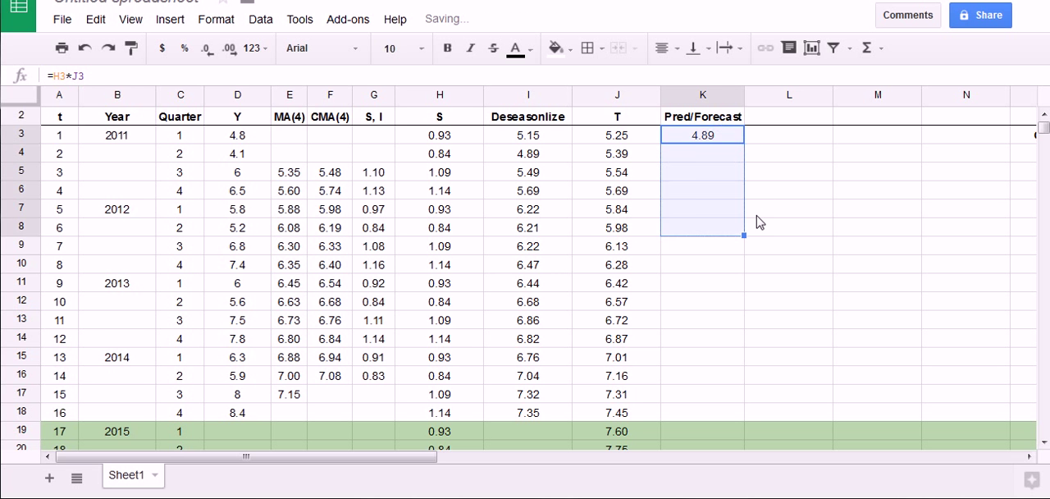
scroll(756, 207, "down", 1)
left_click_drag(753, 264, 741, 357)
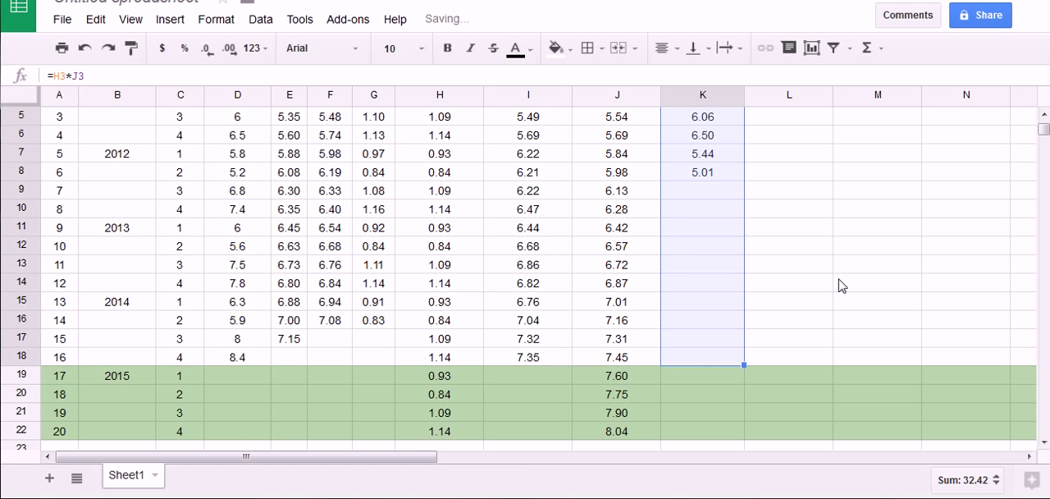
scroll(828, 291, "up", 2)
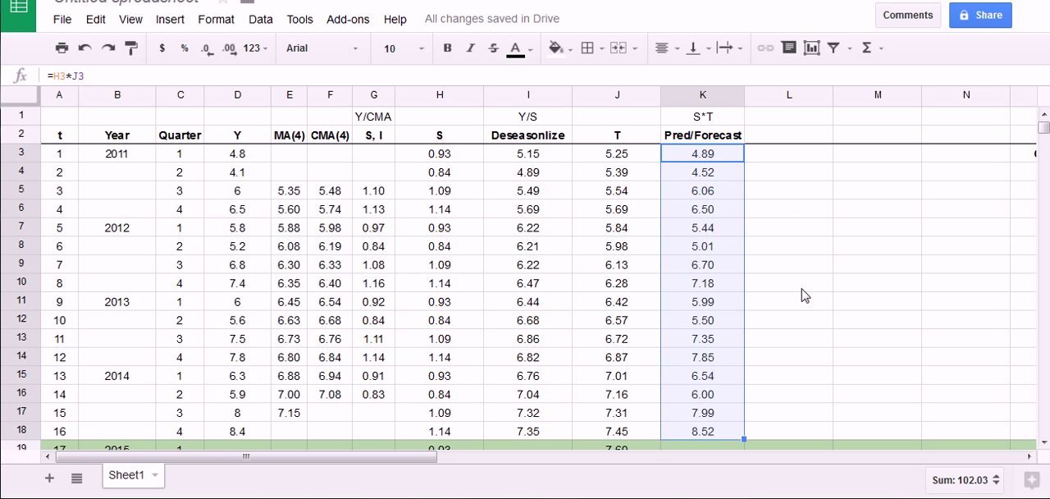
mouse_move(677, 150)
left_mouse_down()
mouse_move(738, 146)
mouse_move(774, 356)
mouse_move(682, 418)
mouse_move(643, 201)
mouse_move(678, 149)
left_mouse_up()
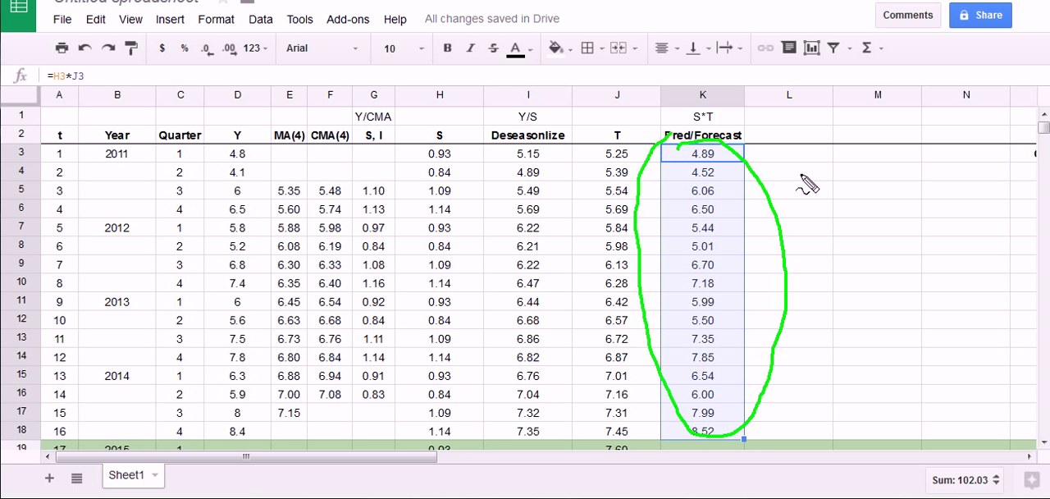
mouse_move(212, 144)
left_mouse_down()
mouse_move(246, 139)
mouse_move(291, 223)
mouse_move(283, 414)
mouse_move(250, 442)
mouse_move(206, 382)
mouse_move(200, 258)
mouse_move(223, 141)
left_mouse_up()
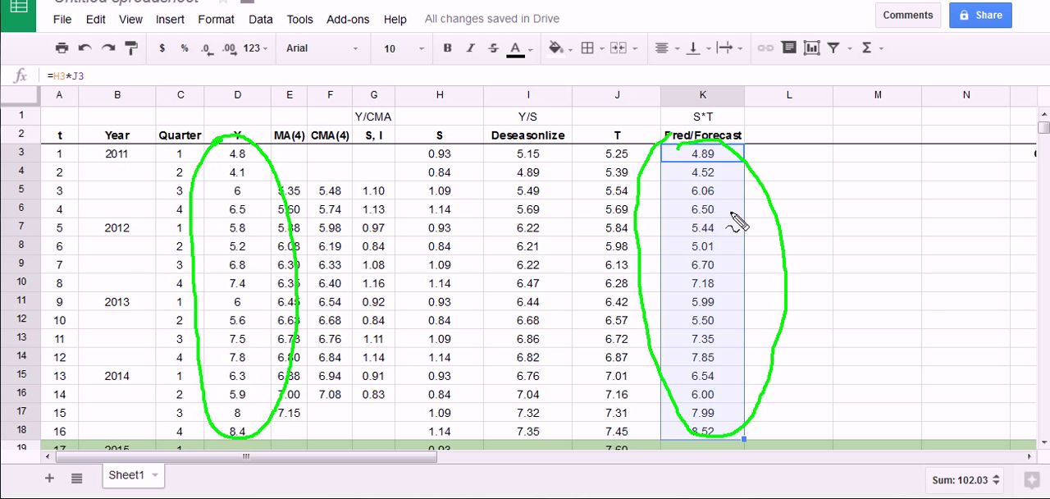
key("Escape")
scroll(755, 218, "down", 2)
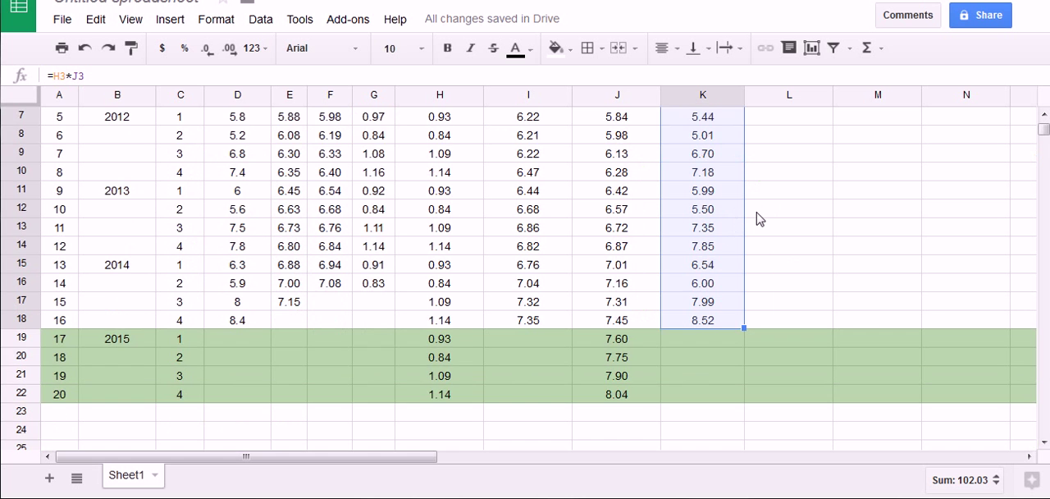
scroll(757, 218, "up", 2)
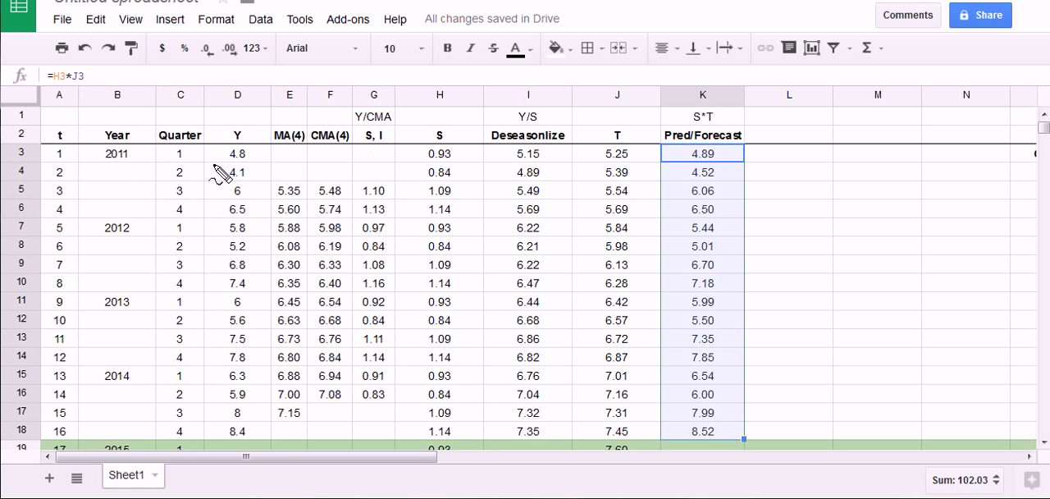
mouse_move(216, 148)
left_mouse_down()
mouse_move(253, 140)
mouse_move(319, 308)
mouse_move(187, 414)
mouse_move(182, 176)
mouse_move(215, 144)
left_mouse_up()
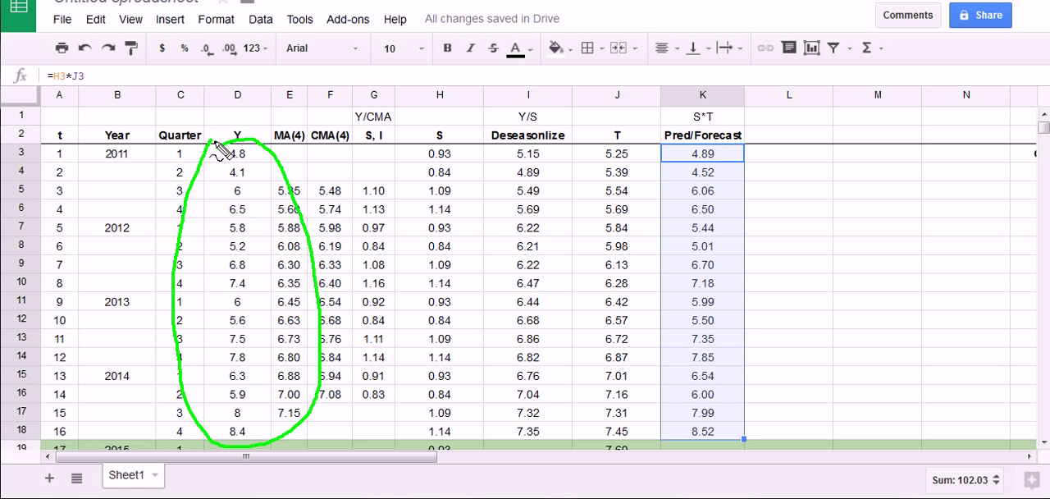
mouse_move(290, 110)
left_mouse_down()
mouse_move(262, 137)
mouse_move(282, 137)
left_mouse_up()
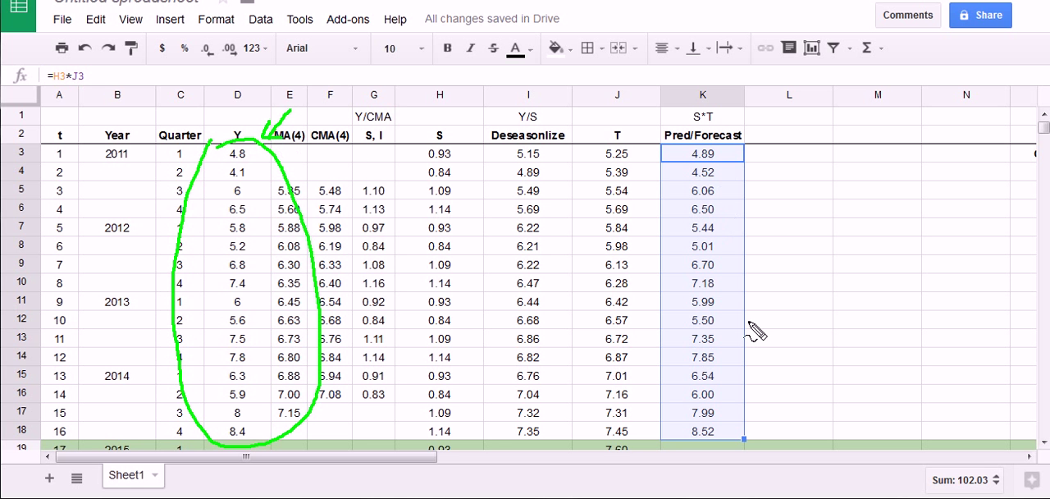
key("Escape")
scroll(742, 329, "down", 2)
mouse_move(199, 349)
left_mouse_down()
mouse_move(257, 337)
mouse_move(212, 319)
left_mouse_up()
key("Escape")
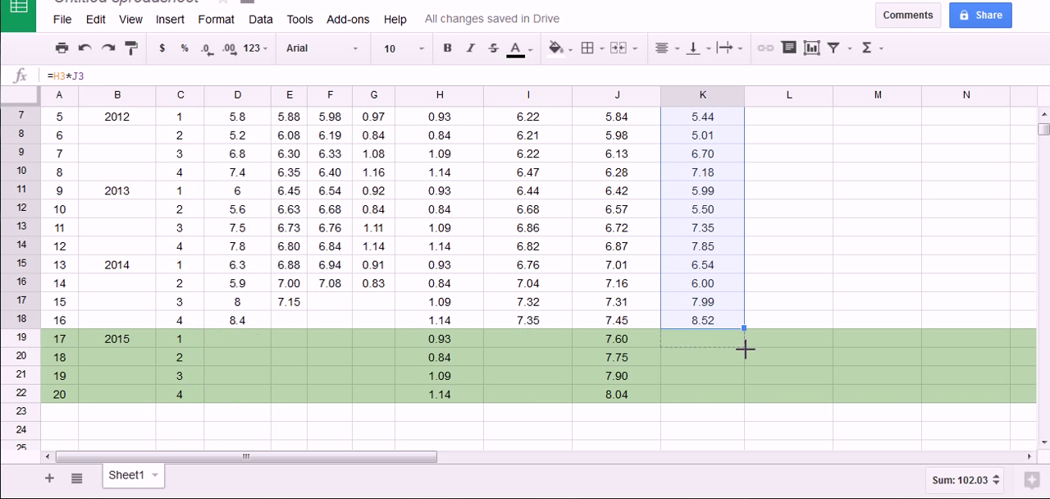
Copy the forecast formula in column K down through K22 to cover the four 2015 quarters
left_click_drag(745, 349, 741, 402)
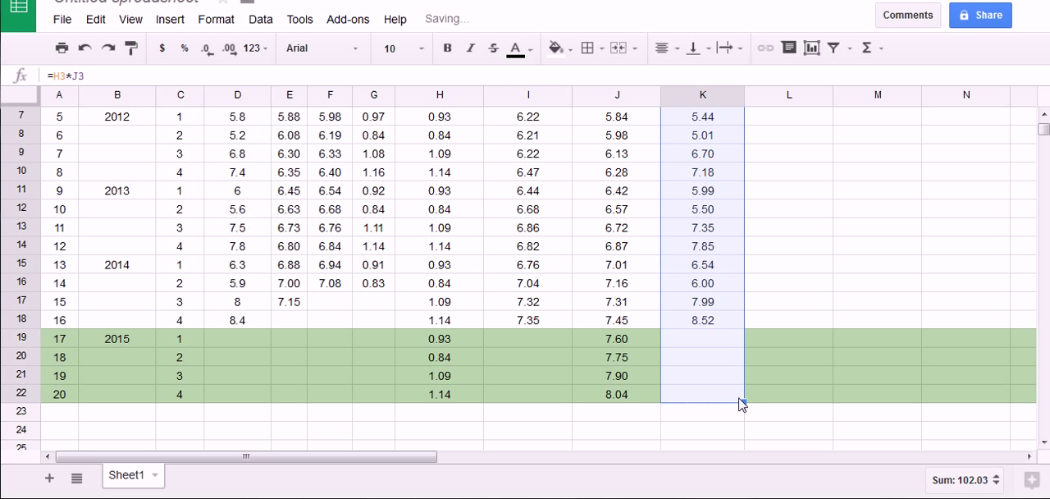
mouse_move(674, 338)
left_mouse_down()
mouse_move(727, 334)
mouse_move(717, 416)
mouse_move(710, 334)
mouse_move(714, 407)
left_mouse_up()
key("Escape")
Fill the 2015 forecast cells K19:K22 with the light green of their rows and make their values bold
left_click(716, 341)
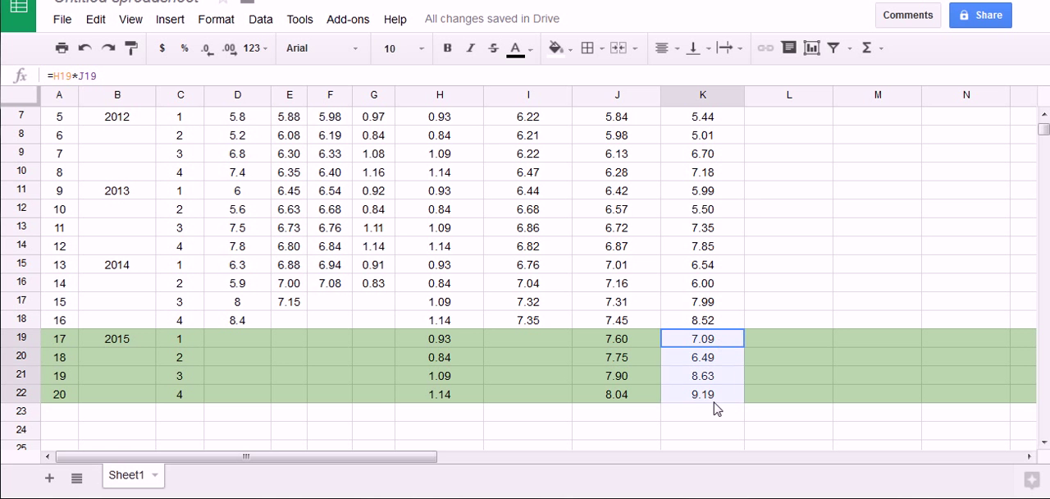
left_click(569, 51)
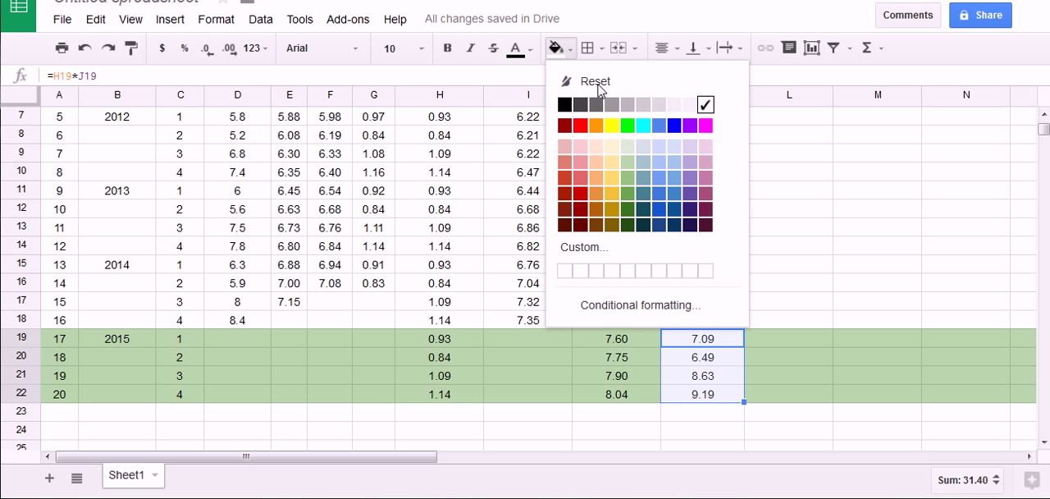
left_click(792, 321)
left_click_drag(708, 345, 714, 392)
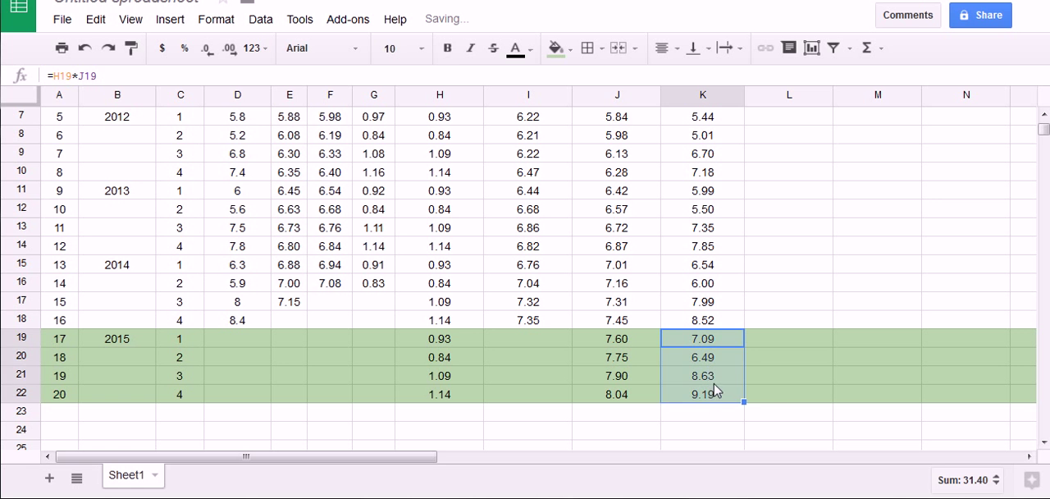
key("ctrl+b")
left_click(767, 386)
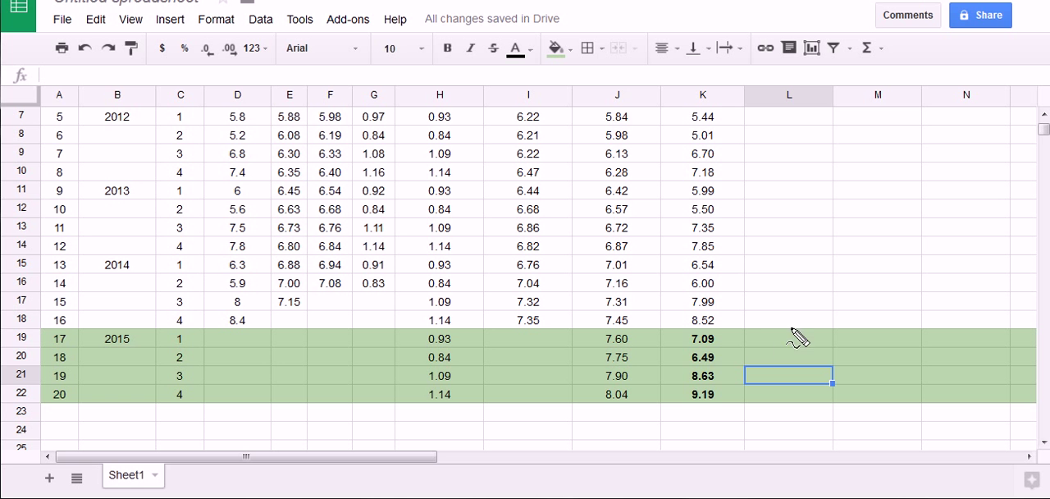
mouse_move(702, 329)
left_mouse_down()
mouse_move(722, 365)
mouse_move(684, 367)
mouse_move(689, 336)
left_mouse_up()
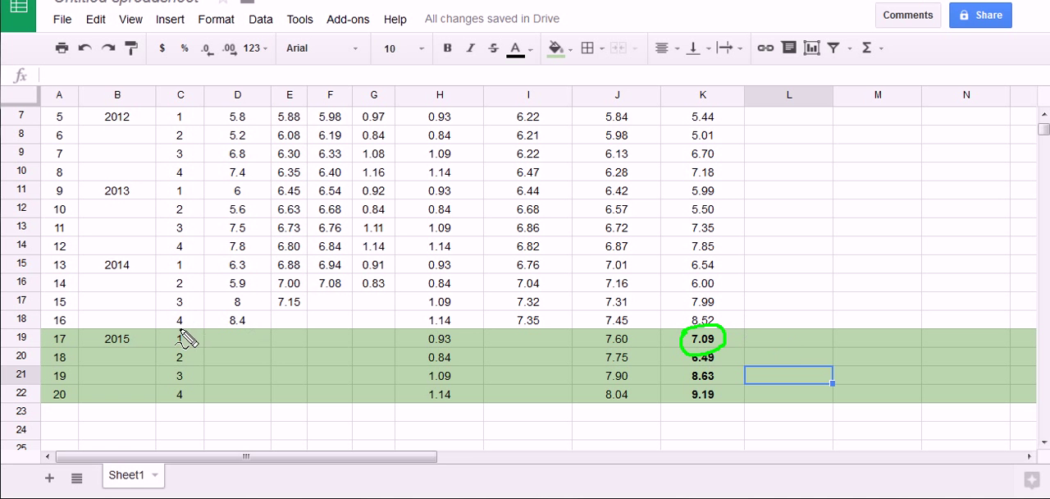
mouse_move(100, 338)
left_mouse_down()
mouse_move(188, 339)
mouse_move(147, 356)
mouse_move(99, 345)
mouse_move(101, 333)
left_mouse_up()
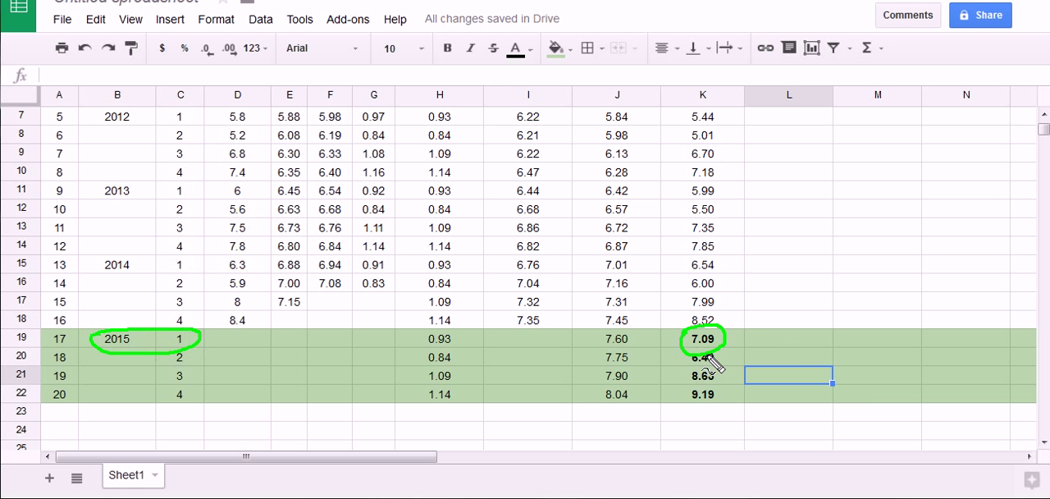
key("e")
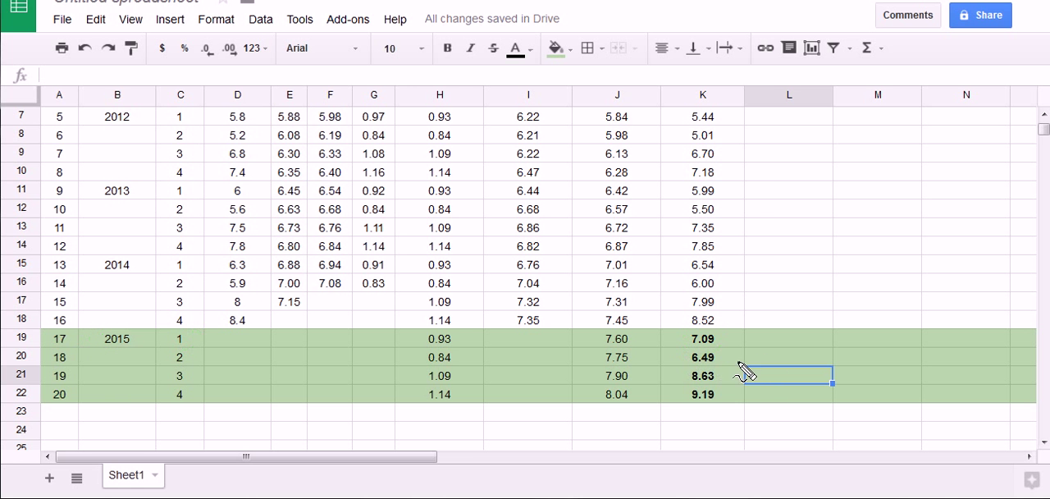
mouse_move(758, 356)
left_mouse_down()
mouse_move(715, 358)
mouse_move(733, 363)
mouse_move(718, 376)
mouse_move(731, 381)
mouse_move(726, 401)
left_mouse_up()
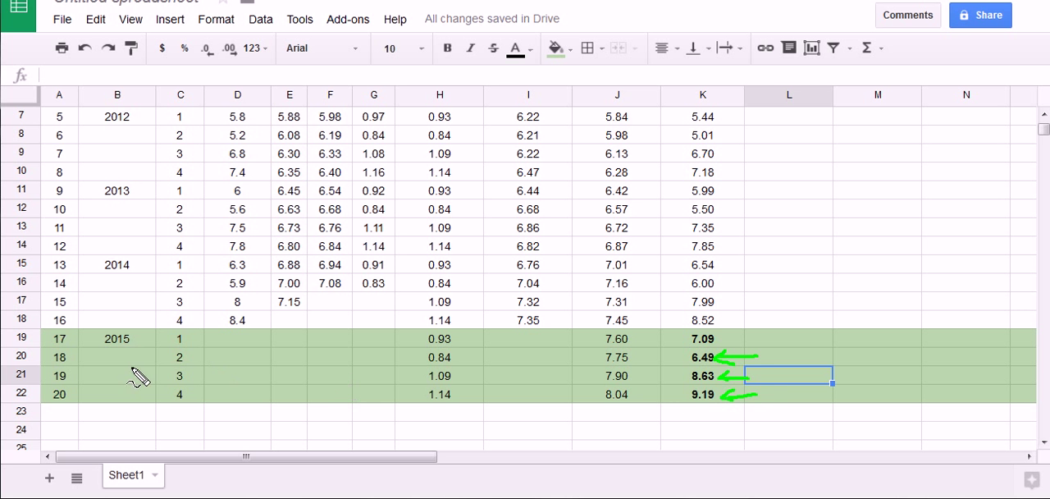
mouse_move(171, 329)
left_mouse_down()
mouse_move(199, 341)
mouse_move(150, 339)
left_mouse_up()
key("Escape")
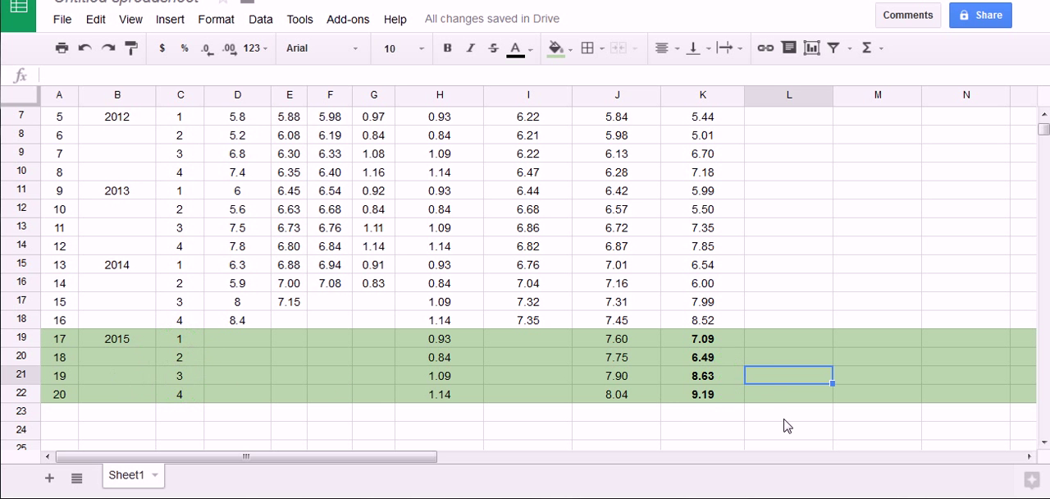
key("ctrl+shift+d")
mouse_move(673, 353)
left_mouse_down()
mouse_move(729, 336)
mouse_move(670, 346)
left_mouse_up()
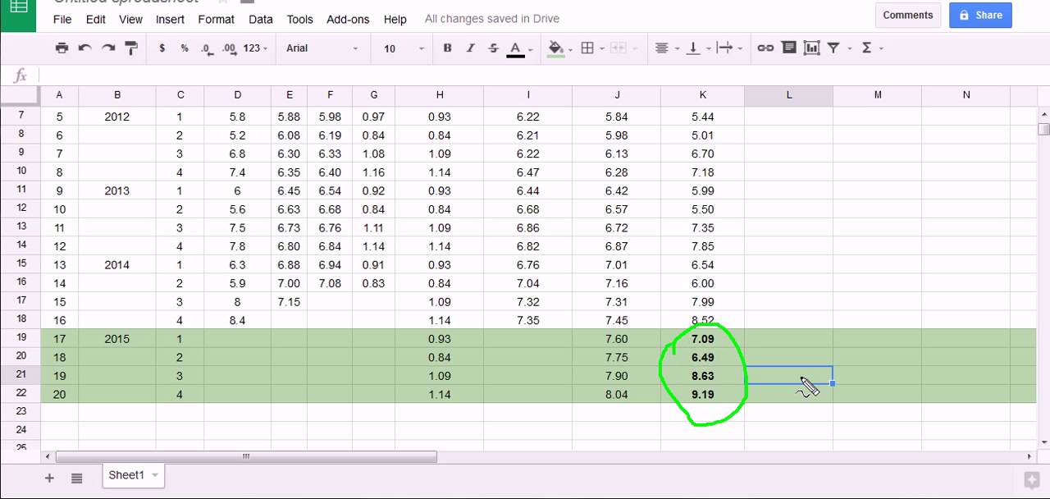
mouse_move(800, 275)
left_mouse_down()
mouse_move(735, 324)
mouse_move(764, 328)
left_mouse_up()
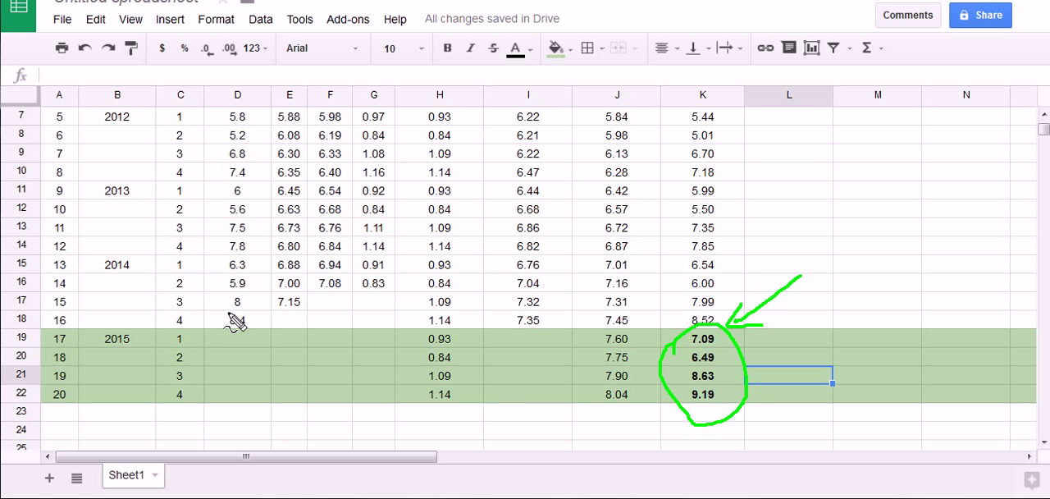
left_click_drag(223, 310, 559, 290)
left_click_drag(551, 275, 577, 287)
key("Escape")
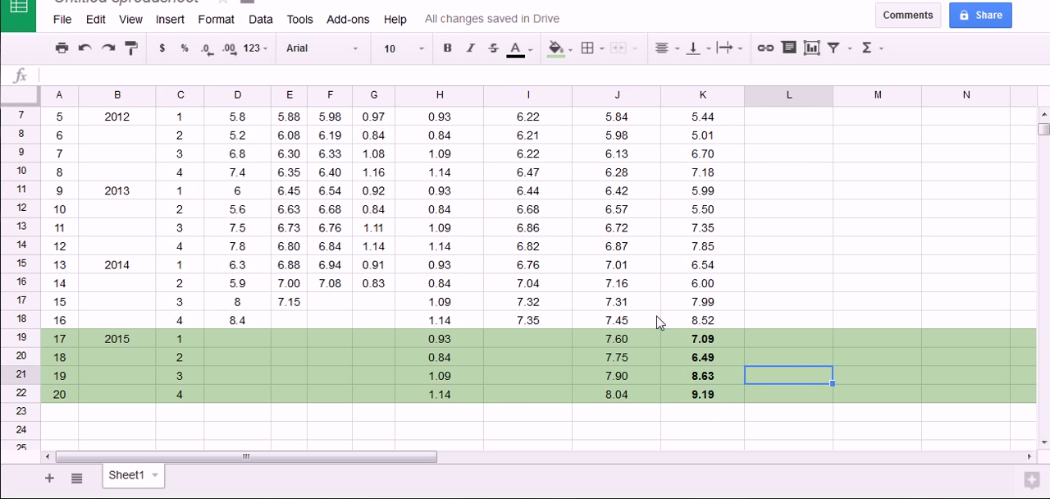
scroll(706, 336, "up", 3)
left_click(767, 284)
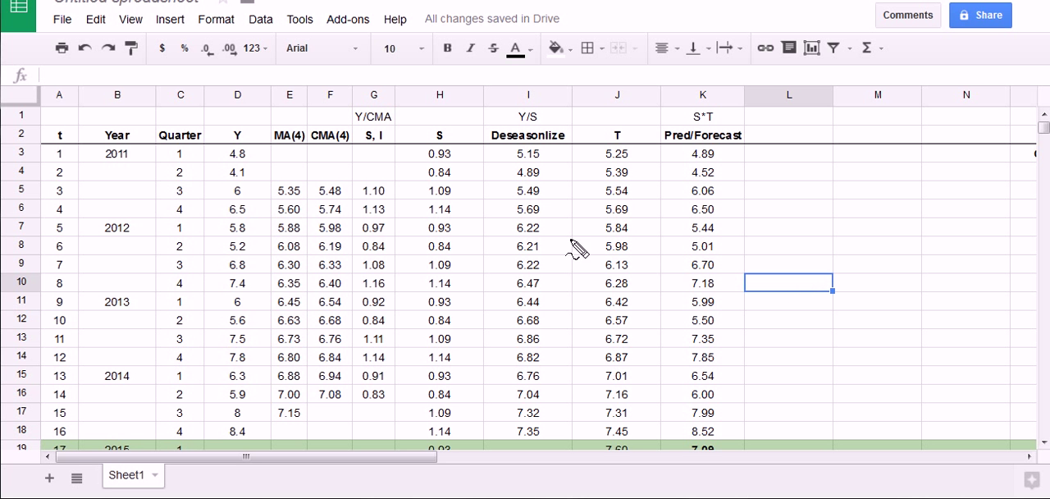
mouse_move(215, 125)
left_mouse_down()
mouse_move(266, 123)
mouse_move(217, 121)
left_mouse_up()
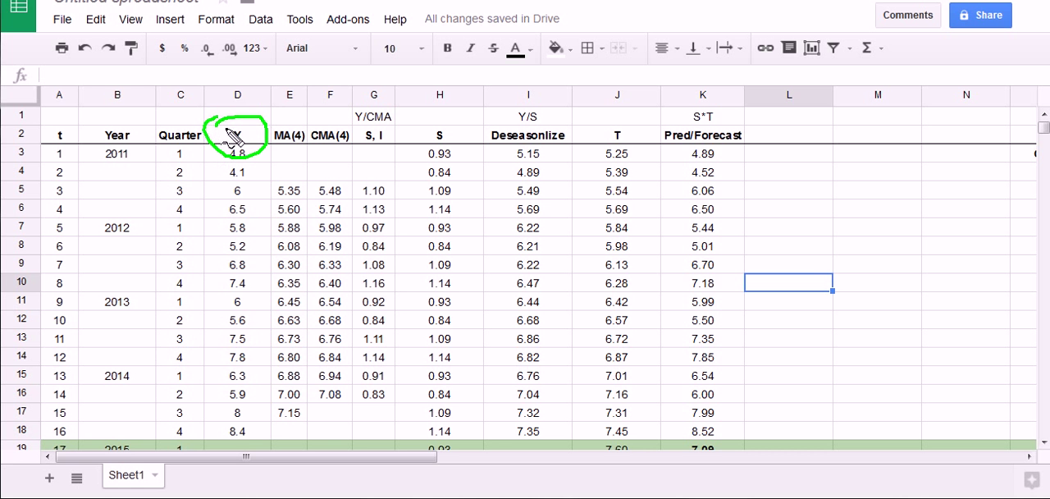
mouse_move(669, 124)
left_mouse_down()
mouse_move(755, 136)
mouse_move(667, 119)
left_mouse_up()
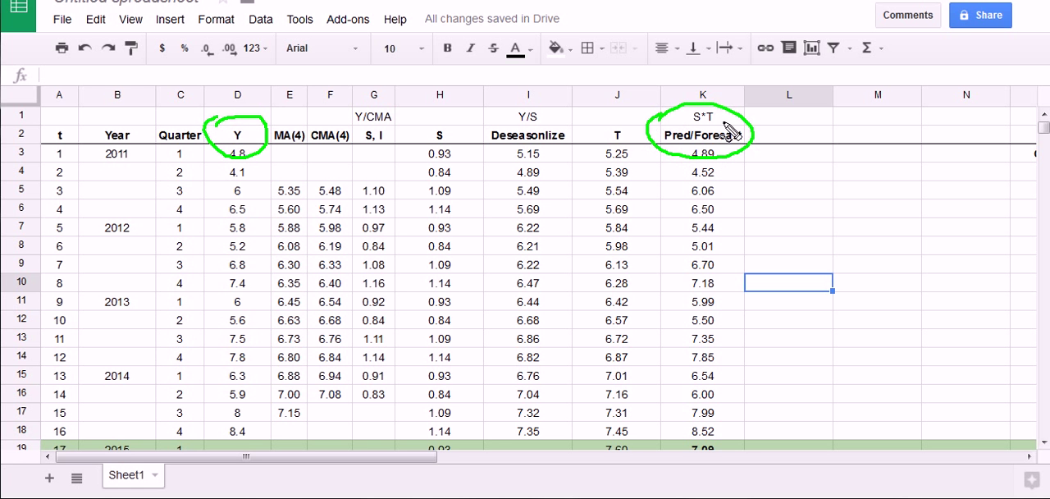
mouse_move(491, 119)
left_mouse_down()
mouse_move(545, 114)
mouse_move(497, 116)
mouse_move(507, 124)
left_mouse_up()
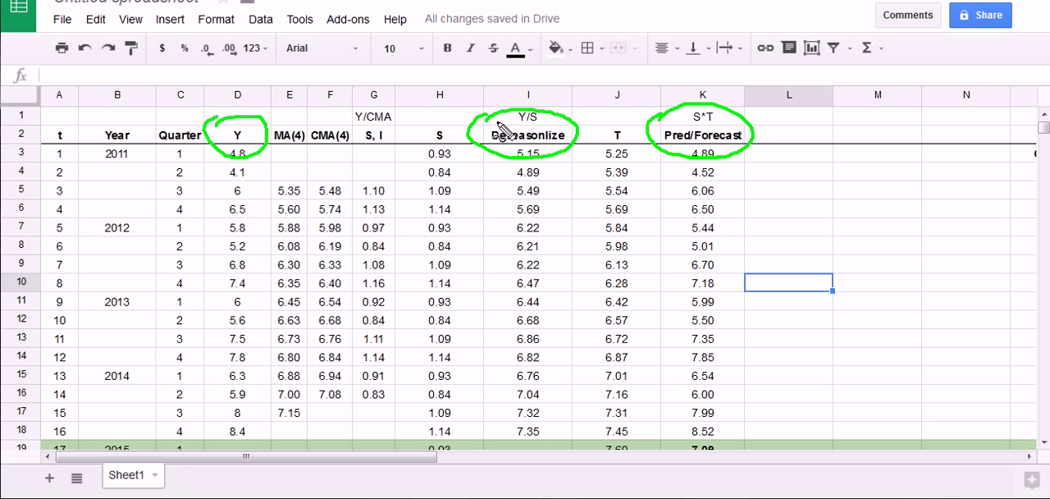
key("Escape")
left_click(659, 191)
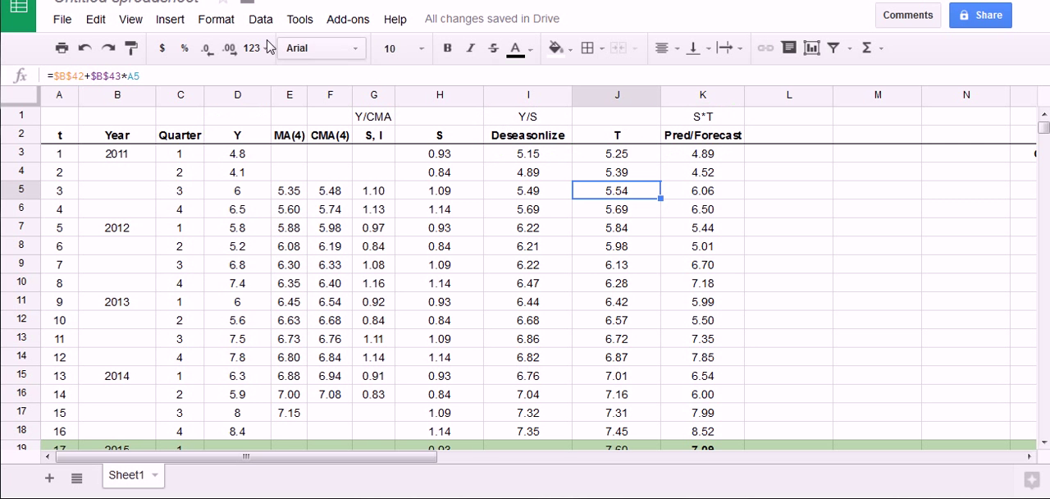
Start a new chart and replace its default data range with the Y column, D2:D18, header included
left_click(843, 231)
left_click(171, 22)
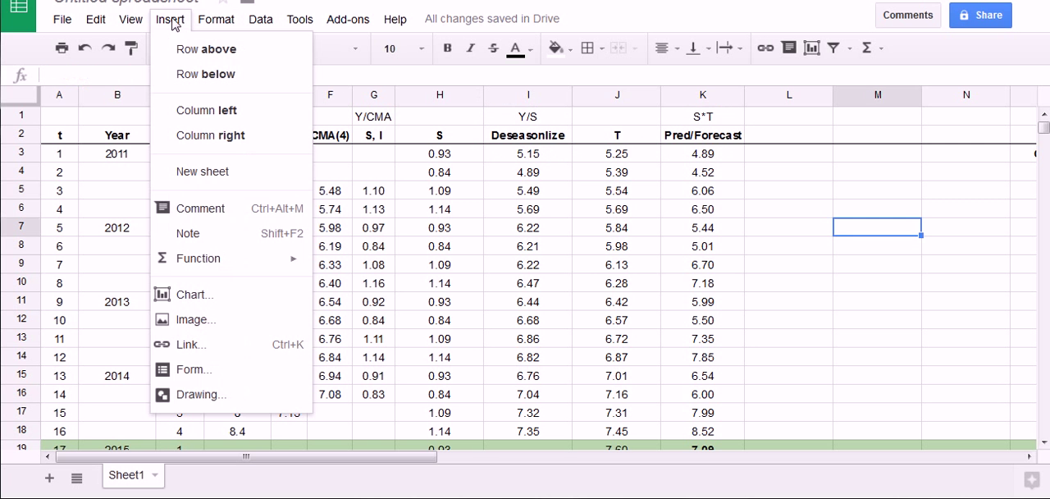
left_click(207, 295)
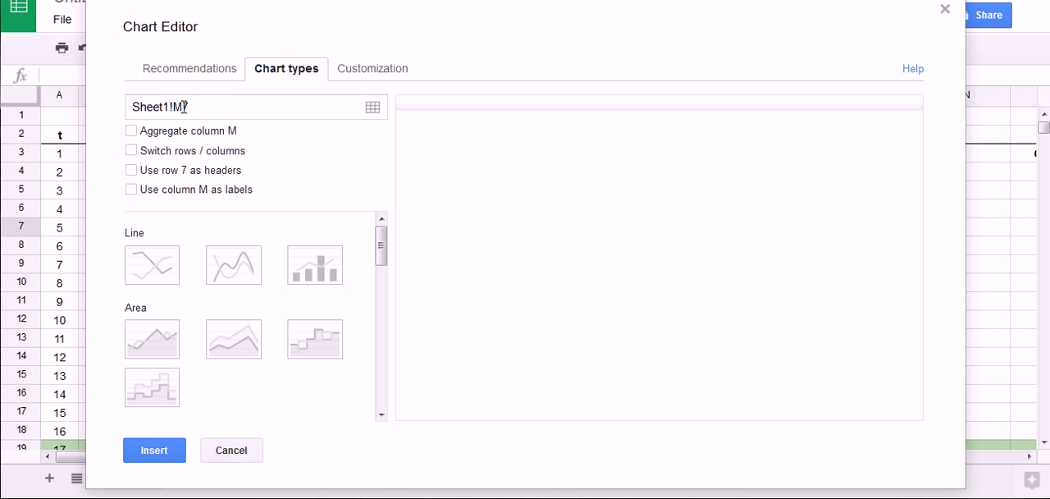
left_click(375, 109)
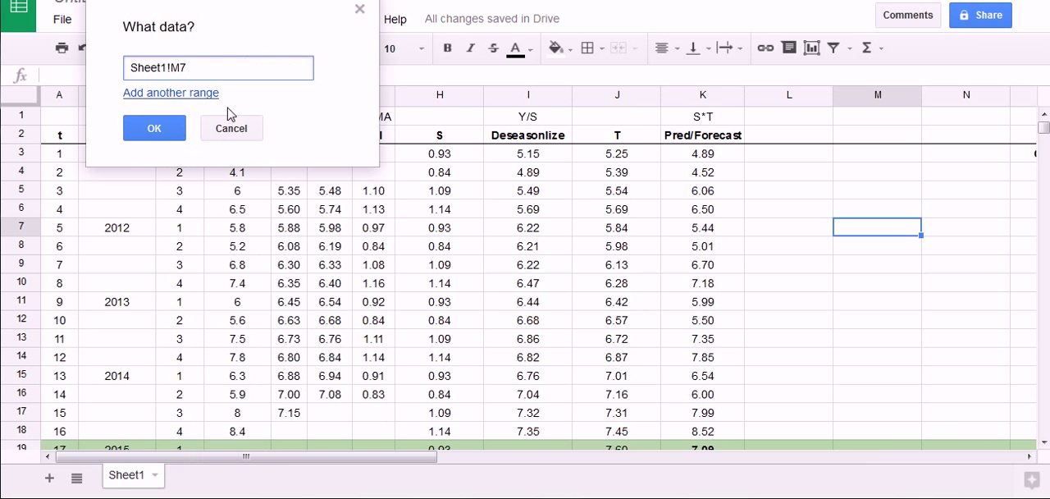
left_click_drag(219, 67, 64, 63)
key("BackSpace")
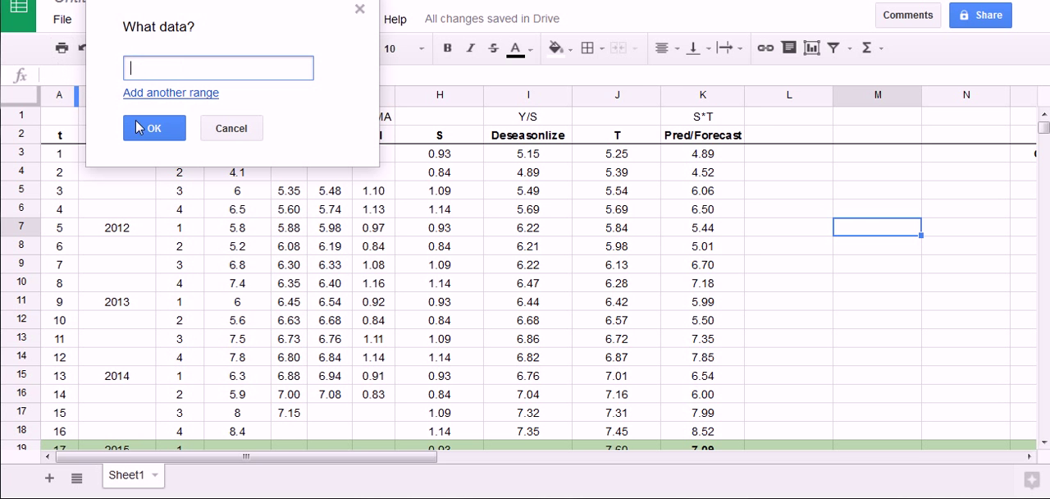
left_click_drag(195, 16, 876, 30)
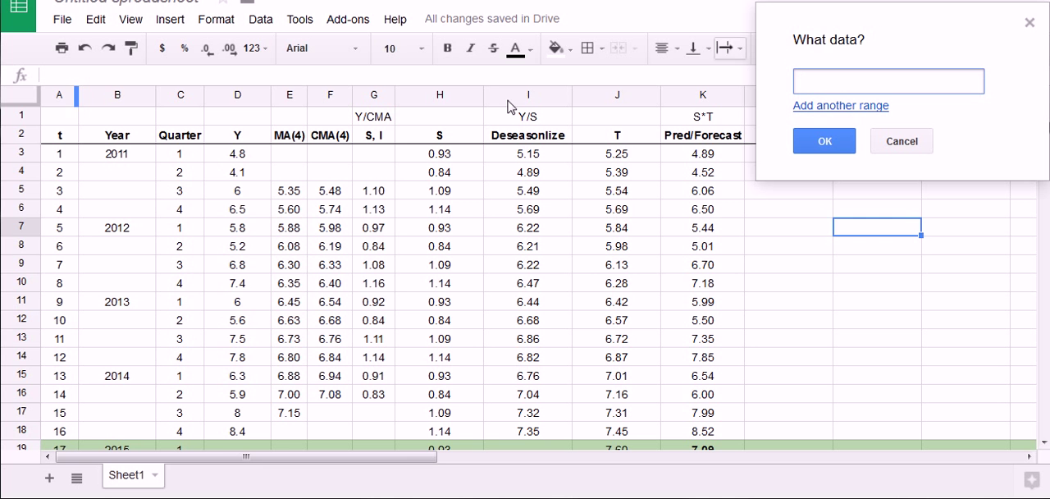
left_click_drag(228, 135, 230, 321)
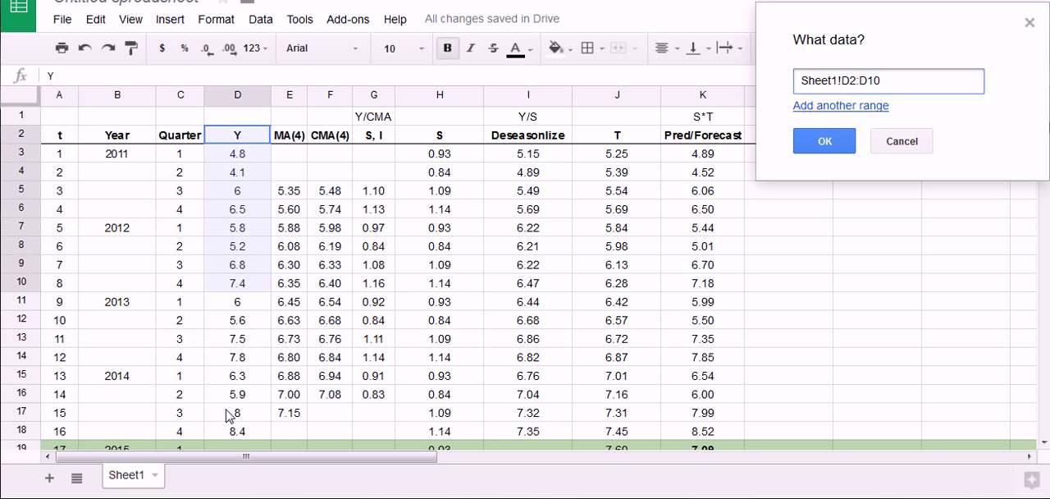
left_click_drag(230, 416, 232, 433)
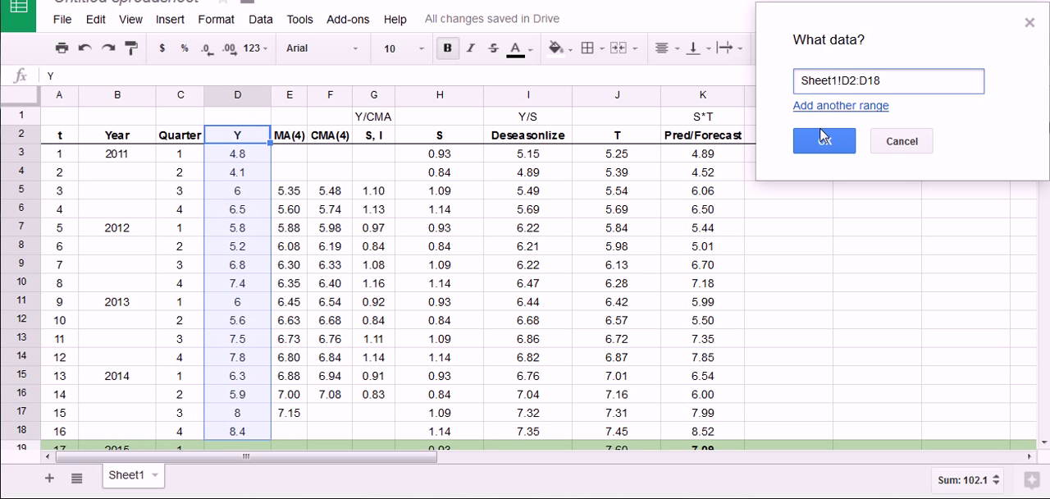
Add the Deseasonlize range I2:I18 and the Pred/Forecast range K2:K22 to the chart data, and choose the straight-line line chart
left_click(833, 107)
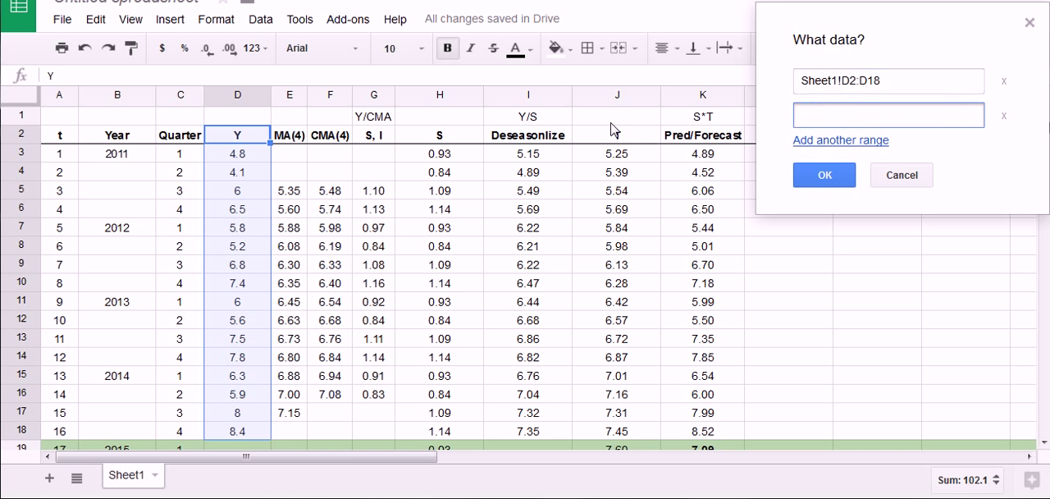
left_click_drag(555, 138, 544, 429)
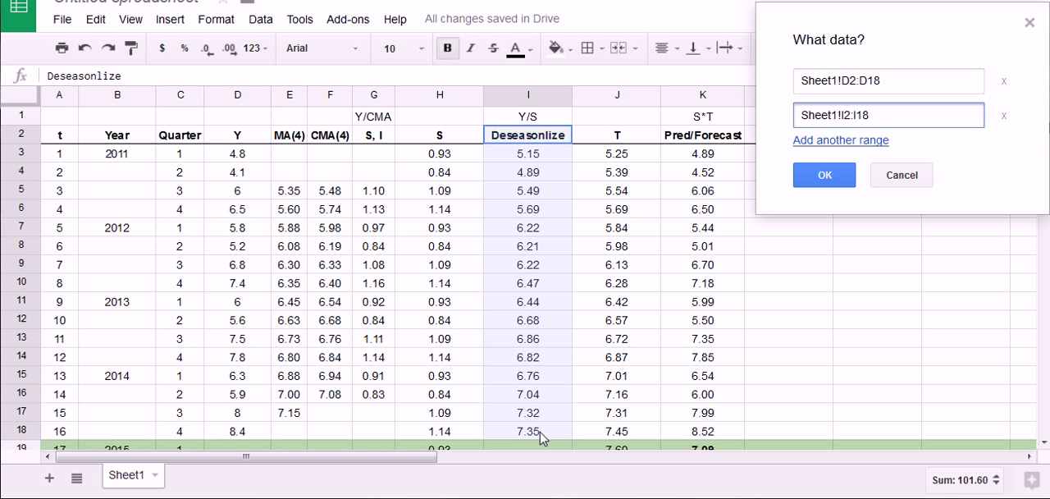
left_click(824, 141)
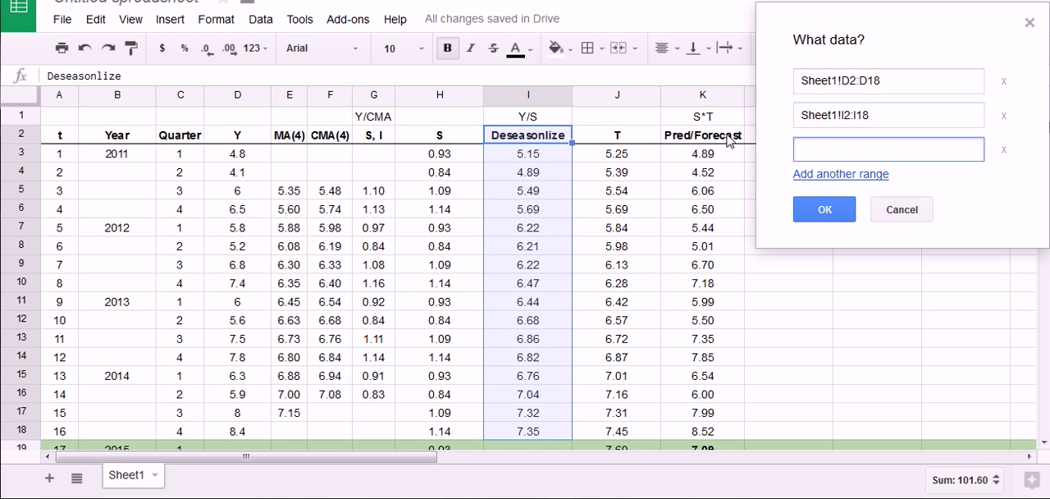
left_click_drag(727, 141, 710, 438)
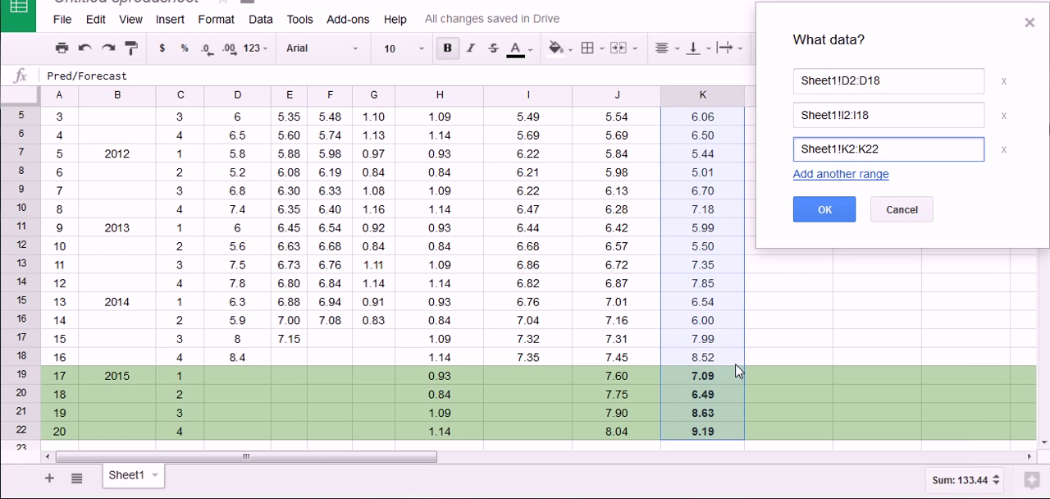
left_click(815, 208)
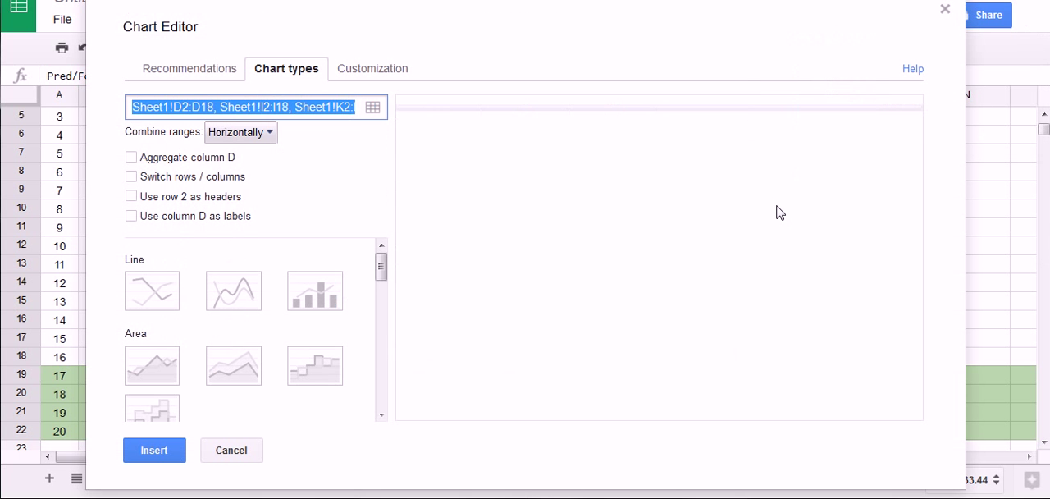
left_click(141, 302)
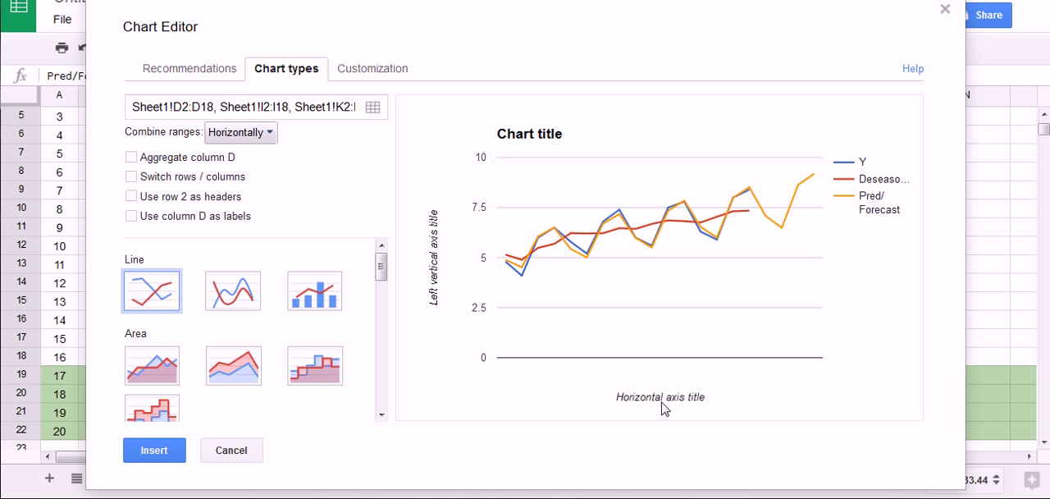
Insert the line chart, move it over the data table starting in column B, and enlarge it to reach column M
left_click(158, 457)
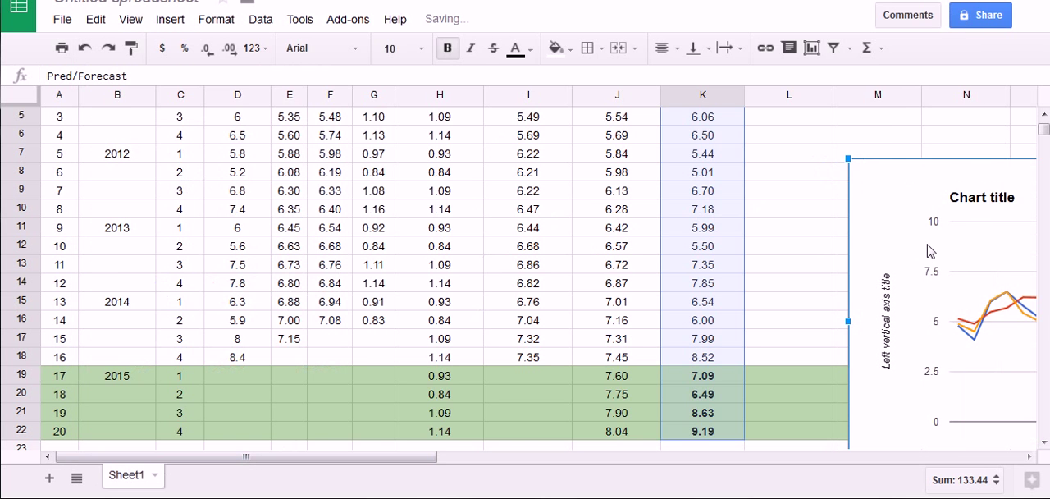
left_click_drag(895, 184, 284, 127)
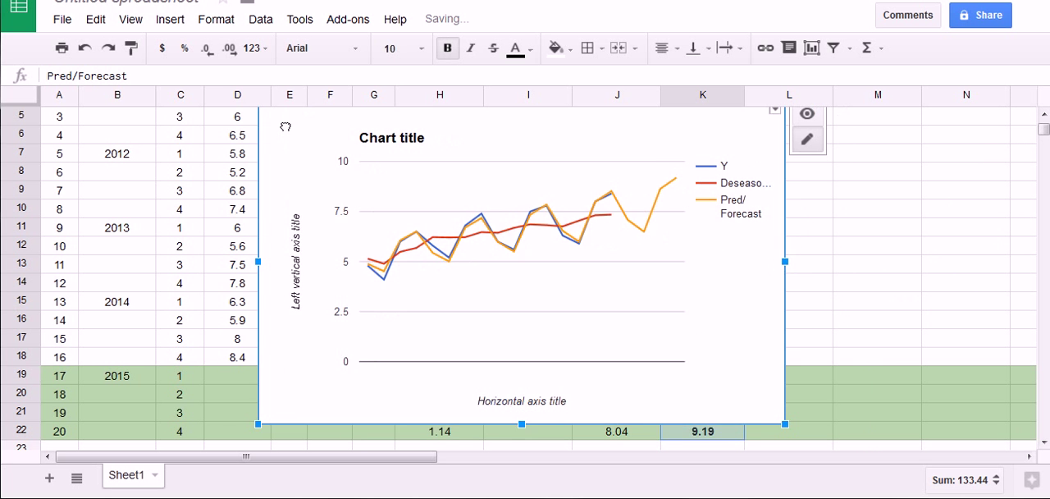
left_click(376, 155)
left_click_drag(368, 145, 288, 140)
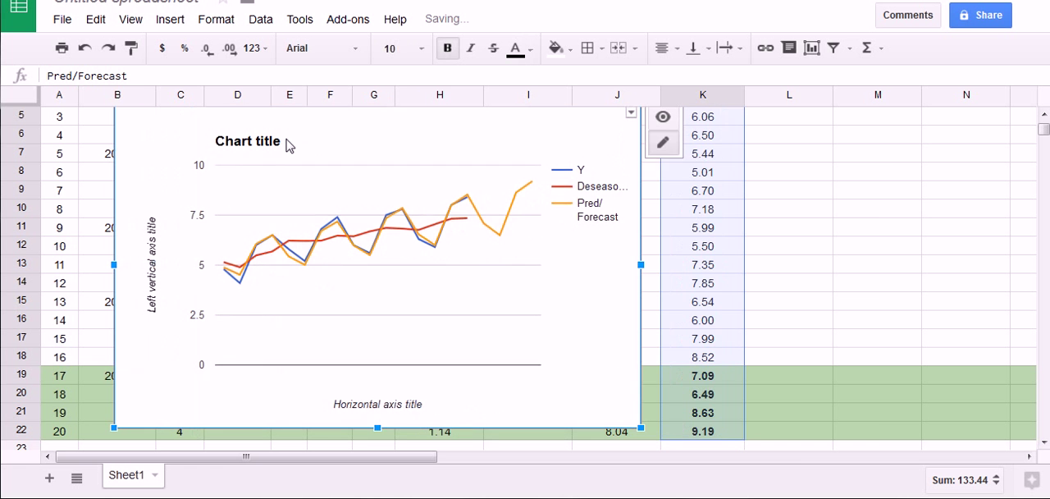
left_click_drag(641, 427, 861, 462)
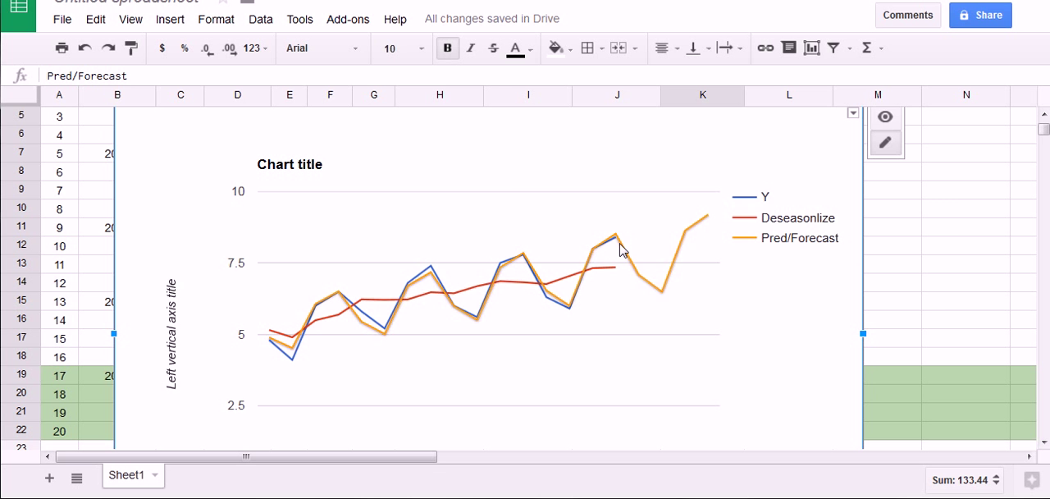
Mark the first and last actual quarters on the chart, circle the Pred/Forecast legend entry and trace its line, then clear the markup
scroll(840, 300, "down", 1)
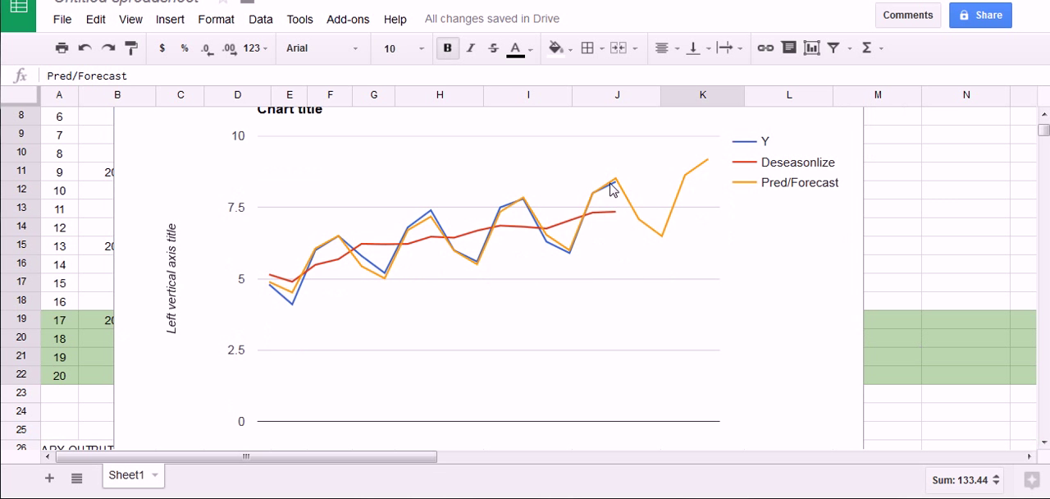
mouse_move(615, 182)
left_mouse_down()
mouse_move(611, 423)
mouse_move(623, 420)
left_mouse_up()
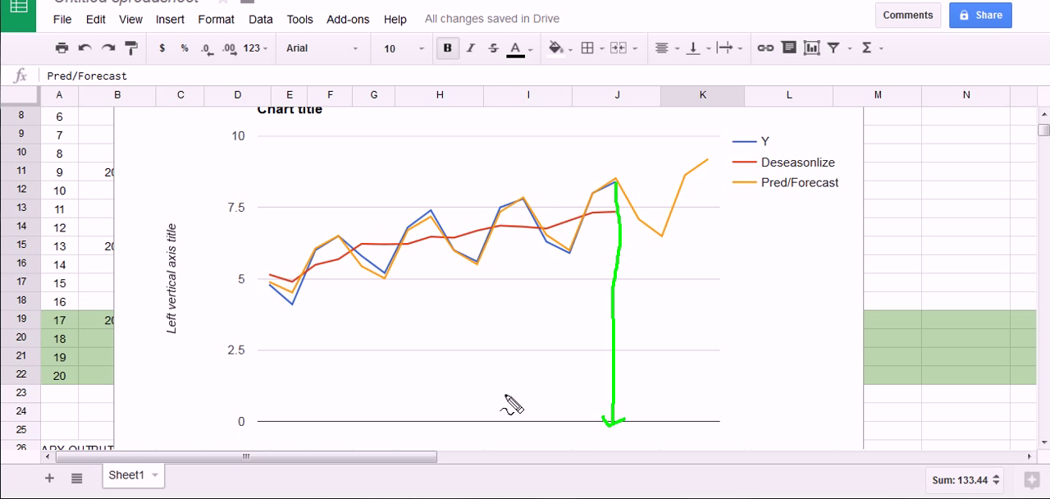
left_click_drag(265, 284, 264, 416)
left_click_drag(260, 416, 274, 418)
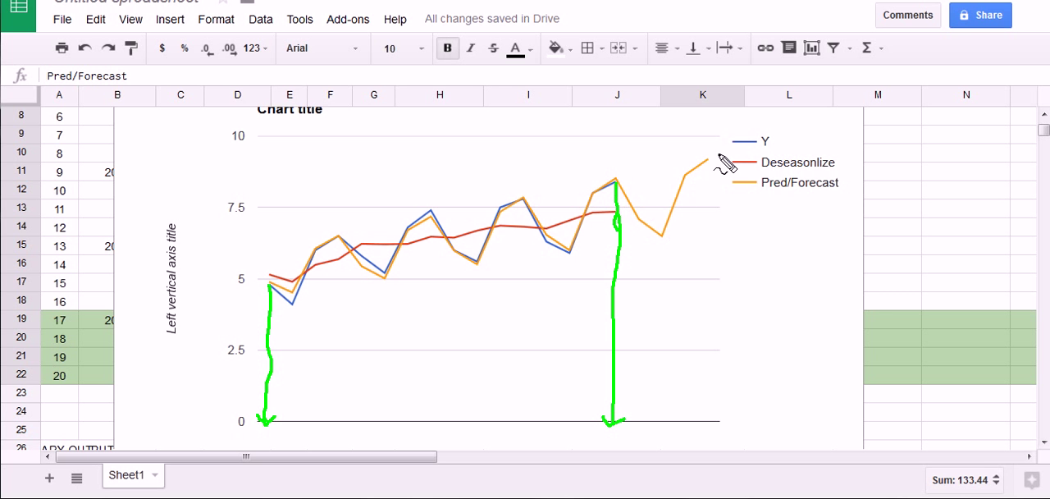
mouse_move(761, 194)
left_mouse_down()
mouse_move(845, 195)
mouse_move(844, 176)
mouse_move(734, 174)
mouse_move(730, 193)
mouse_move(763, 194)
left_mouse_up()
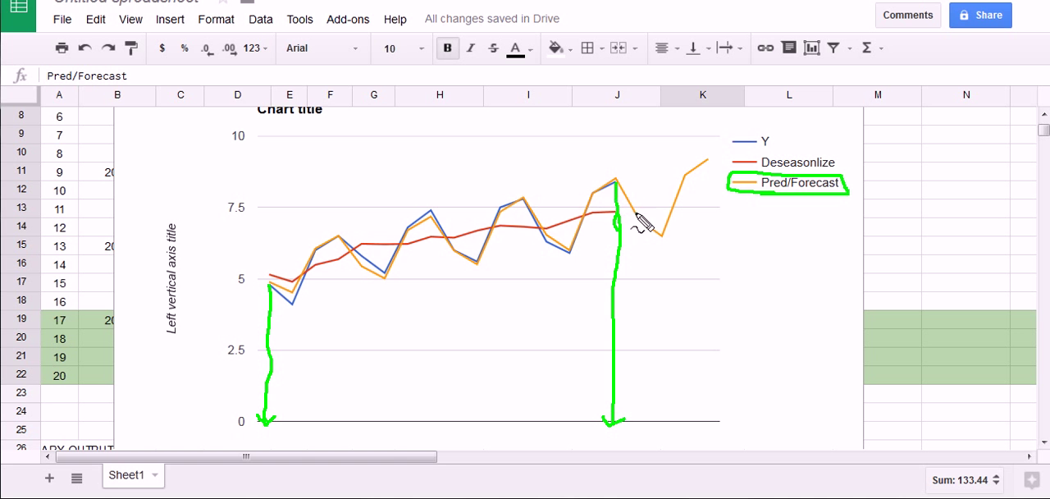
mouse_move(609, 177)
left_mouse_down()
mouse_move(668, 233)
mouse_move(710, 165)
left_mouse_up()
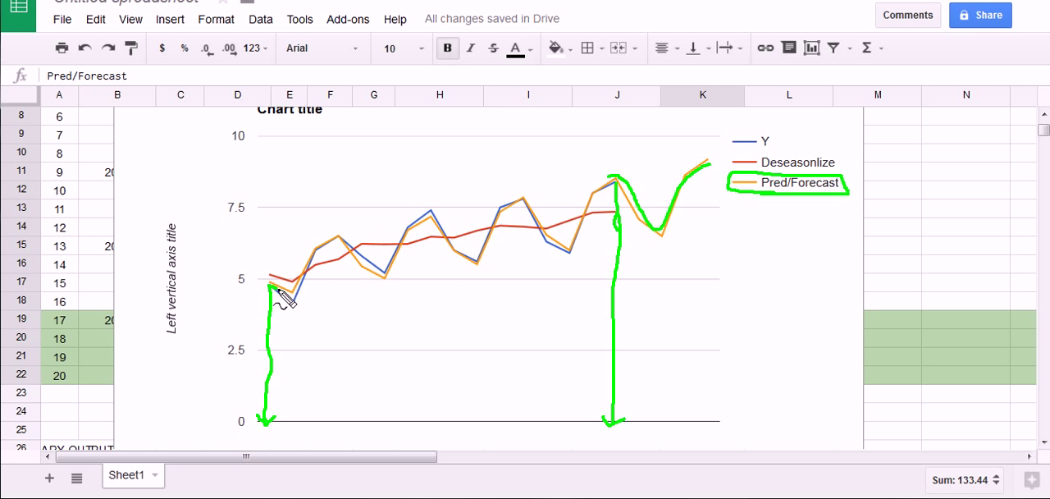
mouse_move(272, 286)
left_mouse_down()
mouse_move(405, 248)
mouse_move(480, 266)
mouse_move(512, 215)
mouse_move(562, 252)
mouse_move(614, 177)
left_mouse_up()
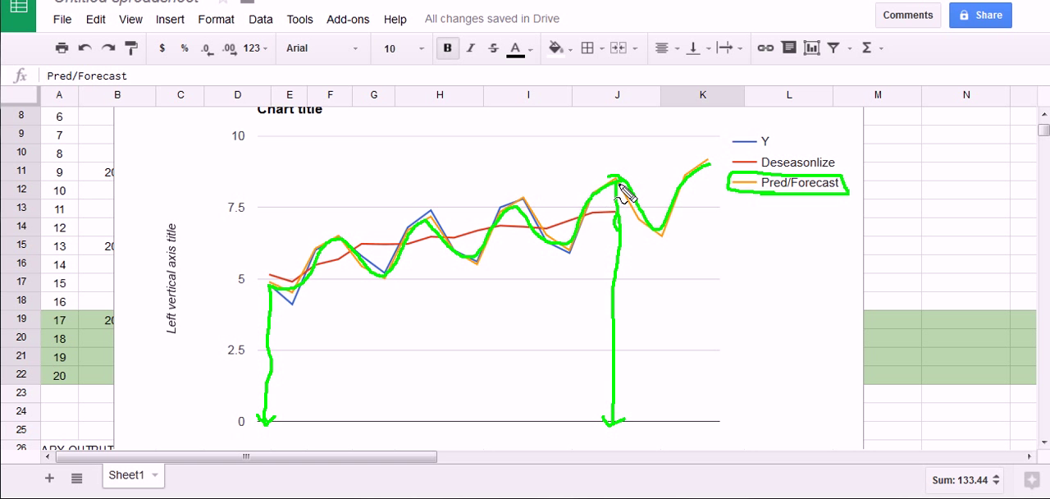
left_click_drag(674, 197, 708, 159)
key("Escape")
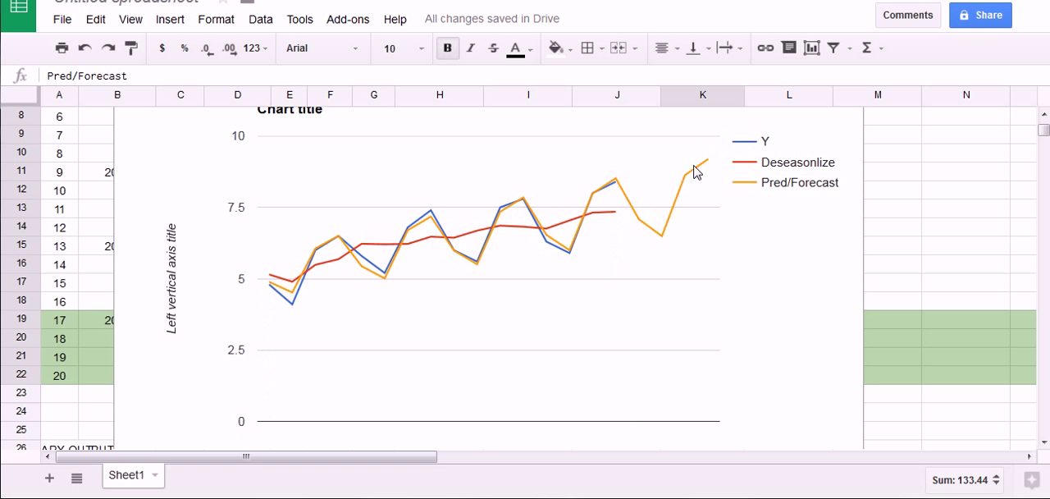
Trace the 2015 forecast portion and sketch the rising trend line across the chart with temporary markup, clearing it when done
key("ctrl+shift+d")
mouse_move(616, 182)
left_mouse_down()
mouse_move(660, 232)
mouse_move(704, 164)
left_mouse_up()
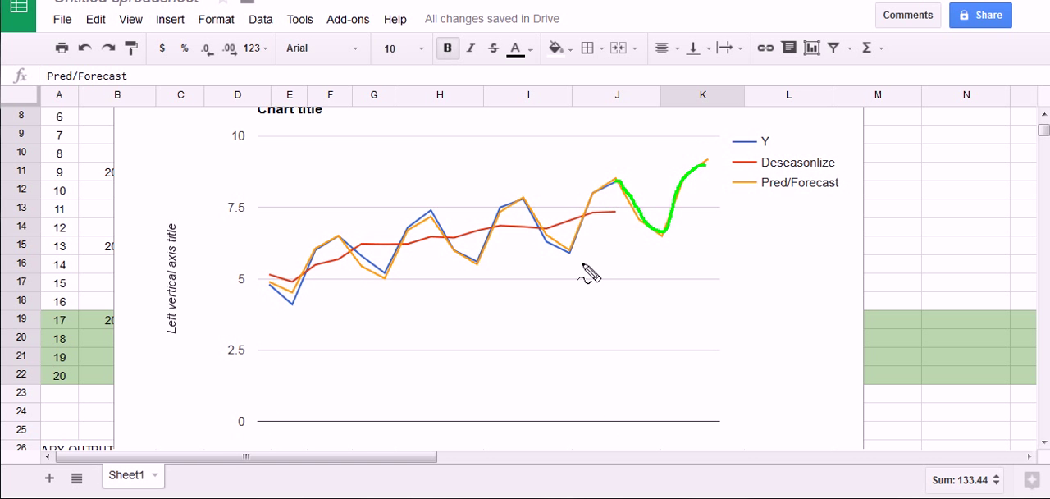
key("Escape")
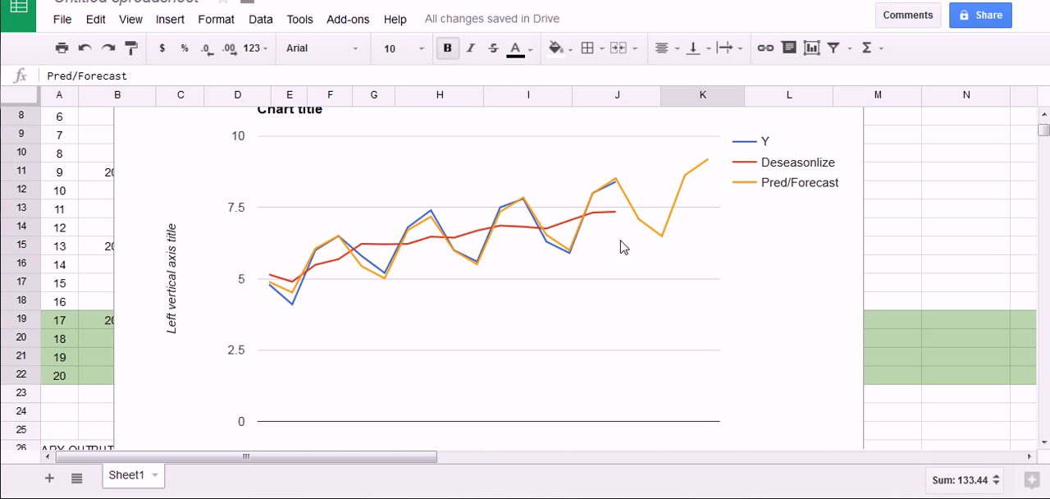
key("ctrl+shift+d")
left_click_drag(596, 232, 651, 210)
key("Escape")
key("ctrl+shift+d")
mouse_move(263, 291)
left_mouse_down()
mouse_move(574, 226)
mouse_move(710, 184)
mouse_move(703, 200)
left_mouse_up()
mouse_move(268, 288)
left_mouse_down()
mouse_move(257, 298)
mouse_move(271, 300)
left_mouse_up()
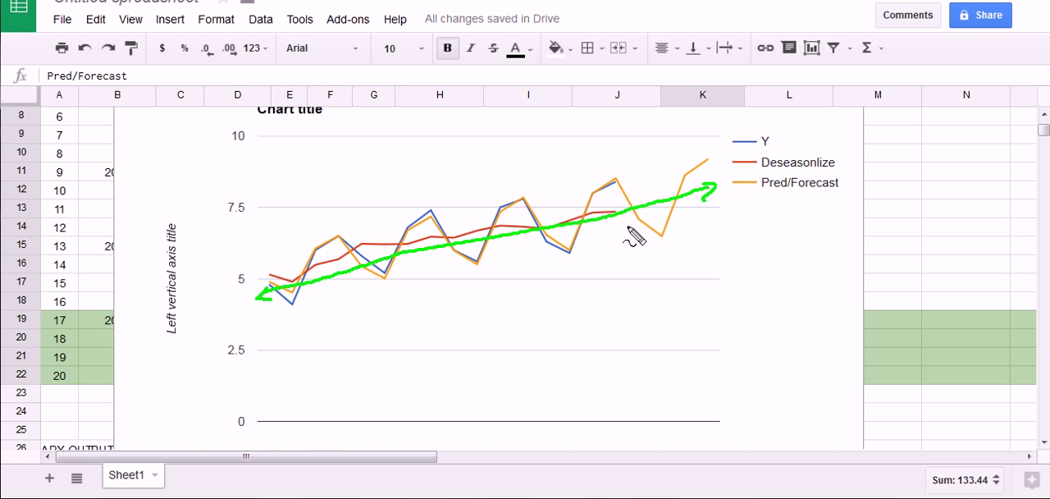
mouse_move(605, 192)
left_mouse_down()
mouse_move(624, 190)
mouse_move(649, 238)
mouse_move(666, 238)
mouse_move(685, 185)
mouse_move(714, 159)
left_mouse_up()
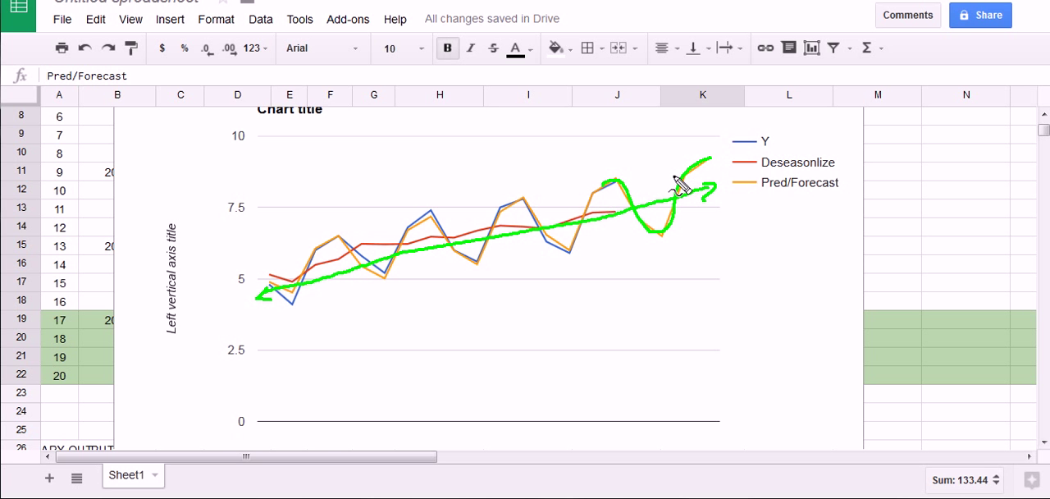
key("Escape")
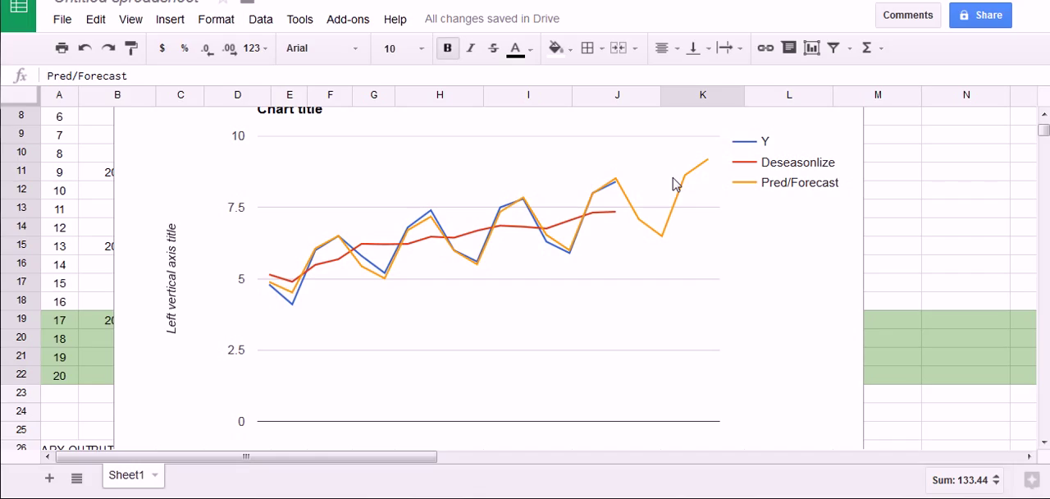
Move the chart below the data table so its upper edge sits at row 25
left_click(809, 136)
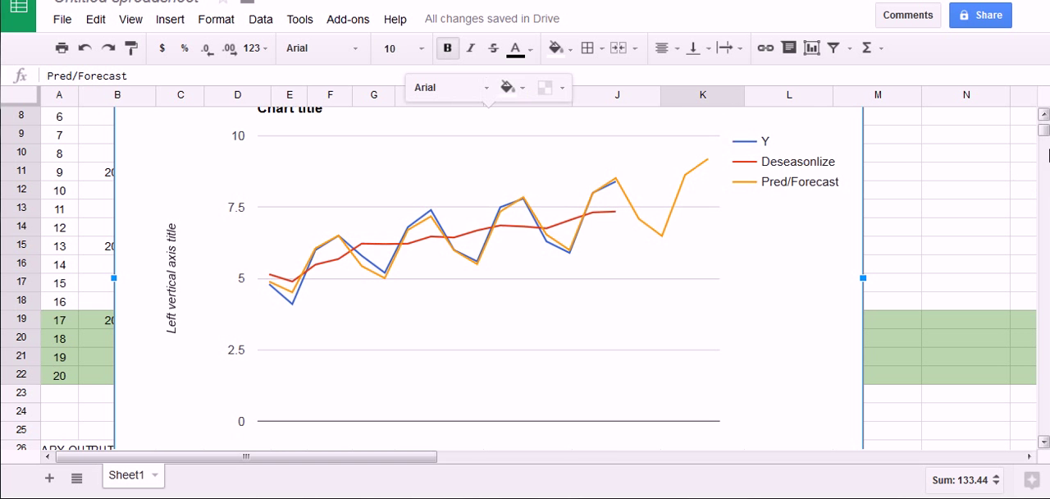
scroll(943, 164, "up", 2)
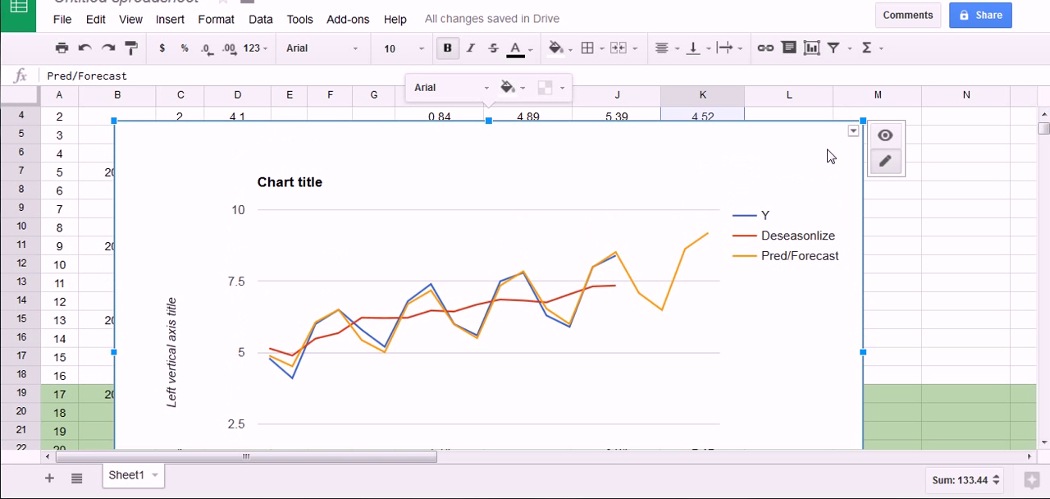
left_click_drag(828, 156, 872, 481)
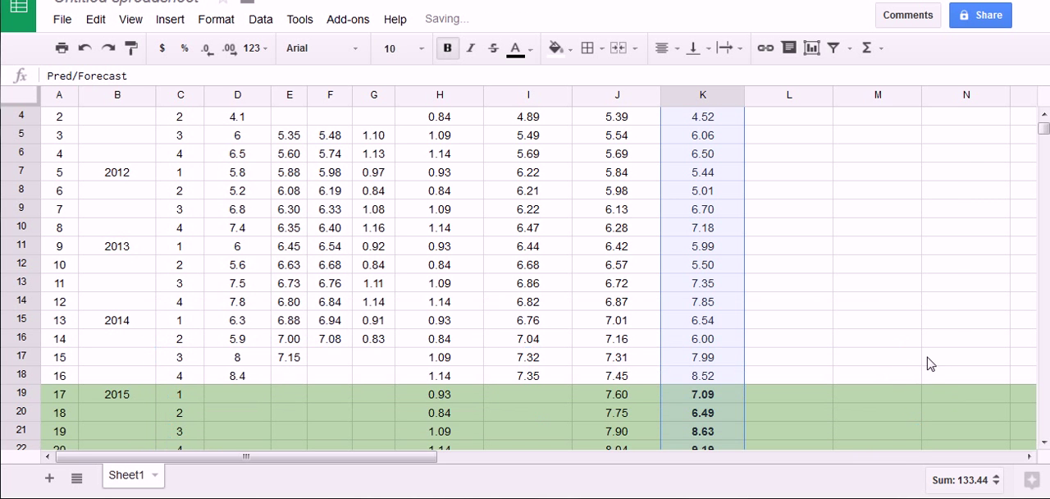
scroll(903, 336, "down", 2)
left_click(886, 303)
scroll(890, 345, "down", 1)
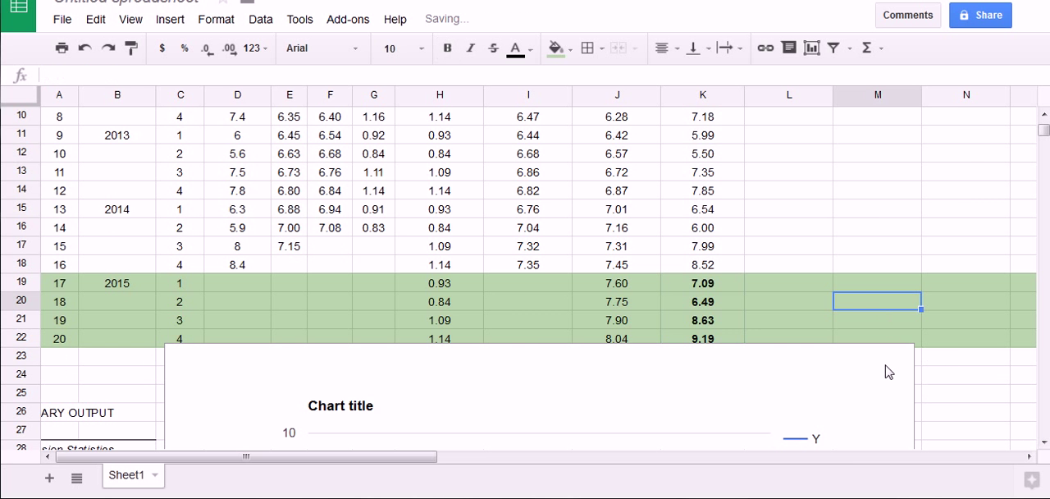
left_click(876, 375)
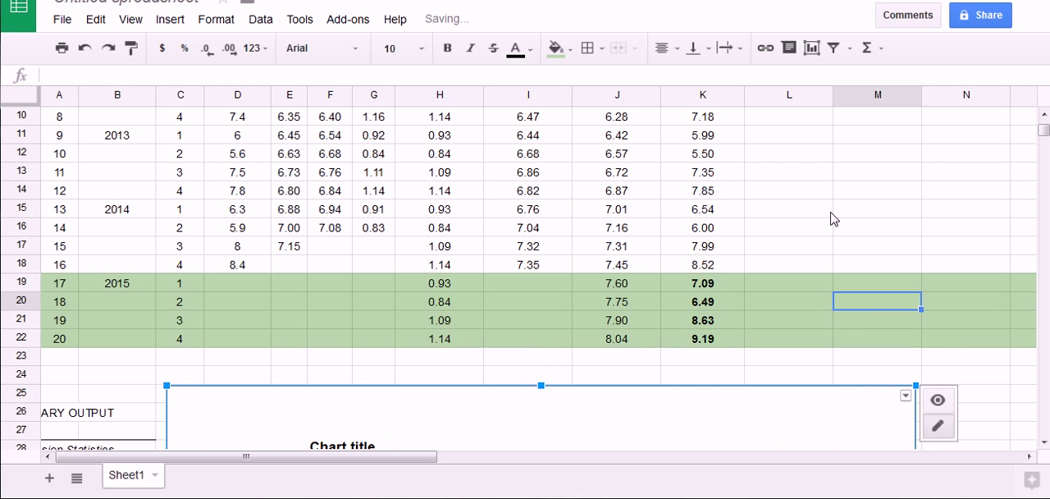
Enter the label MSE in cell M12
left_click(820, 158)
left_click(859, 164)
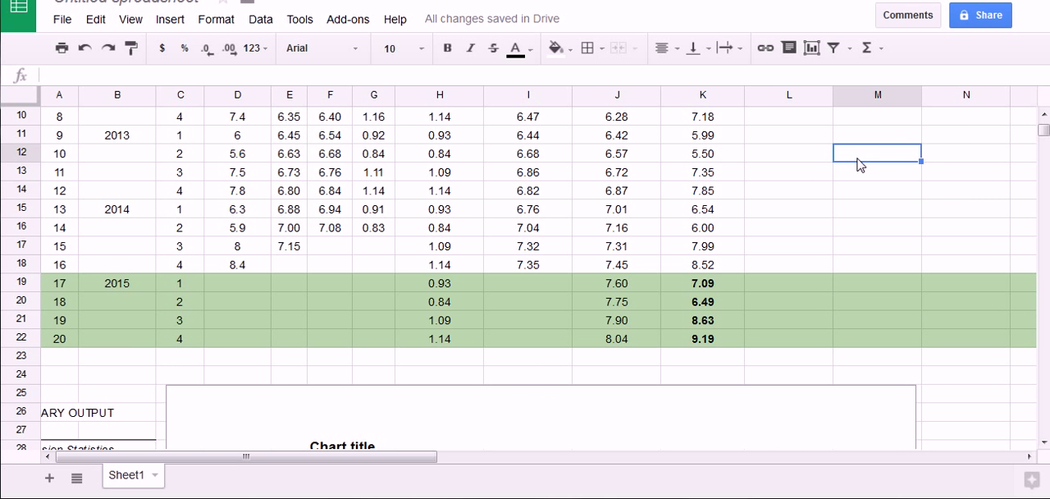
type("MSE")
key("Return")
type("=")
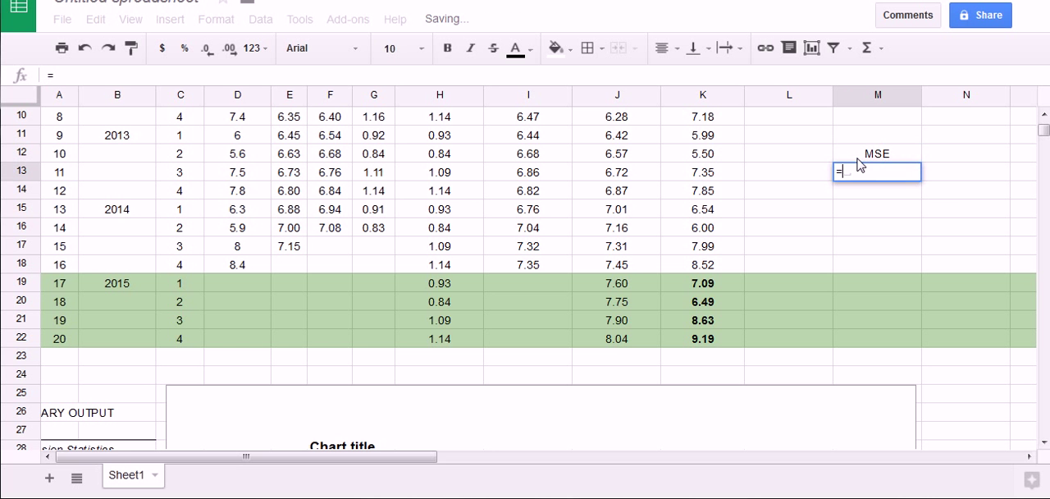
key("Escape")
left_click(859, 212)
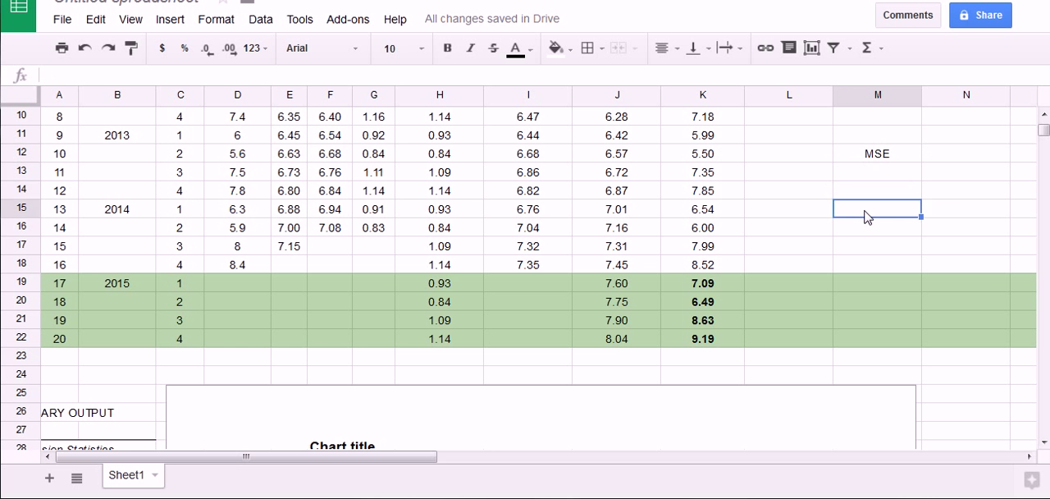
Circle the Y and Pred/Forecast headers and their first two quarterly values for comparison
scroll(868, 217, "up", 2)
scroll(868, 217, "up", 1)
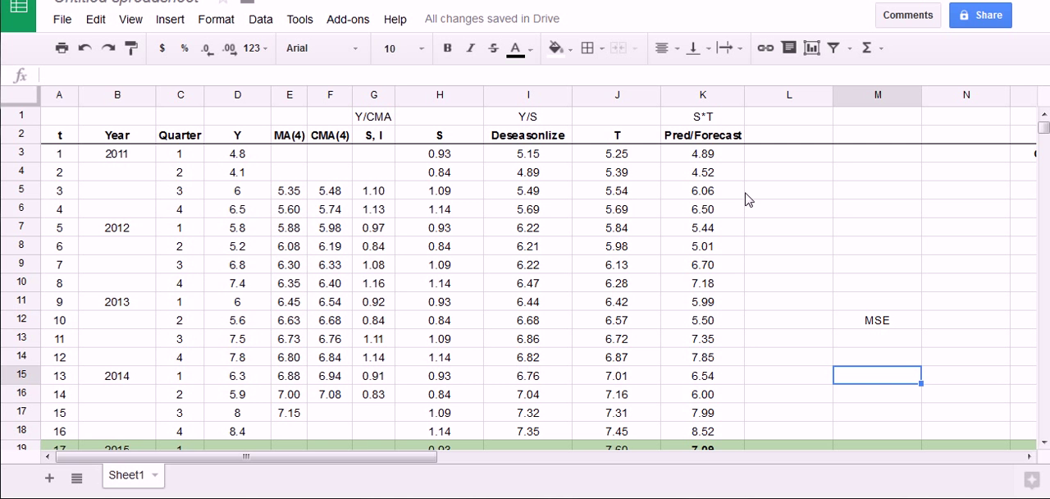
mouse_move(690, 156)
left_mouse_down()
mouse_move(727, 155)
mouse_move(720, 146)
left_mouse_up()
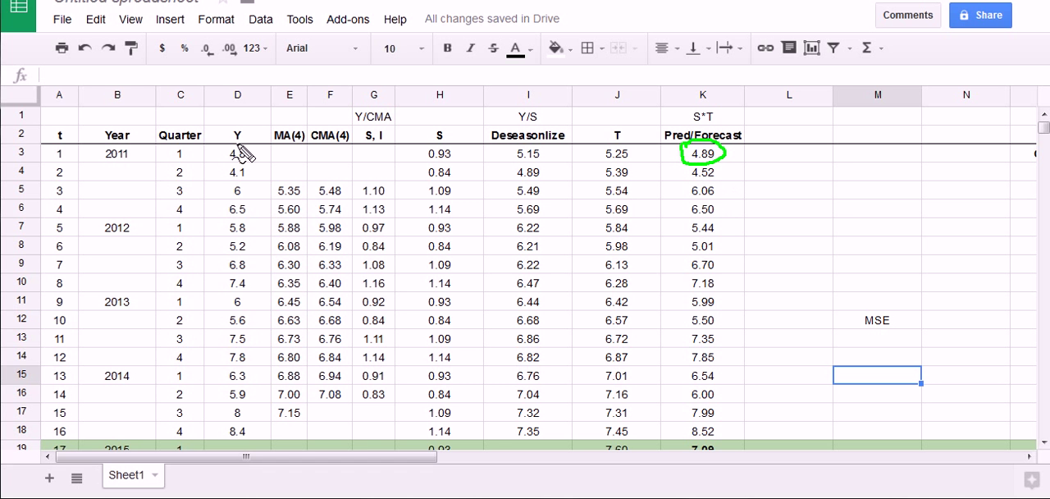
mouse_move(239, 144)
left_mouse_down()
mouse_move(218, 164)
mouse_move(250, 147)
mouse_move(252, 168)
left_mouse_up()
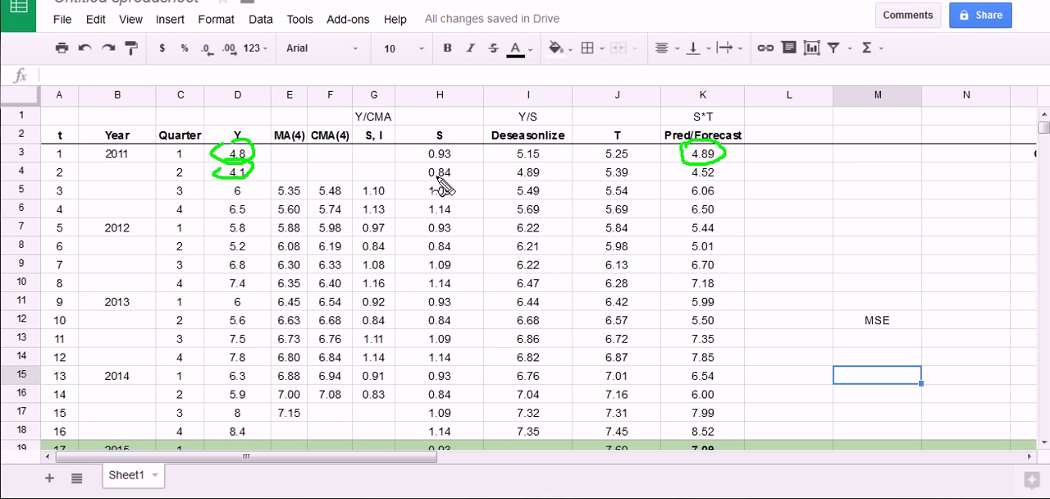
mouse_move(698, 169)
left_mouse_down()
mouse_move(720, 173)
mouse_move(686, 165)
left_mouse_up()
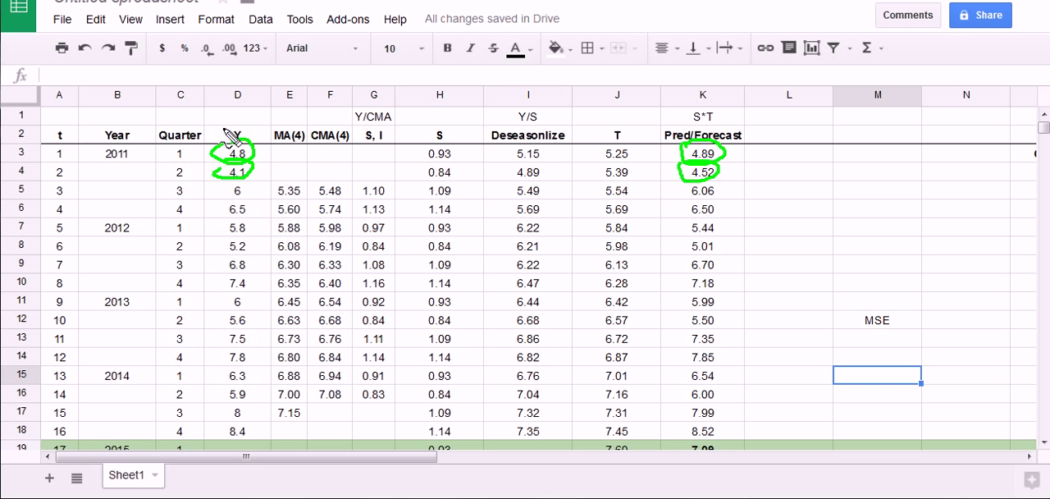
left_click_drag(229, 135, 234, 128)
mouse_move(666, 138)
left_mouse_down()
mouse_move(742, 143)
mouse_move(652, 151)
mouse_move(648, 139)
left_mouse_up()
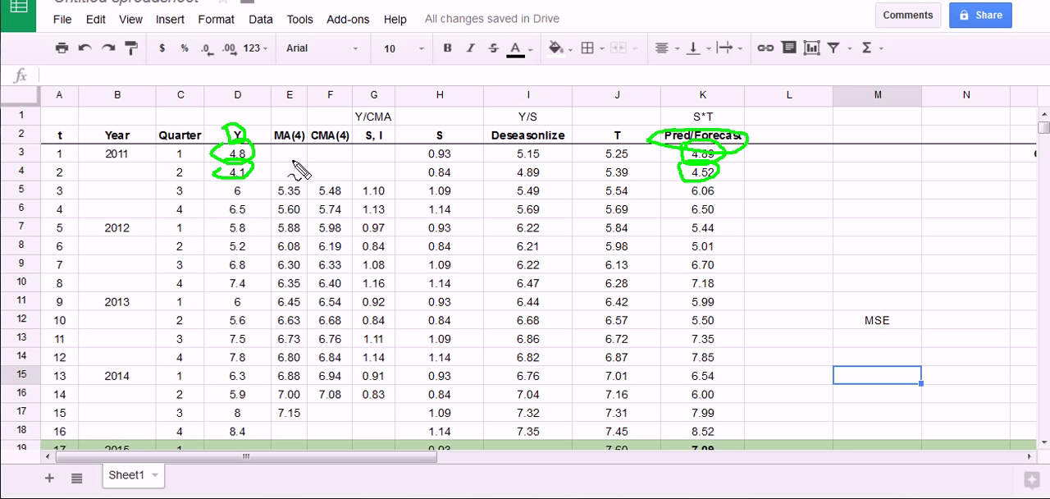
Handwrite the first squared error, (4.8 - 4.89)², beside the table as temporary markup
mouse_move(825, 170)
left_mouse_down()
mouse_move(819, 182)
mouse_move(838, 180)
left_mouse_up()
mouse_move(838, 170)
left_mouse_down()
mouse_move(836, 194)
mouse_move(859, 192)
mouse_move(875, 172)
mouse_move(924, 194)
mouse_move(965, 182)
mouse_move(963, 194)
left_mouse_up()
key("Escape")
key("ctrl+shift+d")
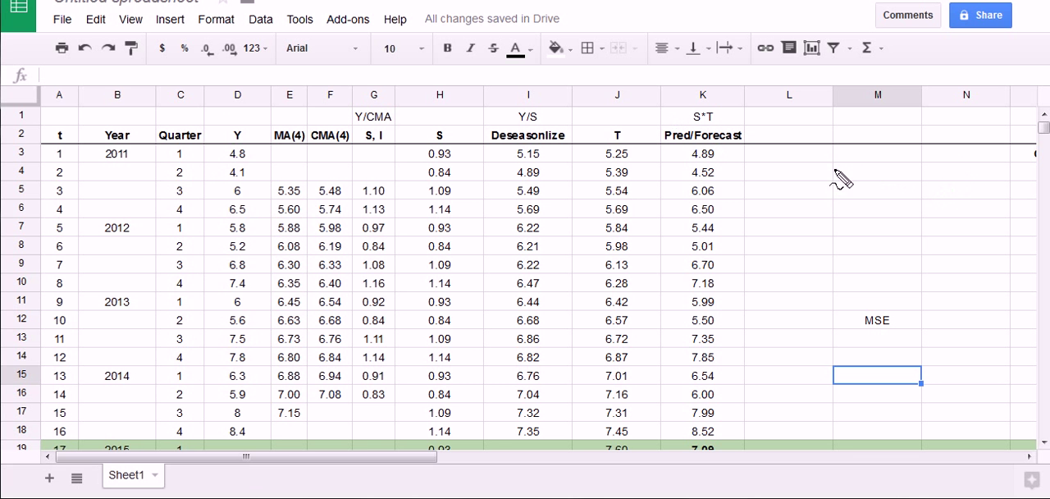
left_click_drag(837, 170, 853, 189)
mouse_move(846, 168)
left_mouse_down()
mouse_move(846, 197)
mouse_move(858, 195)
left_mouse_up()
mouse_move(886, 168)
left_mouse_down()
mouse_move(875, 194)
mouse_move(874, 184)
mouse_move(918, 183)
mouse_move(944, 187)
mouse_move(935, 197)
mouse_move(970, 199)
left_mouse_up()
left_click_drag(976, 164, 956, 215)
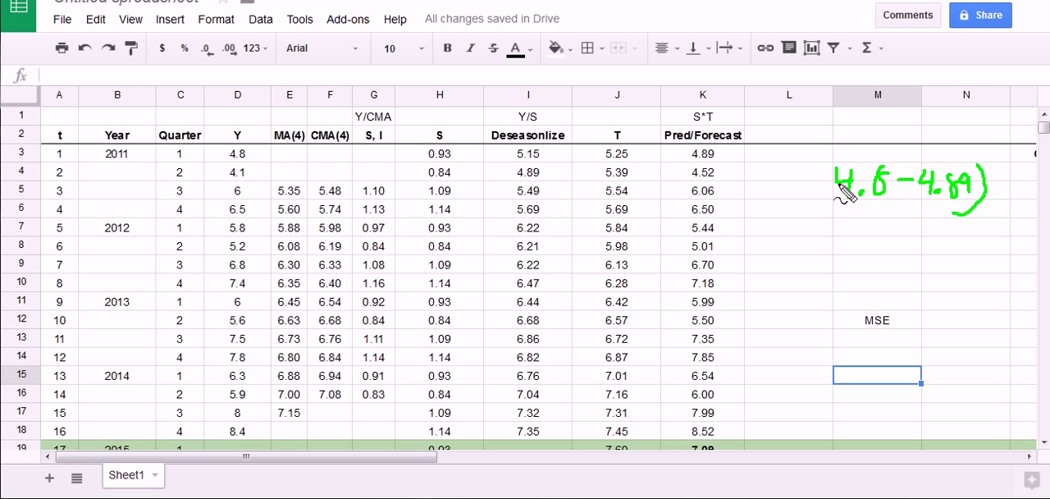
left_click_drag(827, 168, 823, 205)
left_click_drag(985, 152, 994, 162)
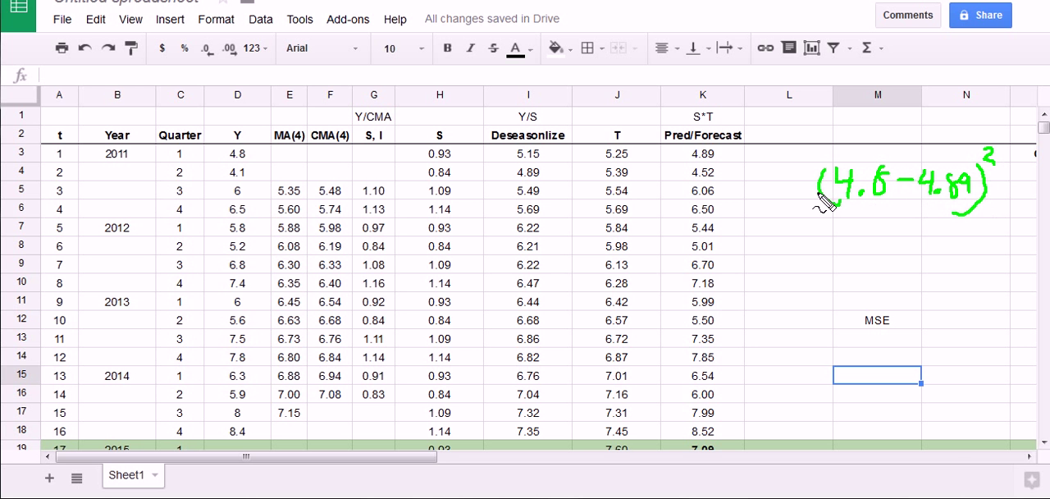
Mark the Pred/Forecast rows through t = 16 for squared errors, and check where the actual Y data ends before 2015
left_click_drag(727, 152, 746, 152)
mouse_move(725, 179)
left_mouse_down()
mouse_move(755, 178)
mouse_move(751, 191)
left_mouse_up()
left_click_drag(735, 211, 751, 208)
left_click_drag(725, 430, 751, 428)
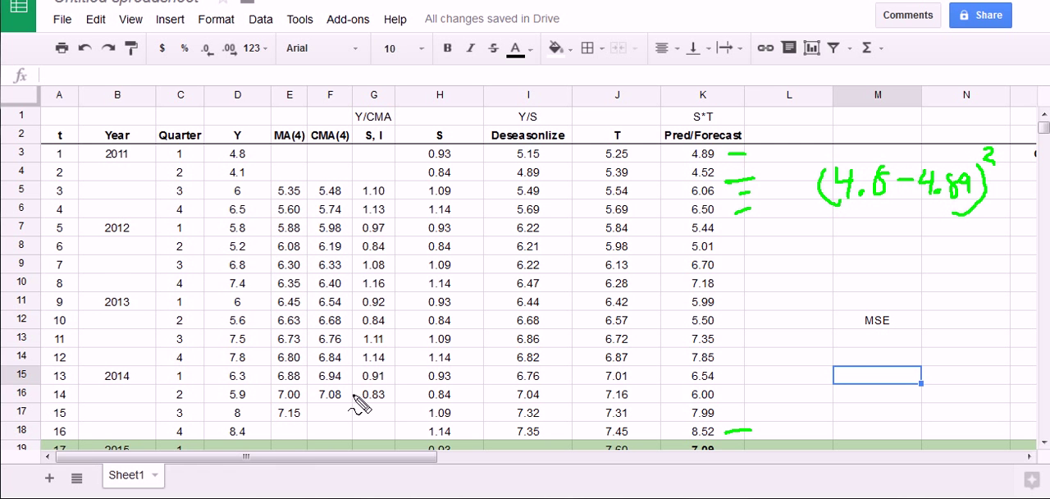
scroll(311, 392, "down", 2)
mouse_move(220, 327)
left_mouse_down()
mouse_move(262, 324)
mouse_move(222, 330)
left_mouse_up()
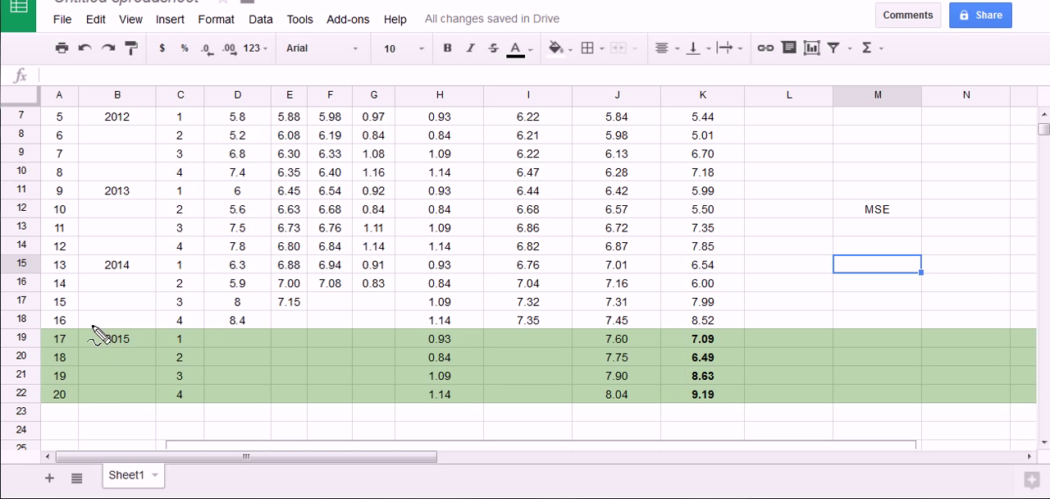
mouse_move(89, 333)
left_mouse_down()
mouse_move(104, 421)
mouse_move(133, 339)
left_mouse_up()
scroll(319, 343, "up", 1)
scroll(320, 343, "up", 1)
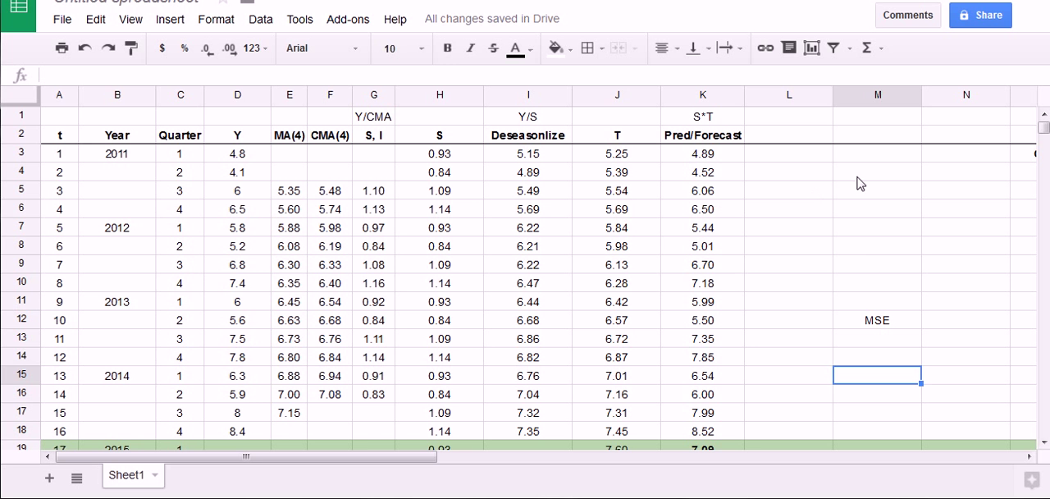
Label cell L2, next to the Pred/Forecast header, as (Y - Yhat)^2
left_click(793, 137)
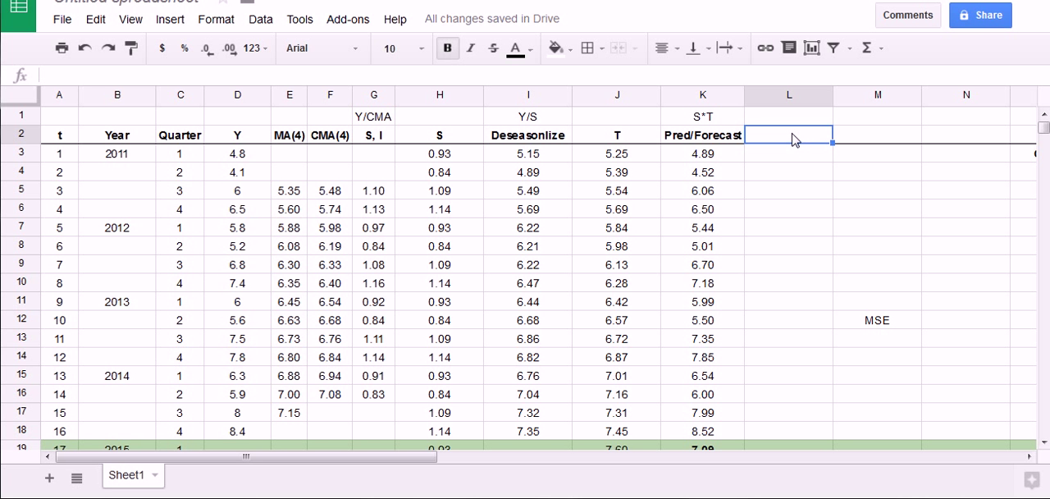
scroll(768, 247, "down", 5)
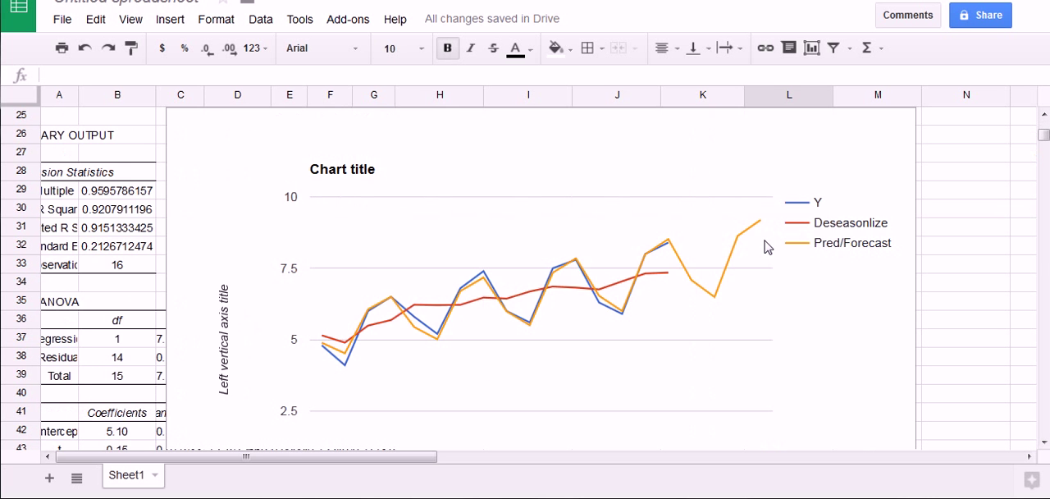
scroll(768, 247, "down", 1)
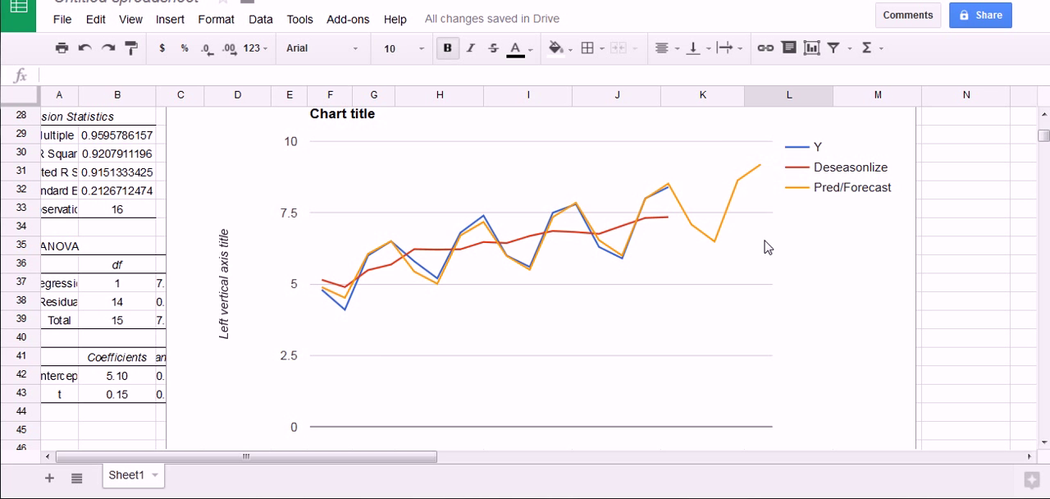
scroll(768, 247, "up", 9)
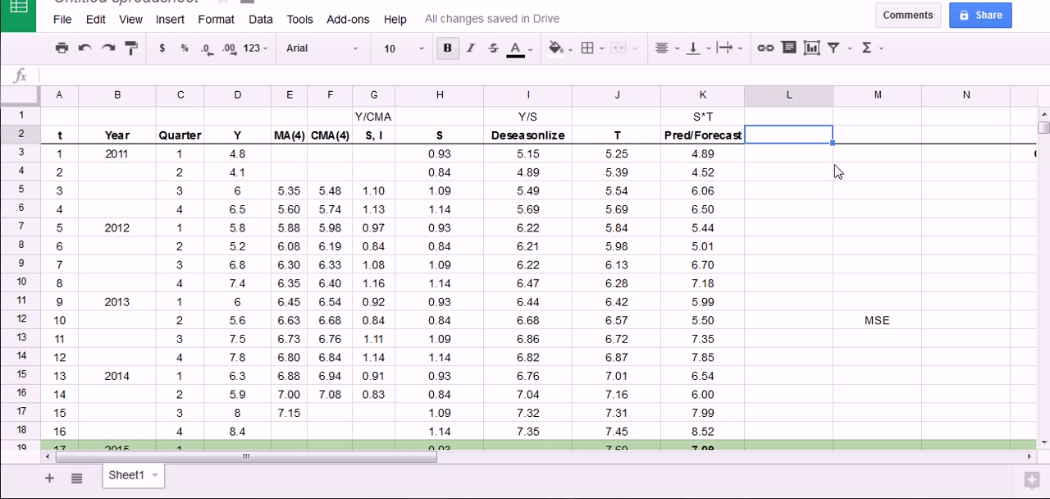
type("(Y - ")
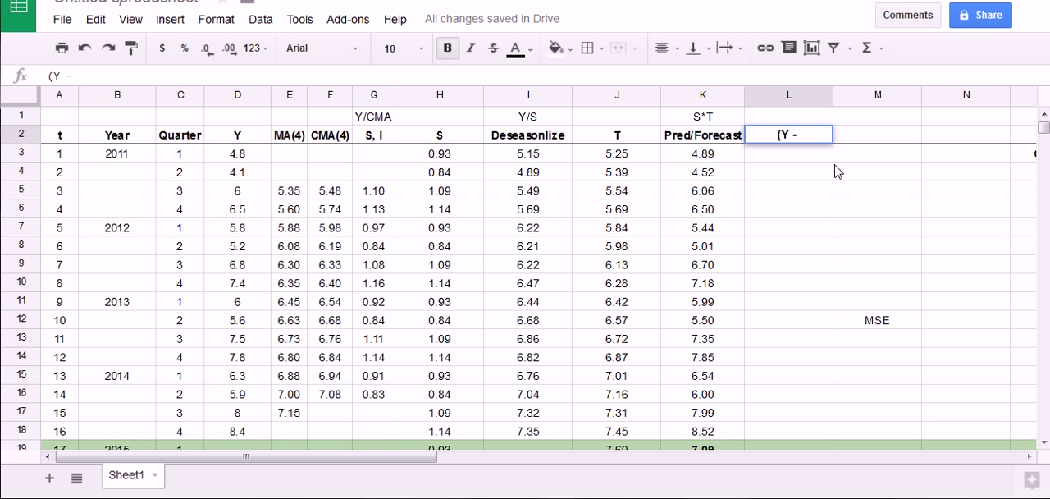
type("Yhat")
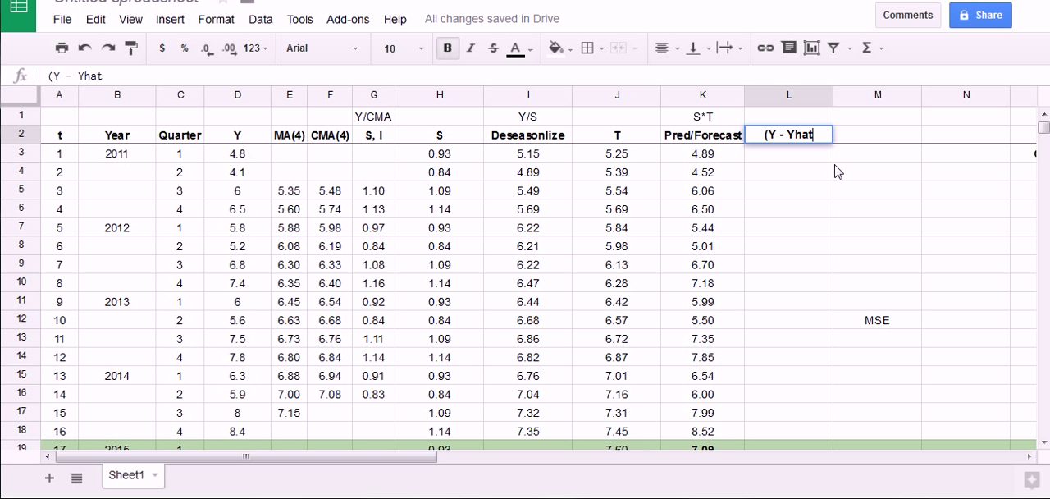
type(")^2")
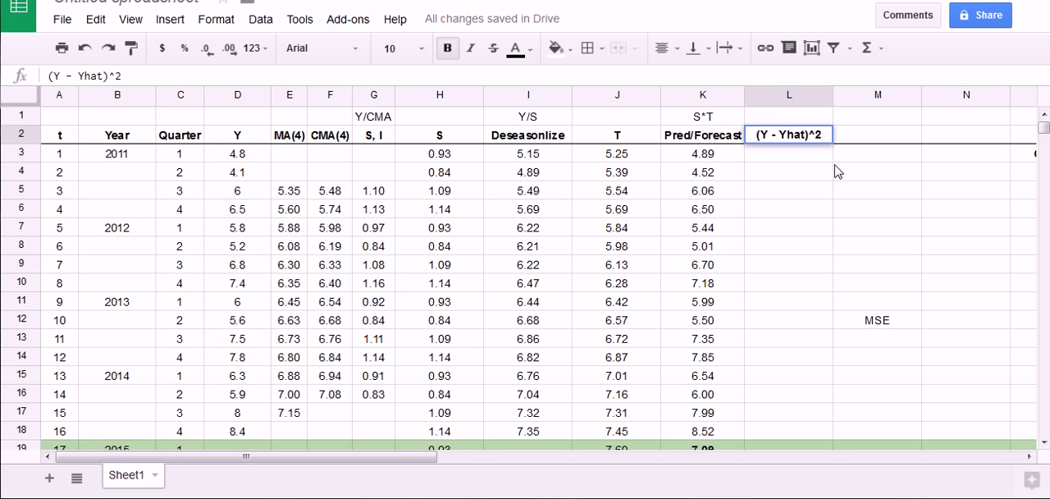
key("Return")
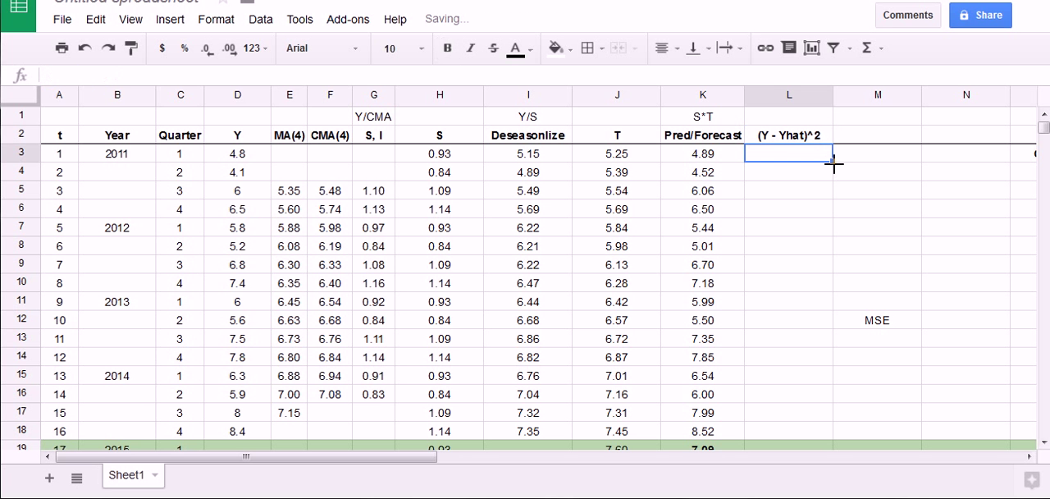
Enter the squared-error formula =(D3-K3)^2 in cell L3 for the first quarter
type("=")
left_click(239, 160)
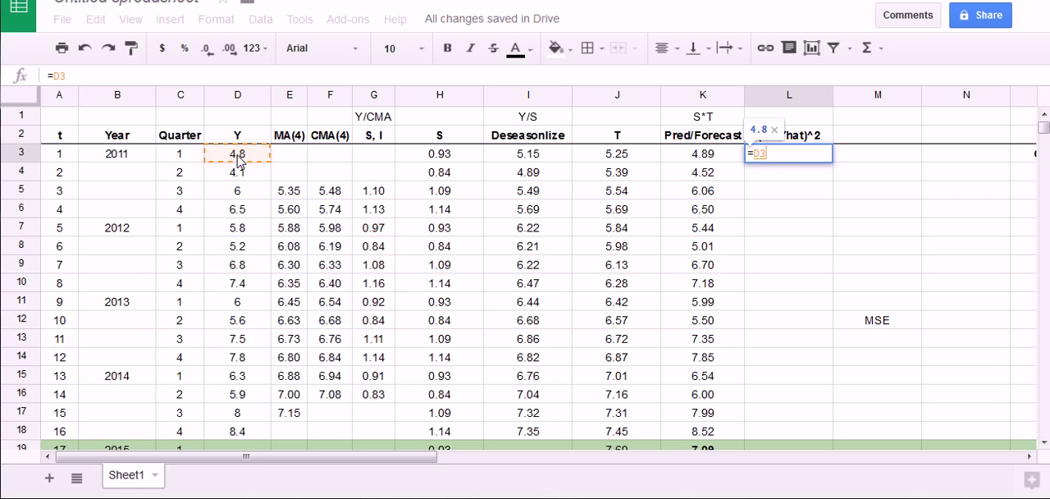
type("-")
left_click(742, 157)
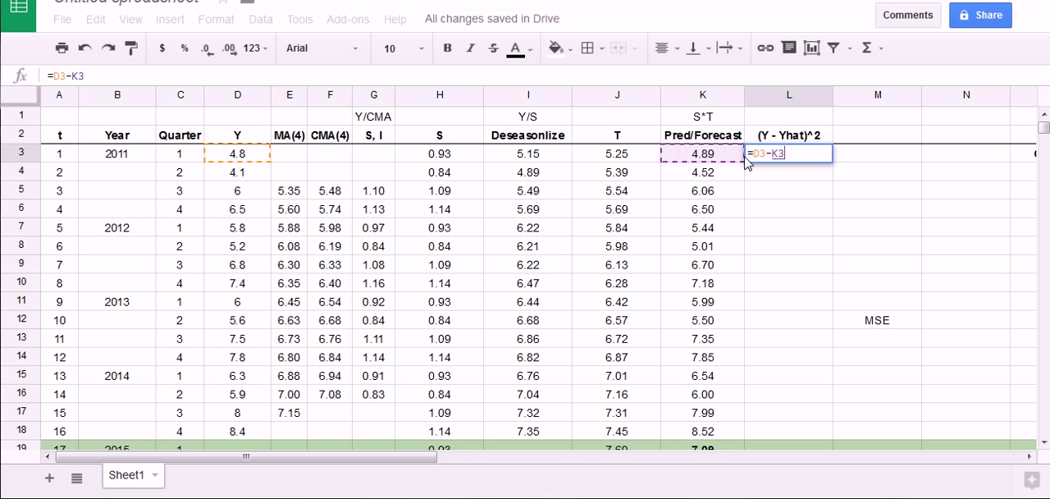
left_click(751, 153)
type("(")
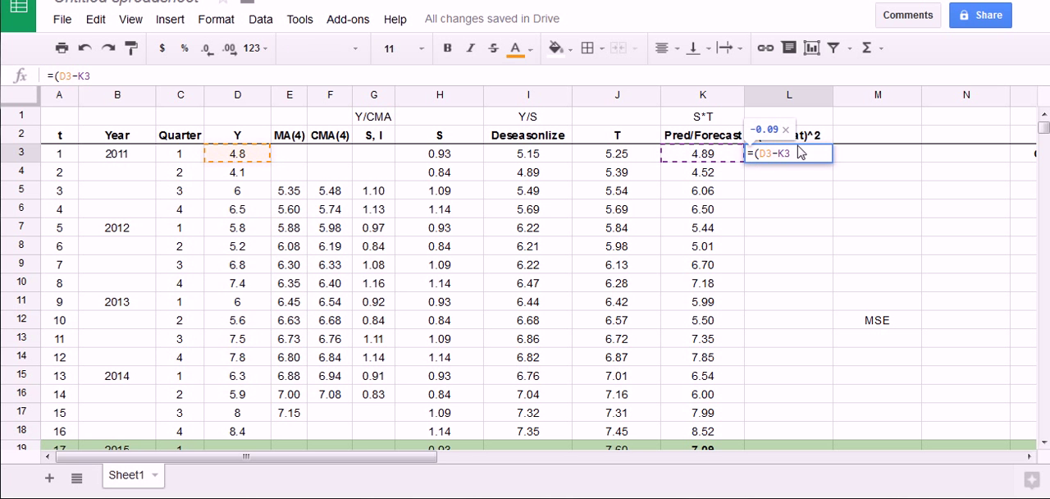
type(")^")
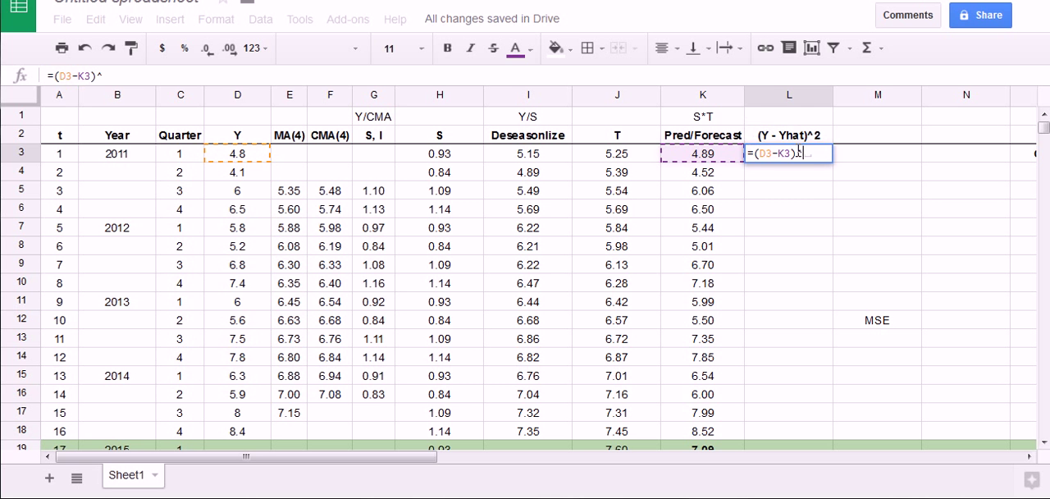
type("2")
key("Return")
Fill the squared-error formula from L3 down through L18 and format the values to two decimal places
left_click(799, 158)
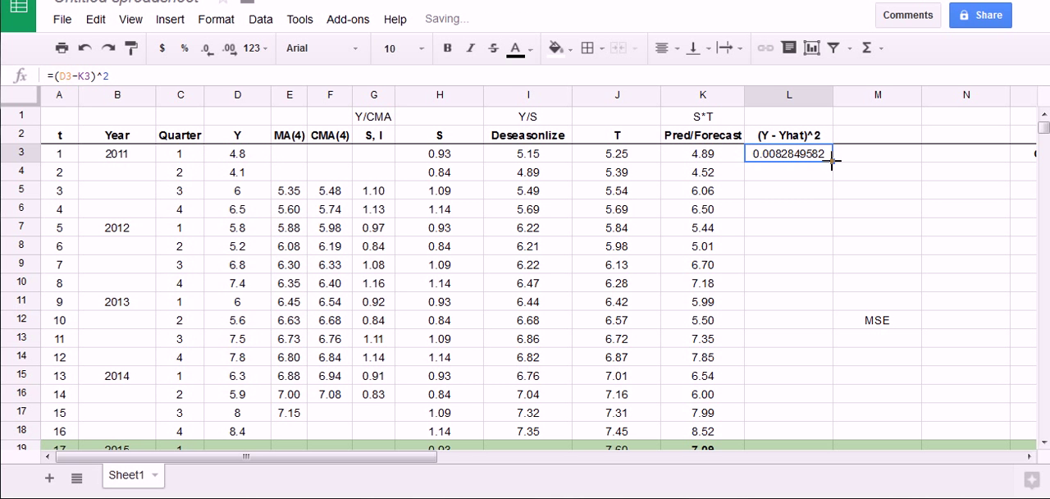
left_click_drag(832, 162, 827, 424)
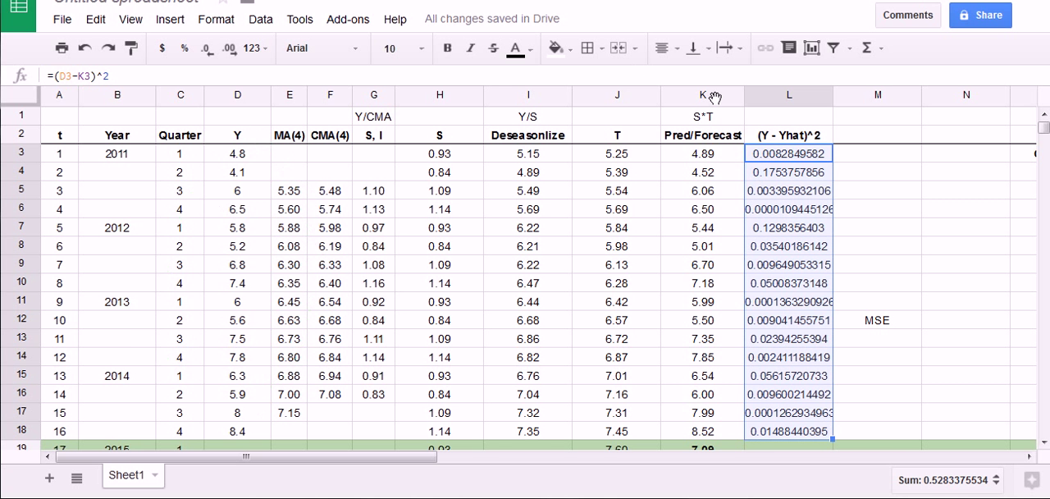
left_click(206, 49)
left_click(207, 49)
left_click(207, 50)
left_click(206, 49)
left_click(207, 49)
left_click(207, 49)
left_click(207, 49)
left_click(207, 50)
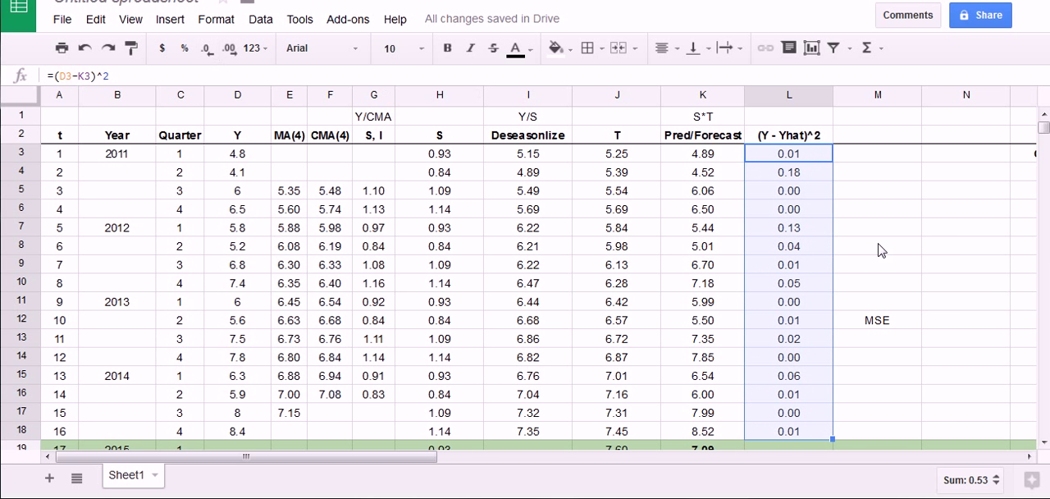
left_click(904, 197)
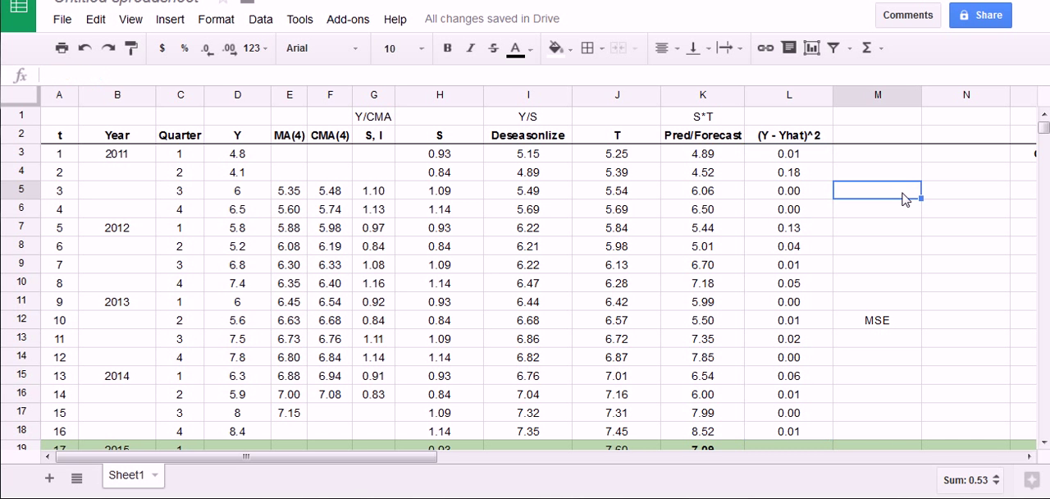
Compute the mean squared error in cell N12, beside the MSE label, with the formula =sum(L3:L18)/16
left_click(950, 315)
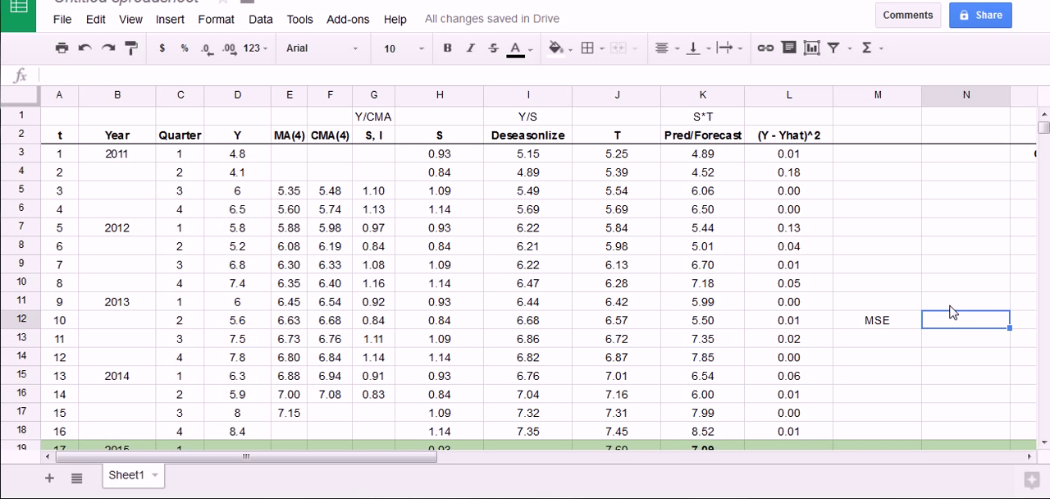
type("=")
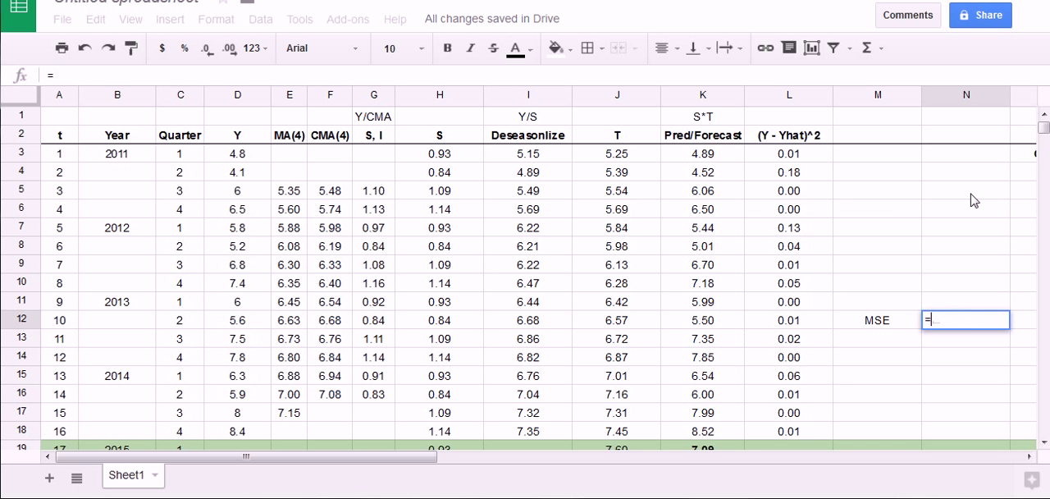
type("sum(")
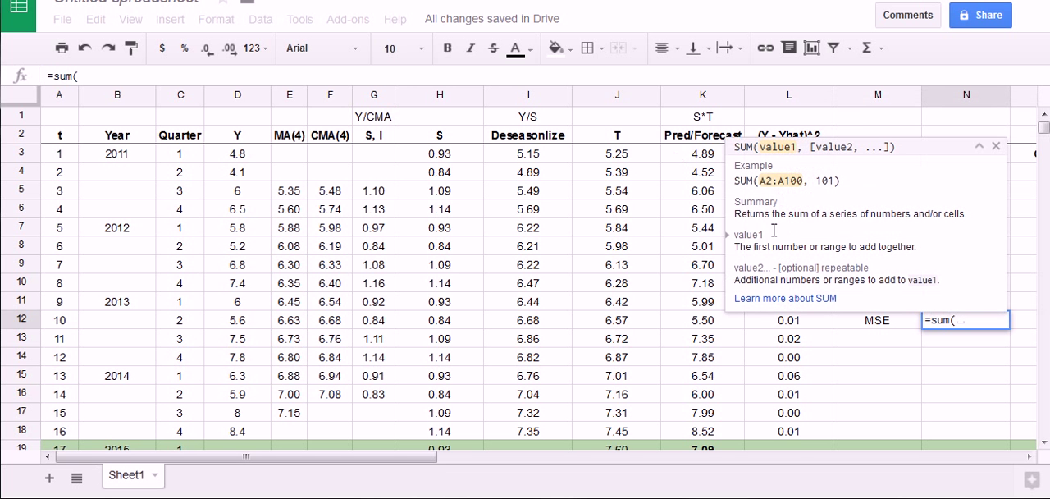
left_click(794, 432)
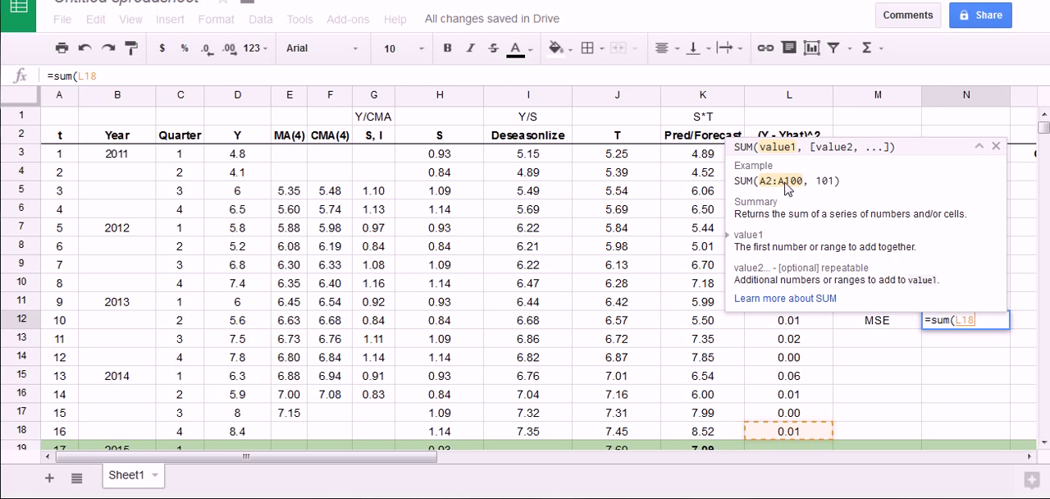
left_click(788, 154, "shift")
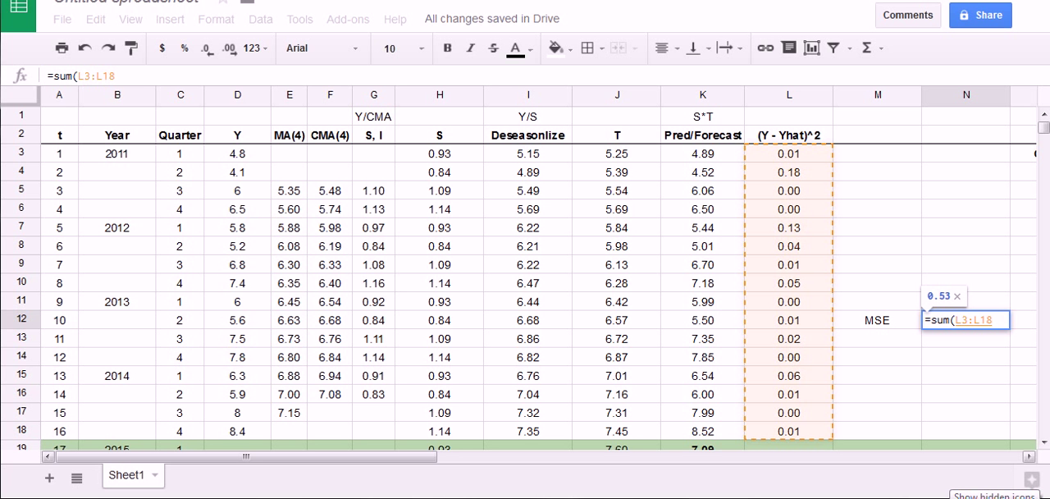
type(")")
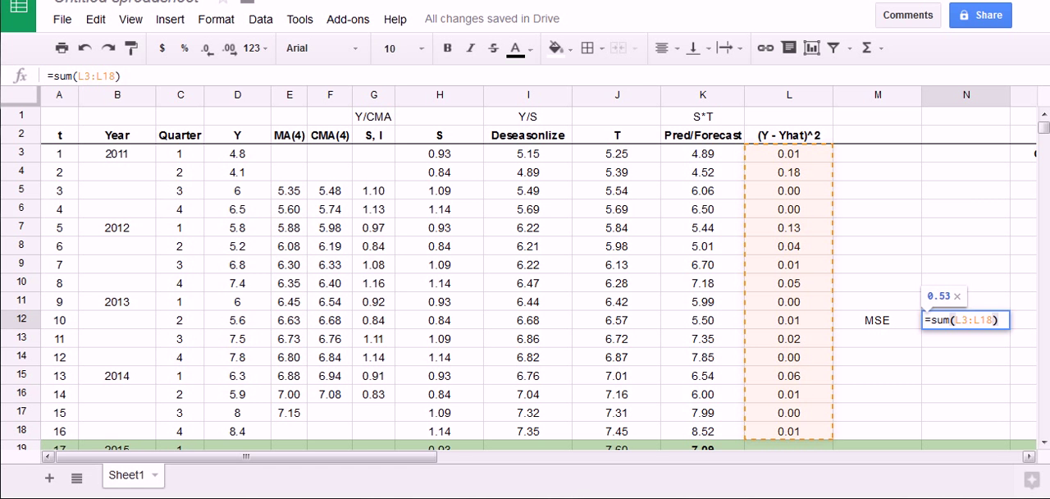
type("/")
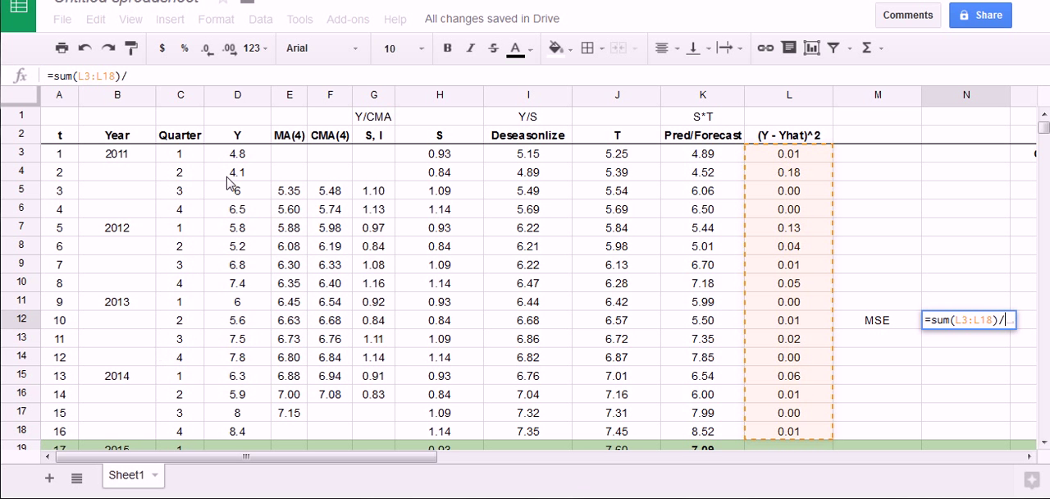
type("16")
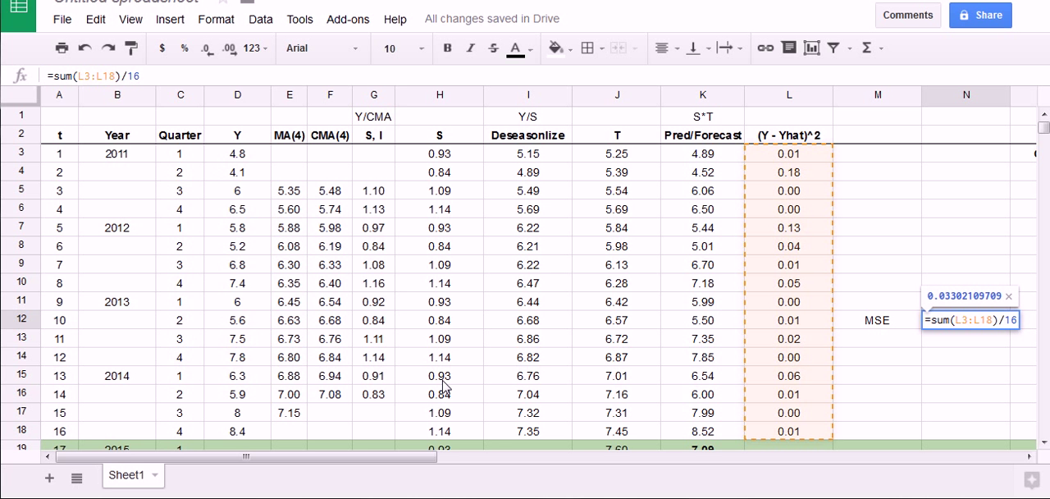
mouse_move(210, 143)
left_mouse_down()
mouse_move(300, 250)
mouse_move(188, 347)
mouse_move(212, 170)
left_mouse_up()
mouse_move(51, 139)
left_mouse_down()
mouse_move(84, 369)
mouse_move(23, 187)
left_mouse_up()
key("Escape")
key("Return")
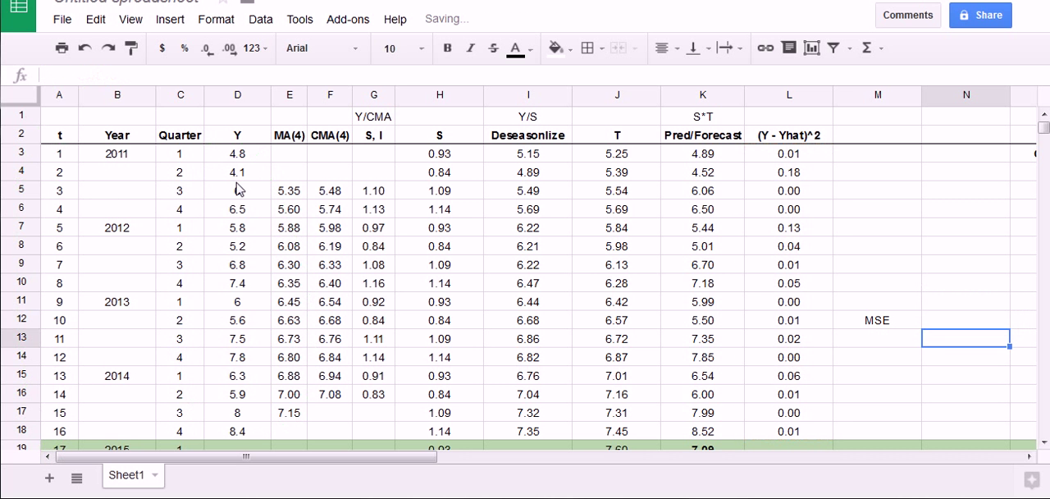
Format the MSE value in N12 to three decimal places
left_click(937, 321)
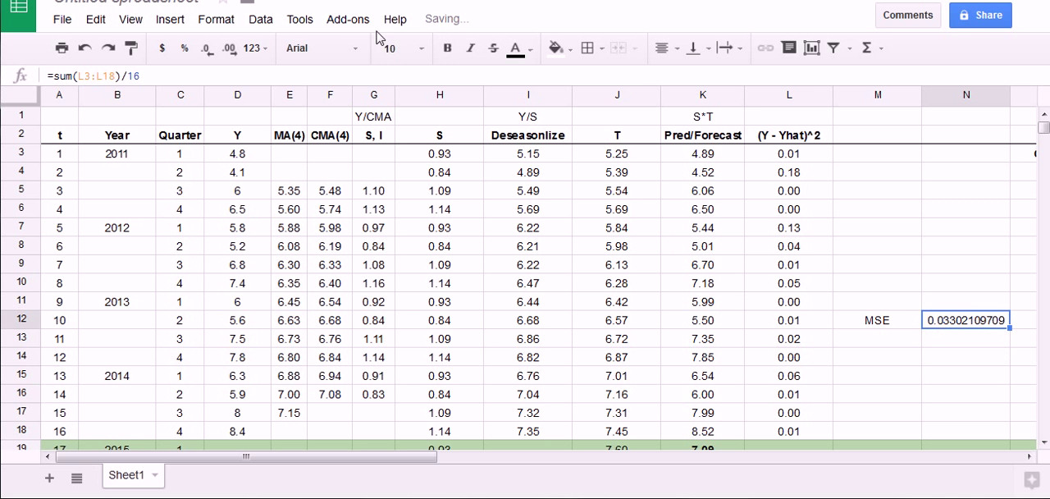
left_click(230, 51)
left_click(208, 51)
left_click(207, 51)
left_click(208, 51)
left_click(207, 51)
left_click(208, 51)
left_click(207, 51)
left_click(208, 51)
left_click(208, 51)
left_click(207, 51)
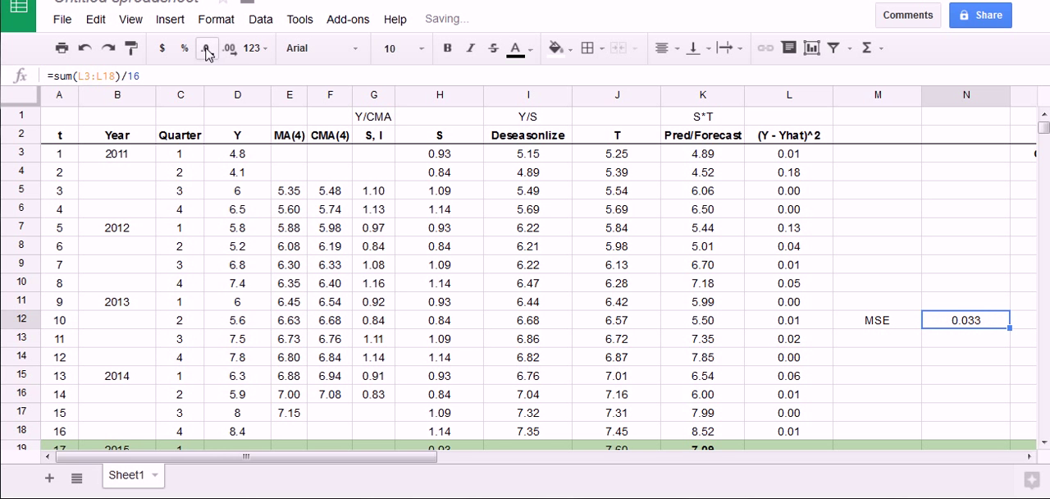
left_click(870, 283)
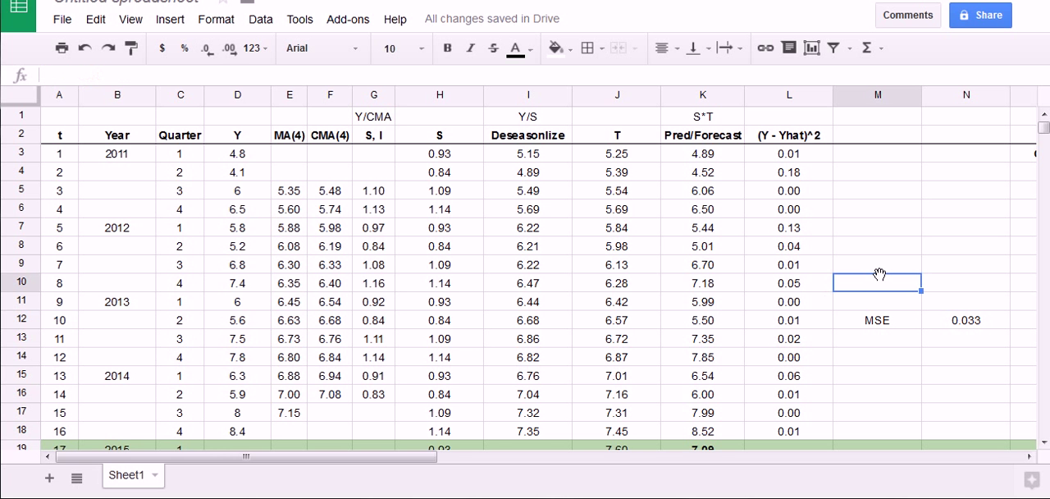
Make the MSE label in M12 bold
left_click(900, 338)
left_click(900, 326)
key("ctrl+b")
left_click(906, 343)
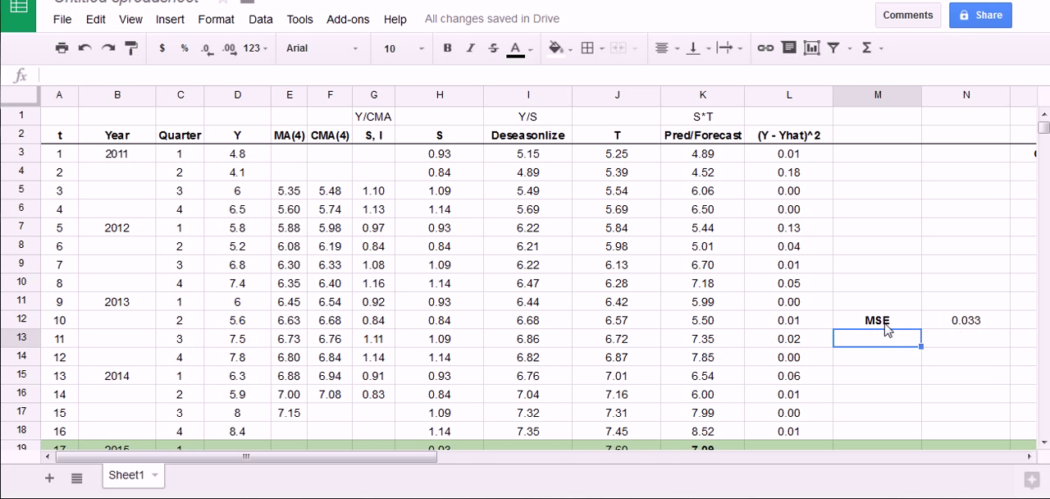
Circle the MSE result and draw an arrow across the table toward Pred/Forecast as temporary markup, clearing it each time
mouse_move(861, 328)
left_mouse_down()
mouse_move(869, 310)
mouse_move(998, 339)
mouse_move(845, 315)
left_mouse_up()
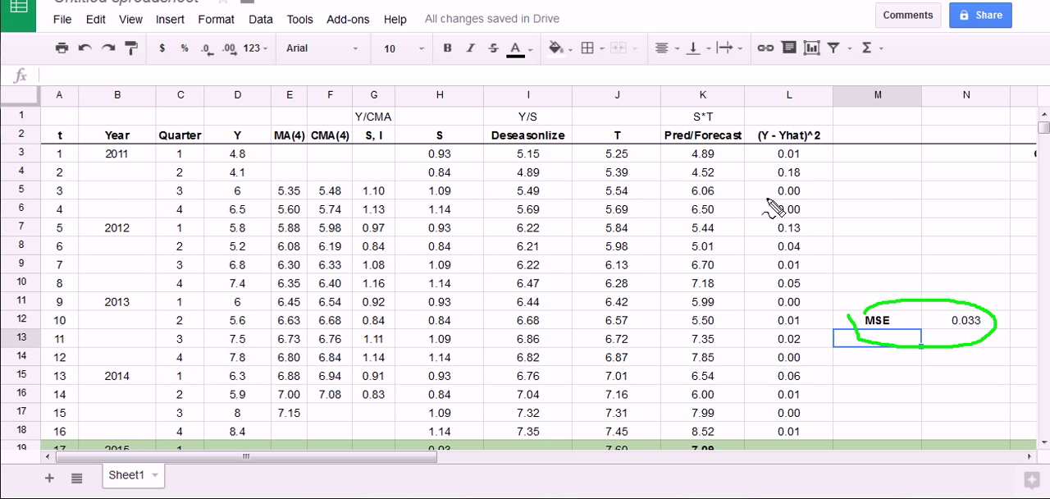
left_click_drag(75, 228, 639, 236)
mouse_move(627, 206)
left_mouse_down()
mouse_move(686, 238)
mouse_move(654, 286)
left_mouse_up()
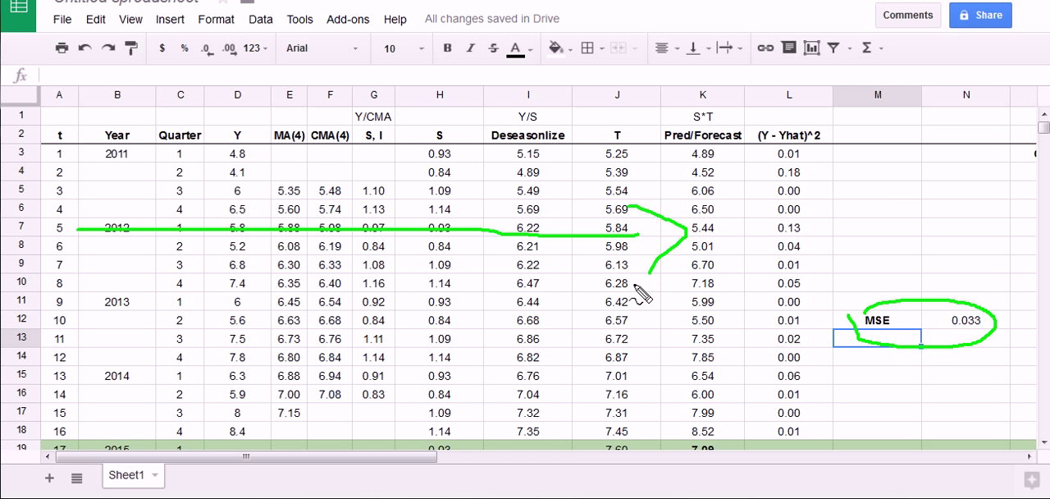
key("Escape")
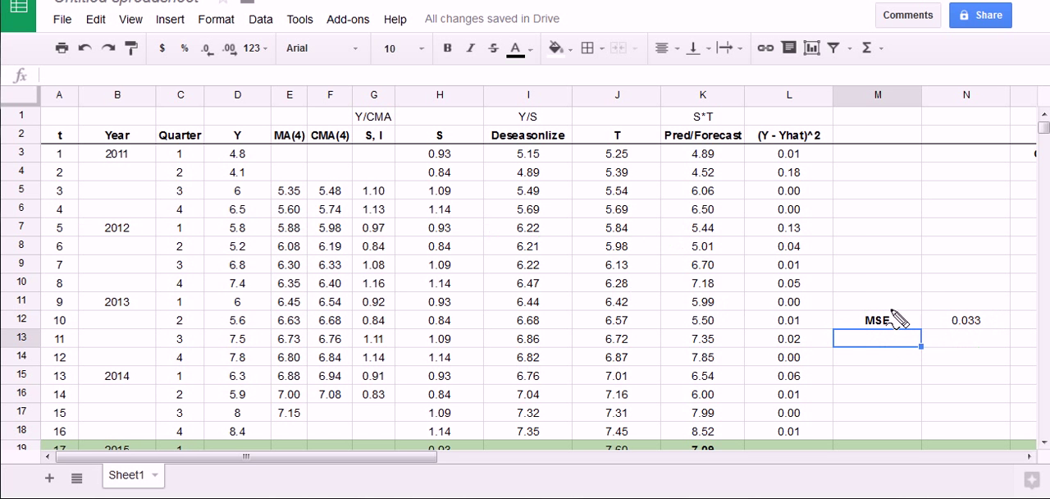
mouse_move(846, 309)
left_mouse_down()
mouse_move(948, 293)
mouse_move(997, 337)
mouse_move(855, 325)
mouse_move(855, 311)
left_mouse_up()
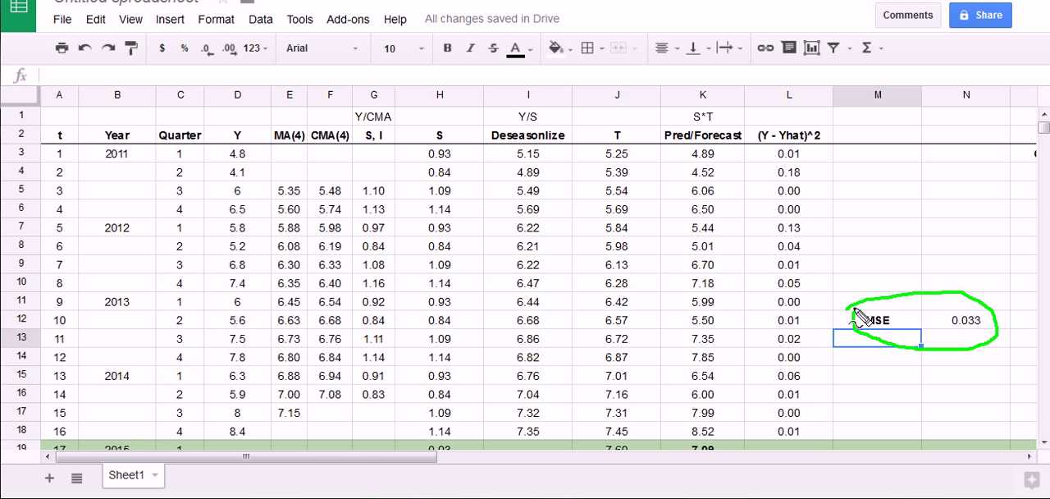
key("Escape")
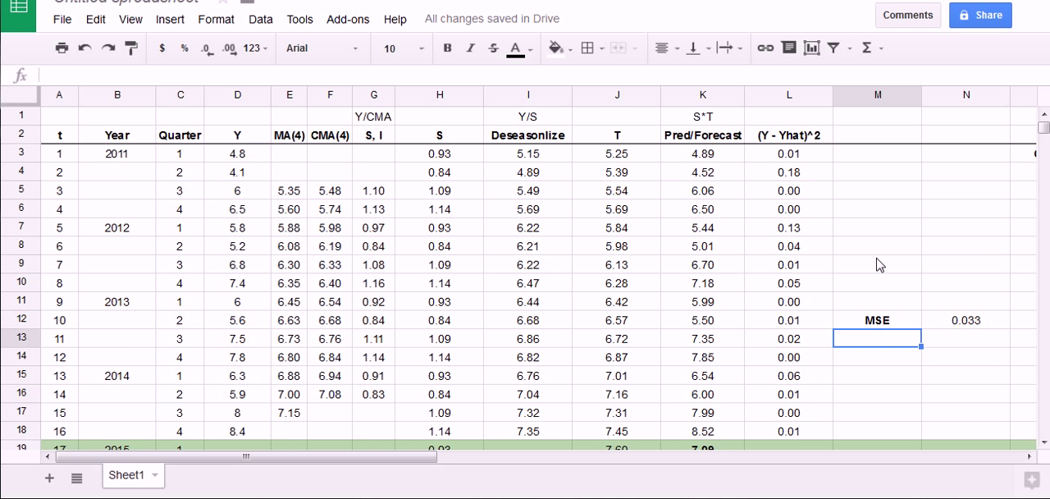
Review the 2015 forecasts for t = 17 to 20, circling them temporarily, and return to the table's beginning
scroll(877, 264, "down", 1)
scroll(877, 264, "up", 1)
scroll(877, 264, "down", 4)
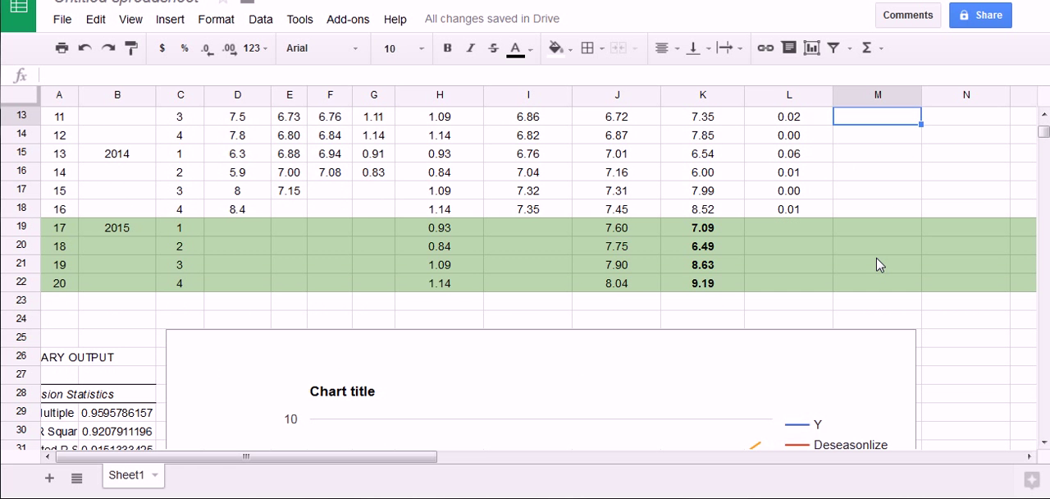
mouse_move(674, 215)
left_mouse_down()
mouse_move(748, 232)
mouse_move(673, 277)
mouse_move(682, 200)
left_mouse_up()
key("Escape")
mouse_move(660, 219)
left_mouse_down()
mouse_move(726, 219)
mouse_move(674, 311)
mouse_move(661, 220)
left_mouse_up()
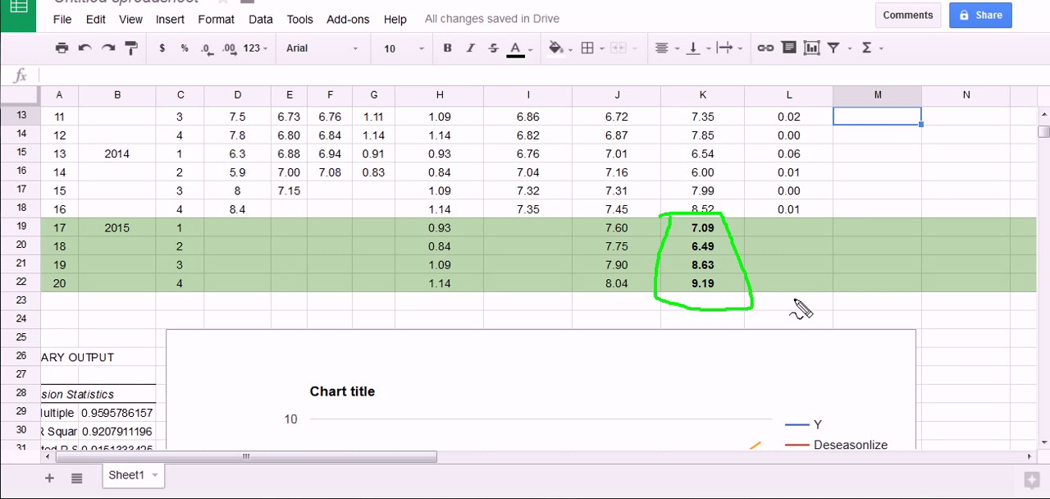
key("Escape")
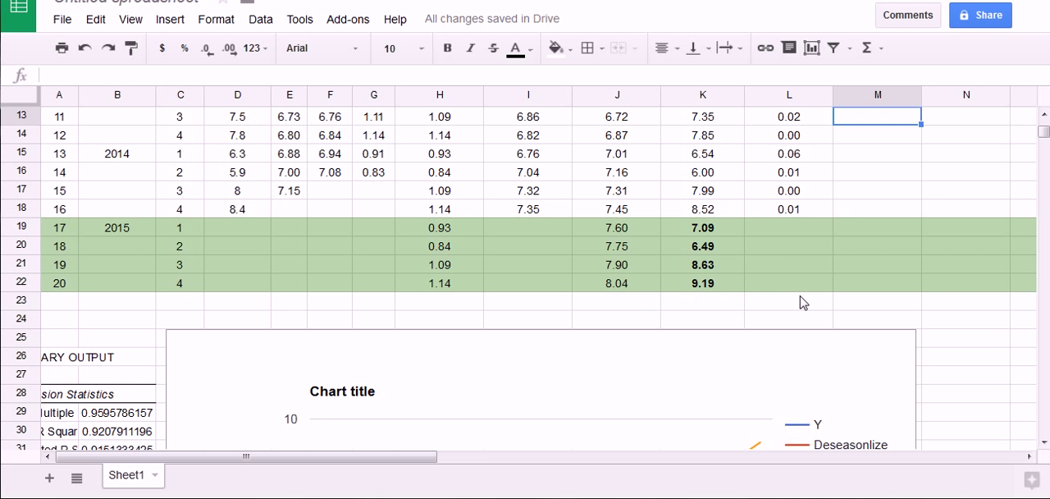
scroll(802, 303, "up", 5)
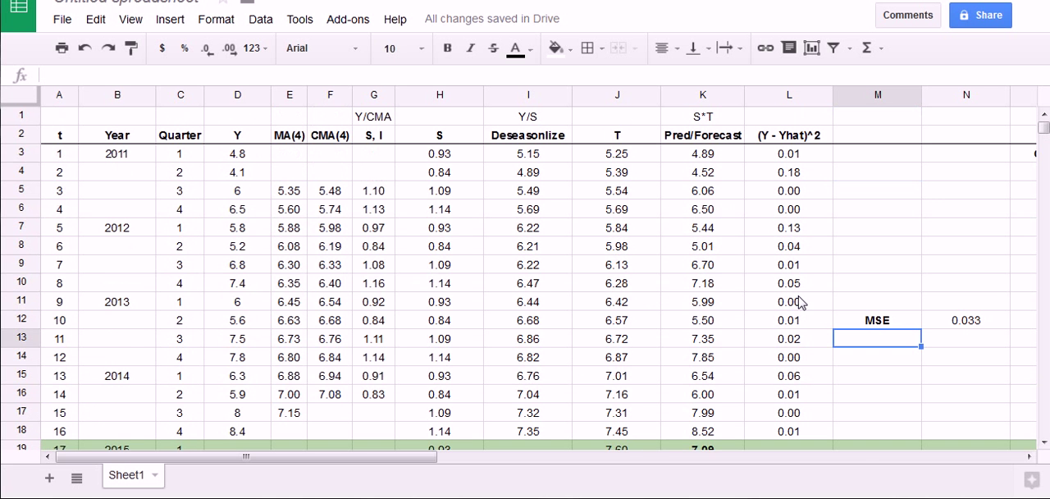